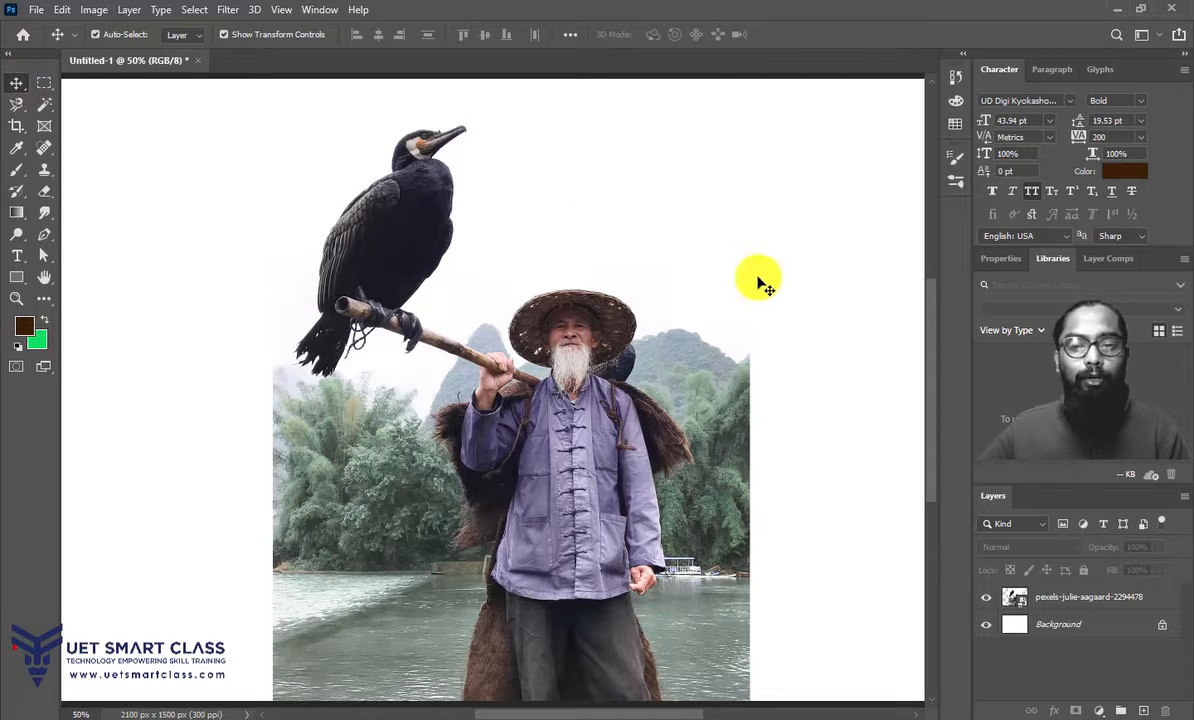
# Step: Select the fisherman photo layer and try to erase part of it with the Eraser tool
pyautogui.moveTo(825, 337); pyautogui.dragTo(800, 306)
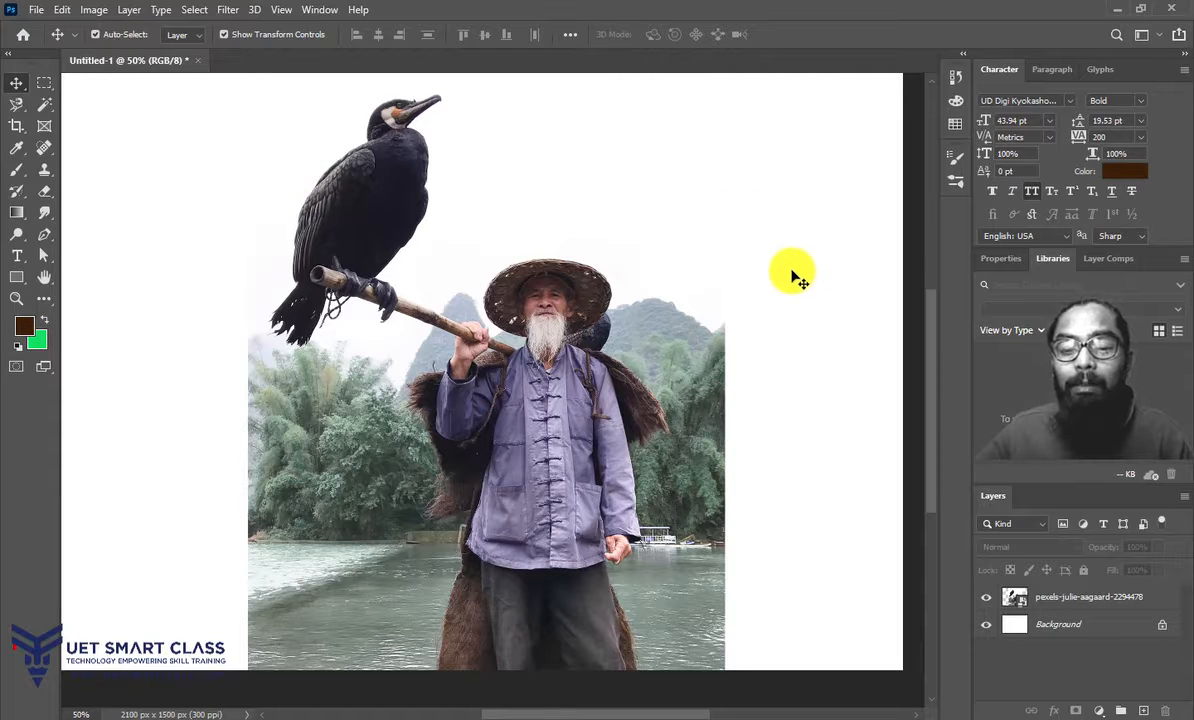
pyautogui.click(501, 268)
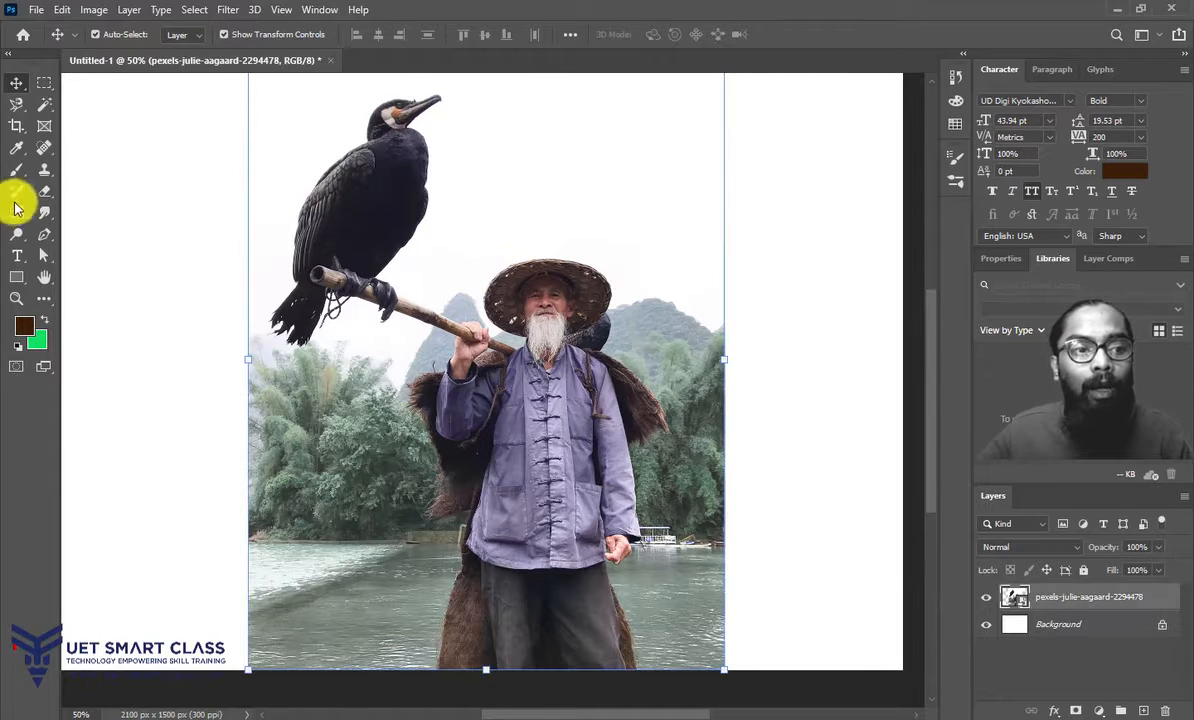
pyautogui.click(44, 195)
pyautogui.click(457, 307)
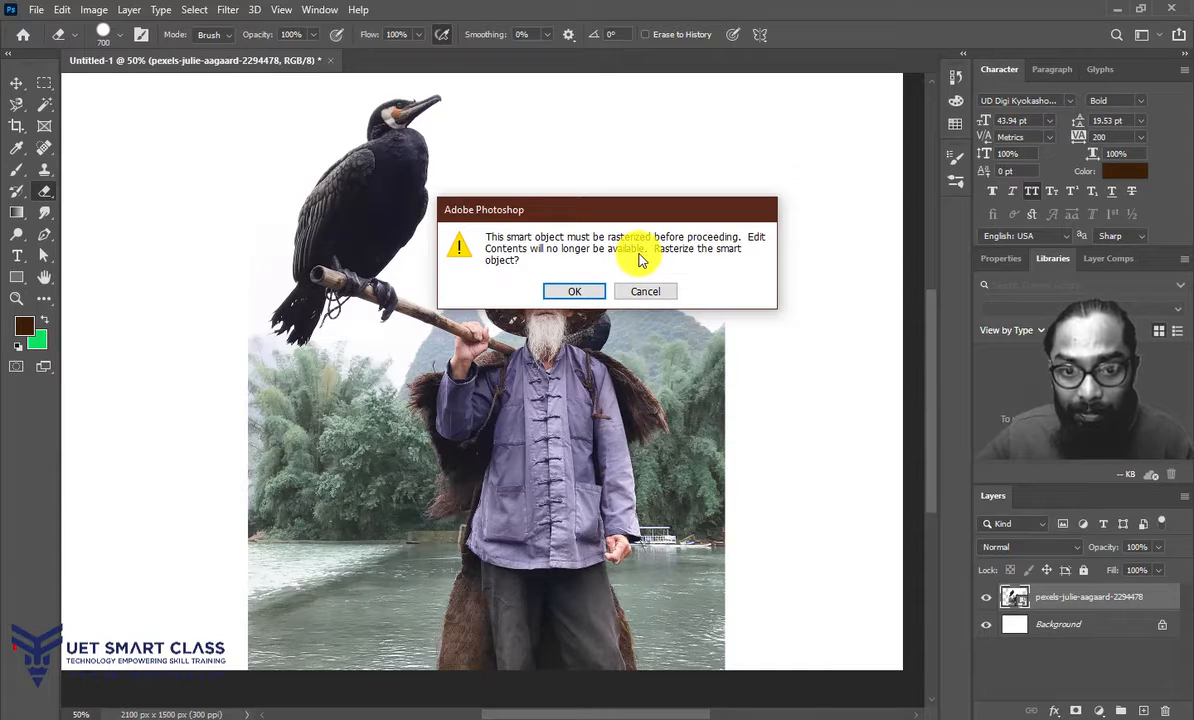
pyautogui.click(585, 289)
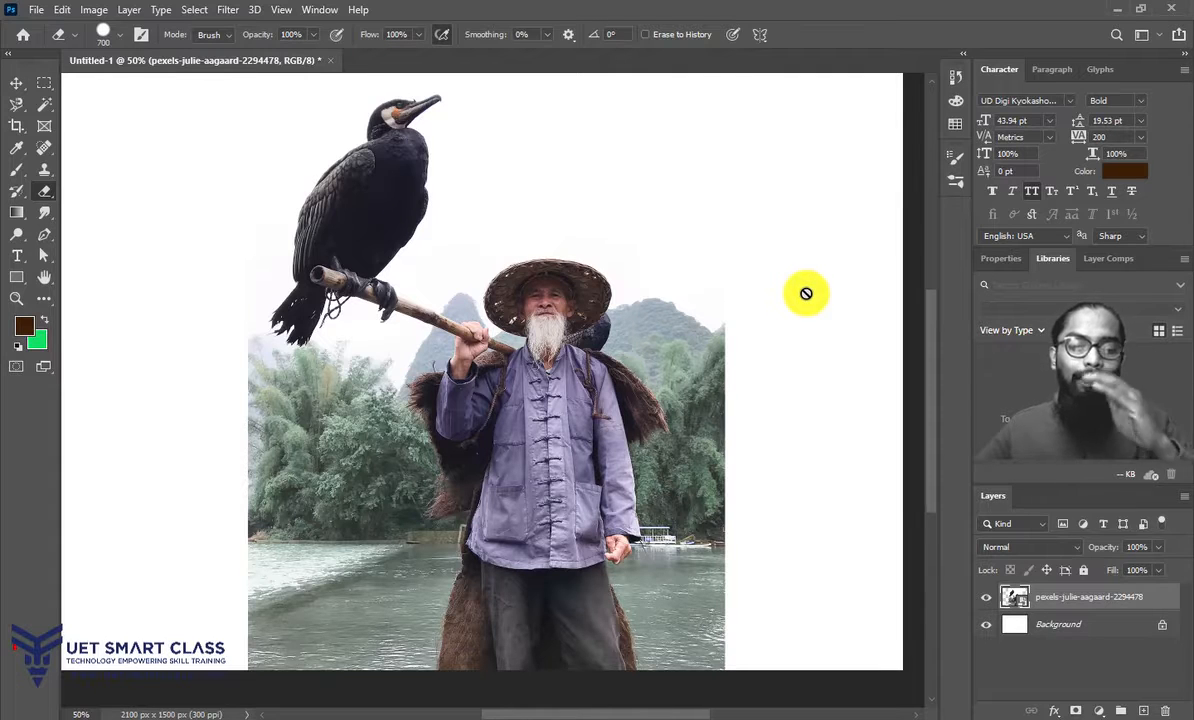
# Step: Rasterize the pexels-julie-aagaard-2294478 smart object layer
pyautogui.rightClick(1065, 600)
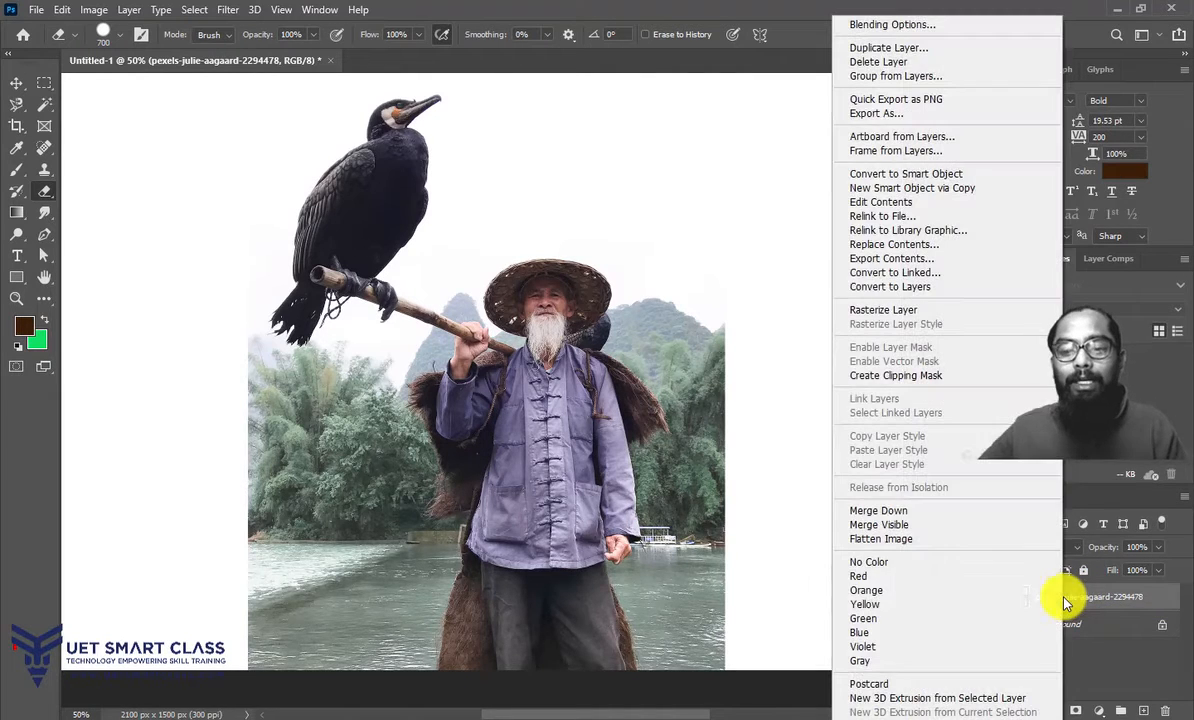
pyautogui.click(873, 311)
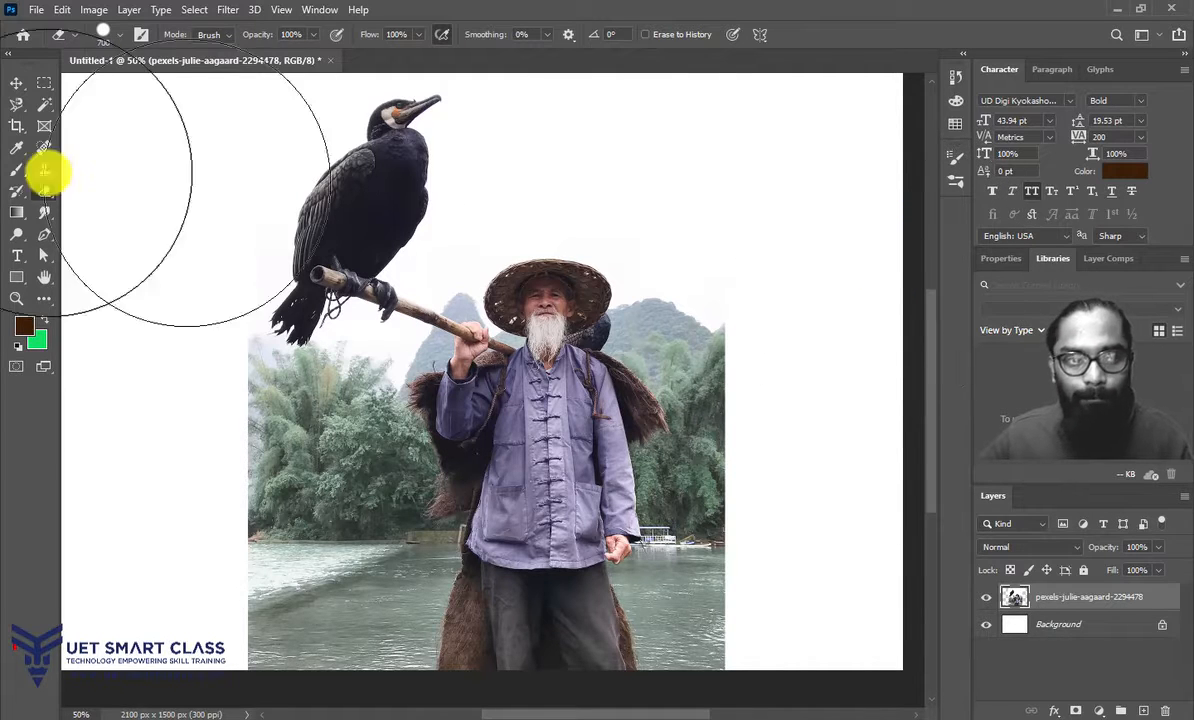
pyautogui.click(17, 106)
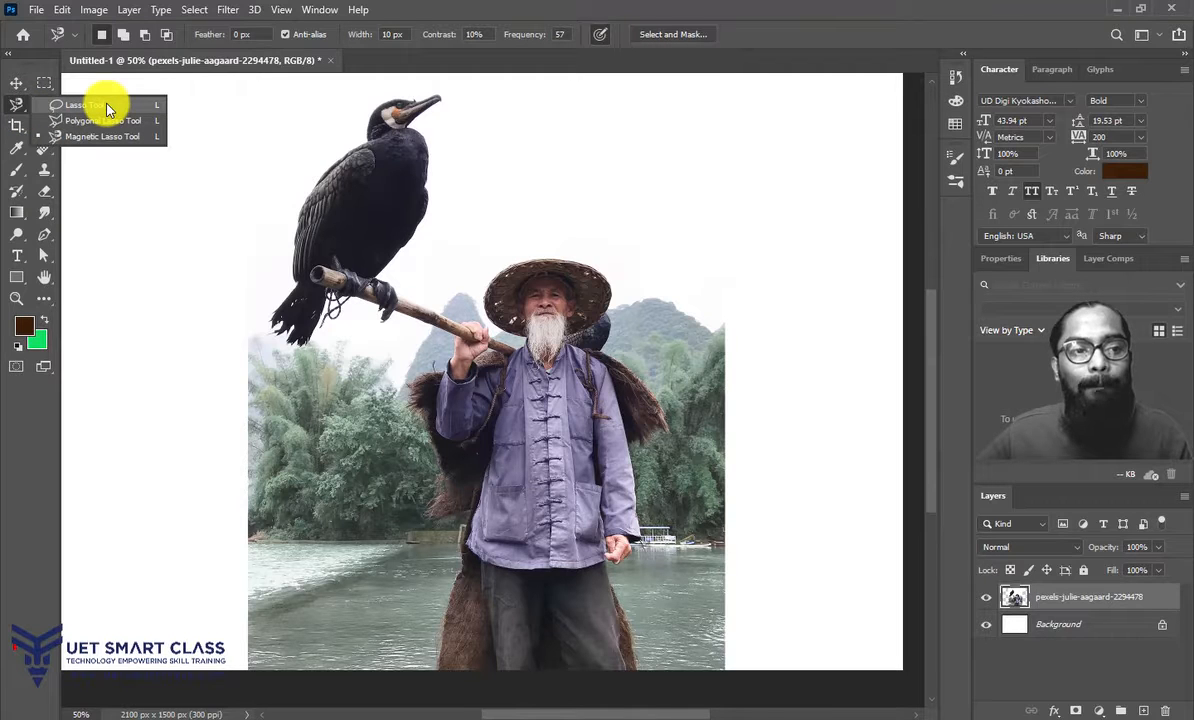
pyautogui.click(44, 104)
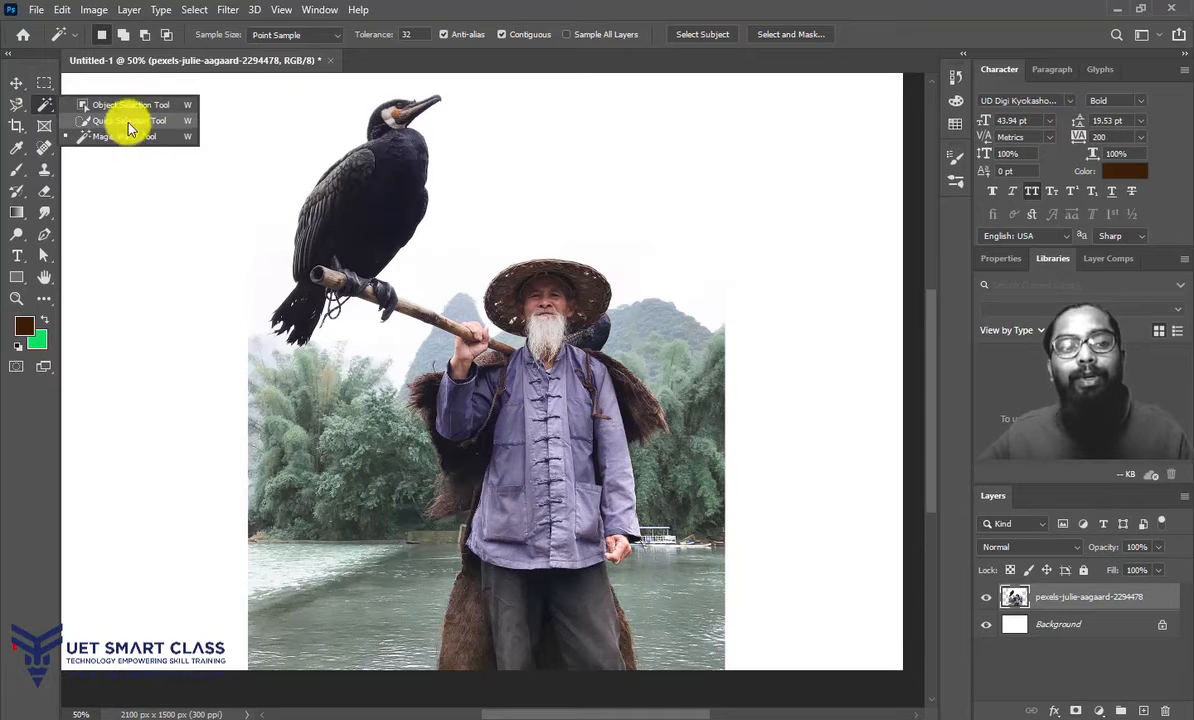
pyautogui.hotkey('ctrl', '-')
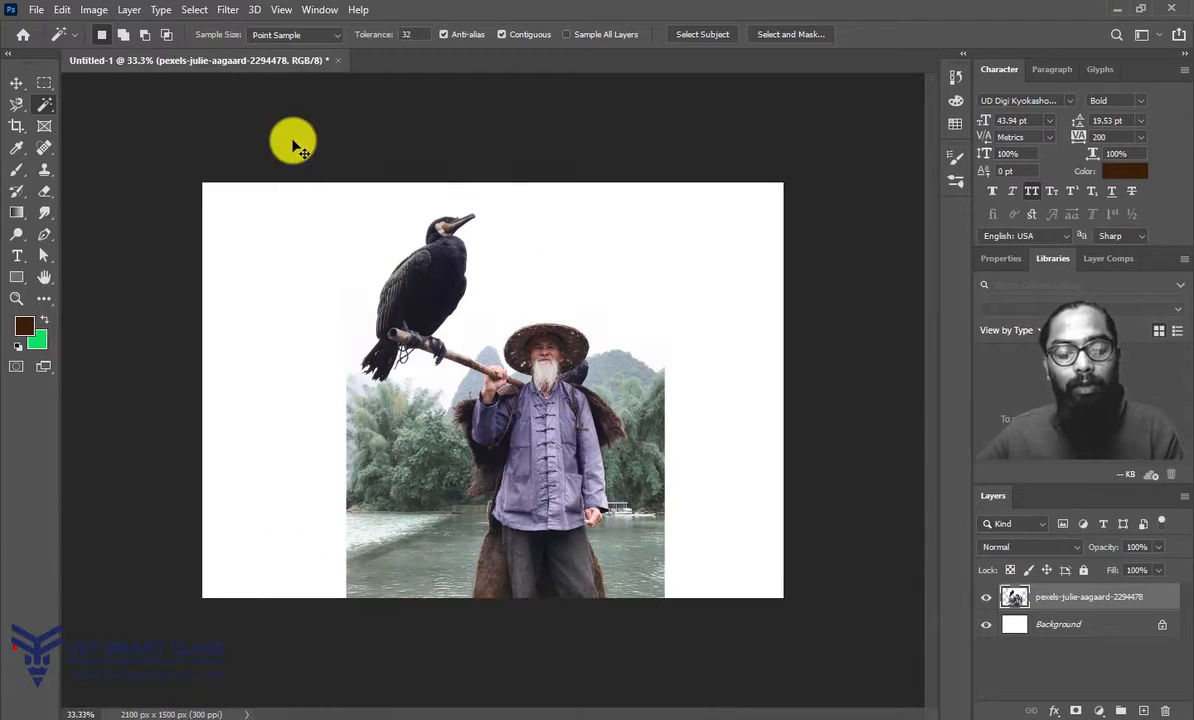
pyautogui.hotkey('ctrl', '+')
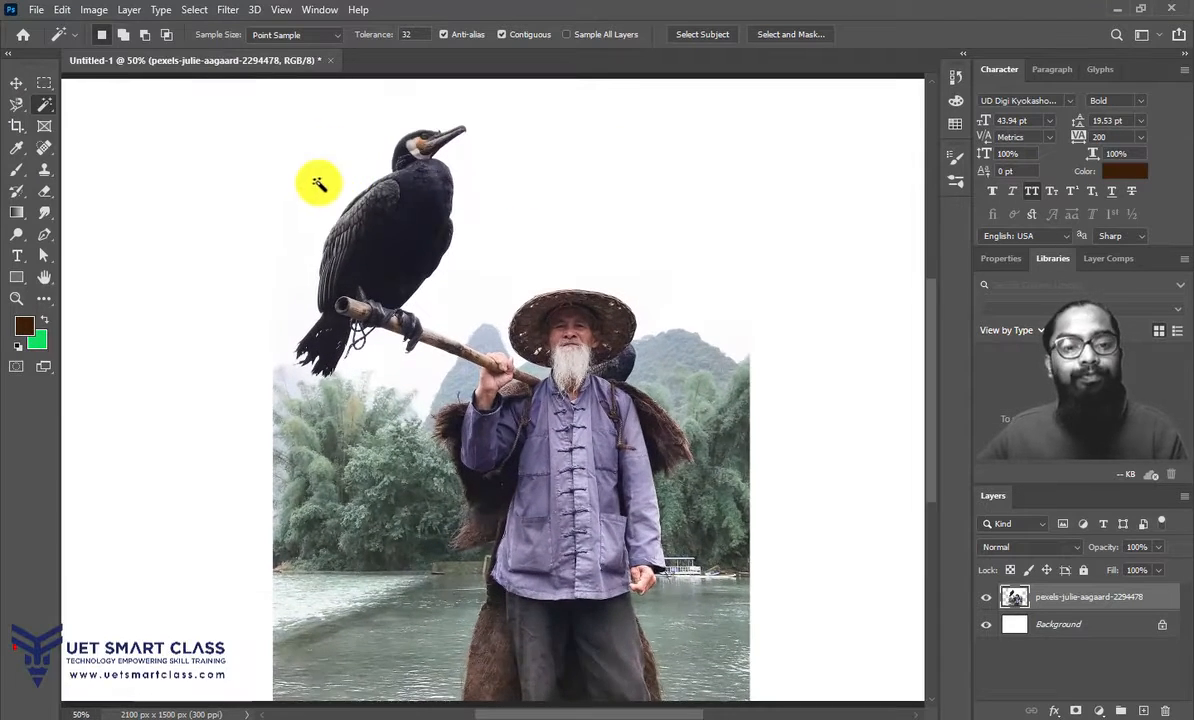
# Step: Select the man and the bird with the Object Selection tool, using a rectangle about 1078 × 1465 px around them
pyautogui.rightClick(44, 104)
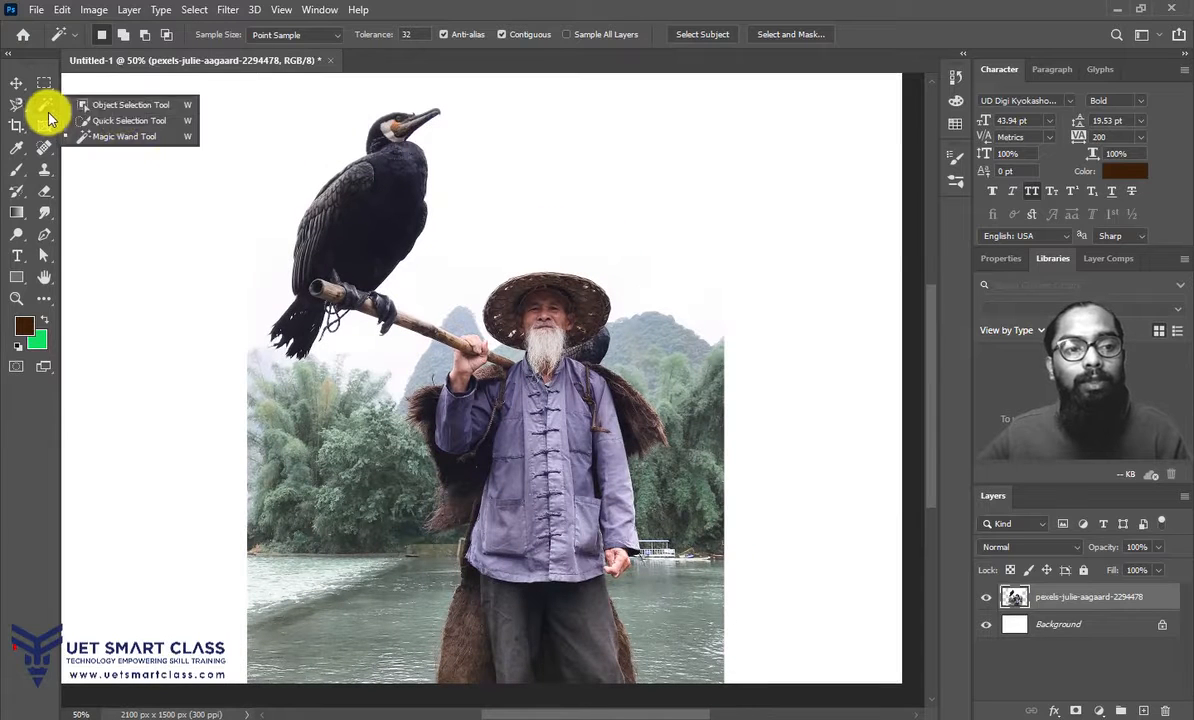
pyautogui.click(126, 106)
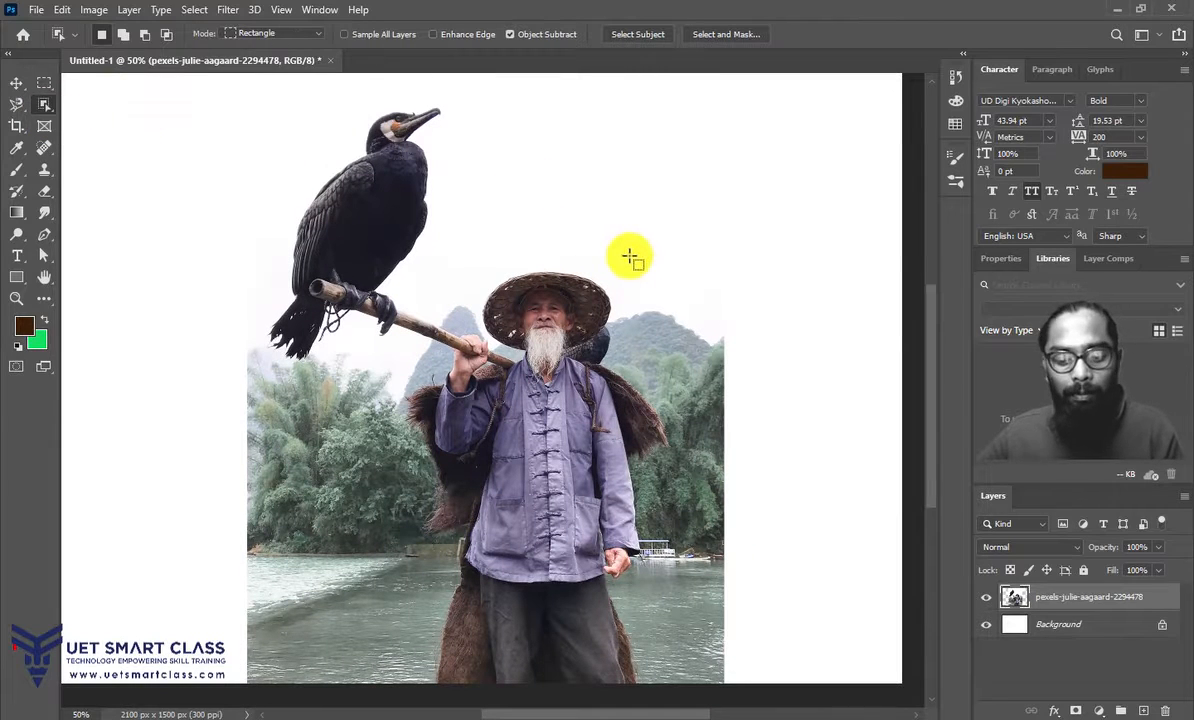
pyautogui.hotkey('ctrl', '-')
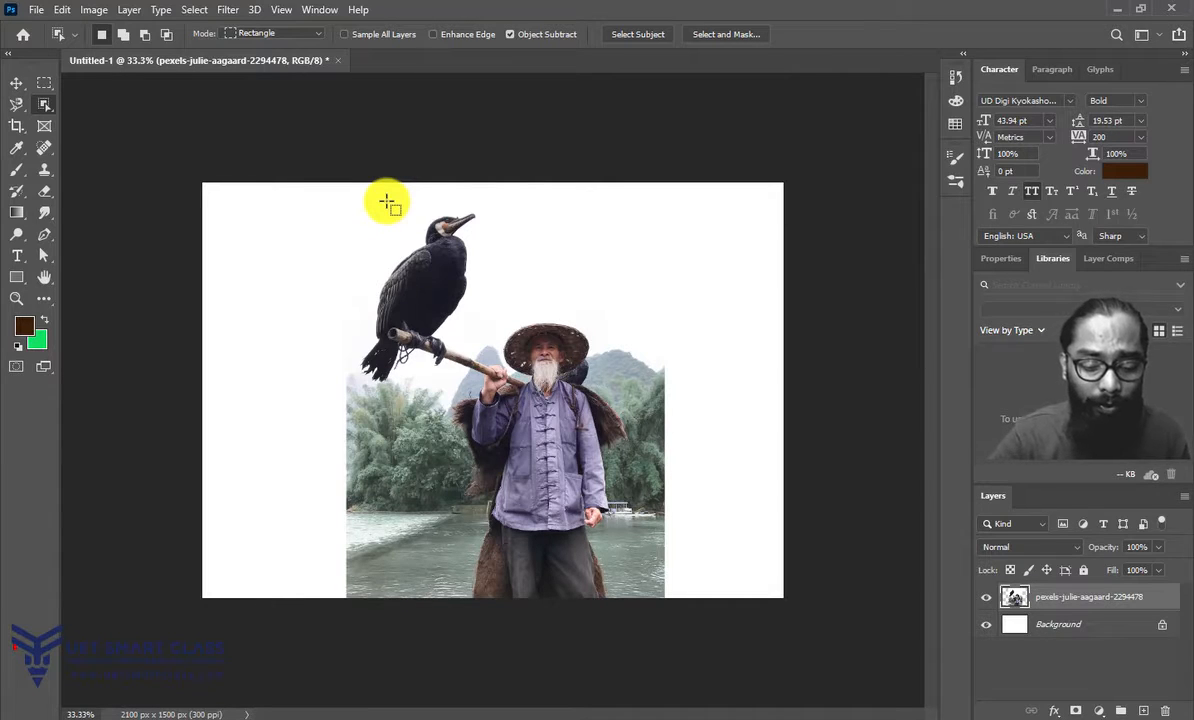
pyautogui.hotkey('ctrl', 'space')
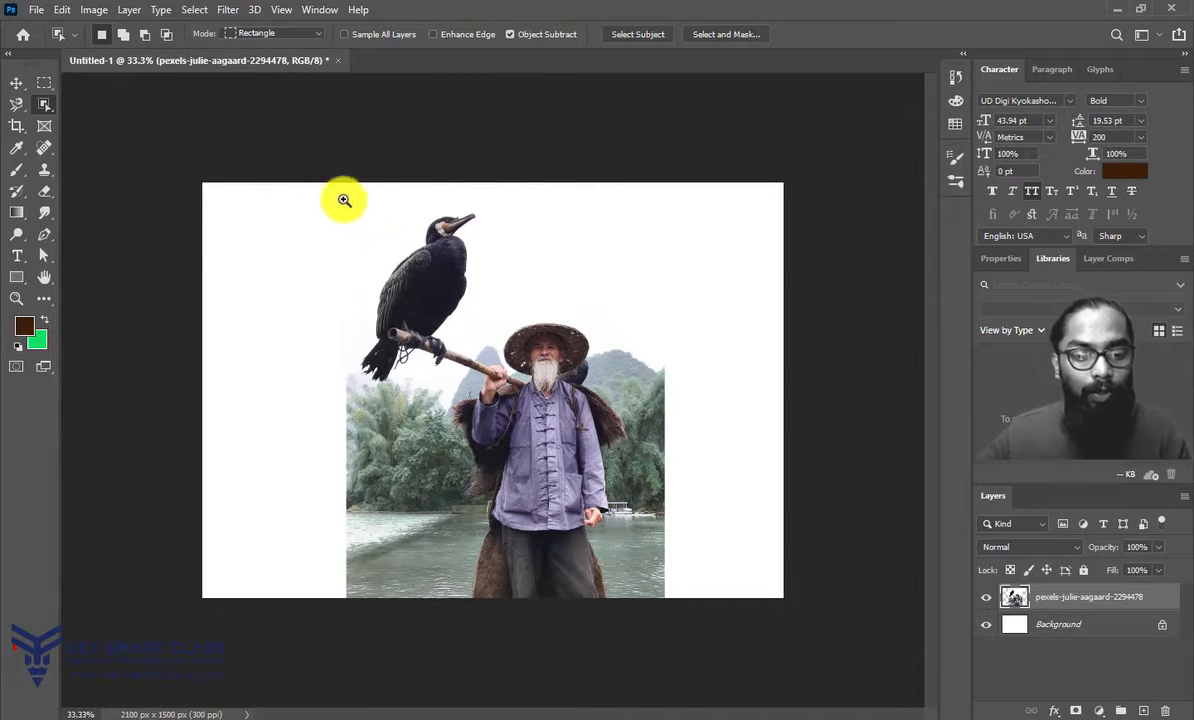
pyautogui.moveTo(338, 242); pyautogui.dragTo(350, 260)
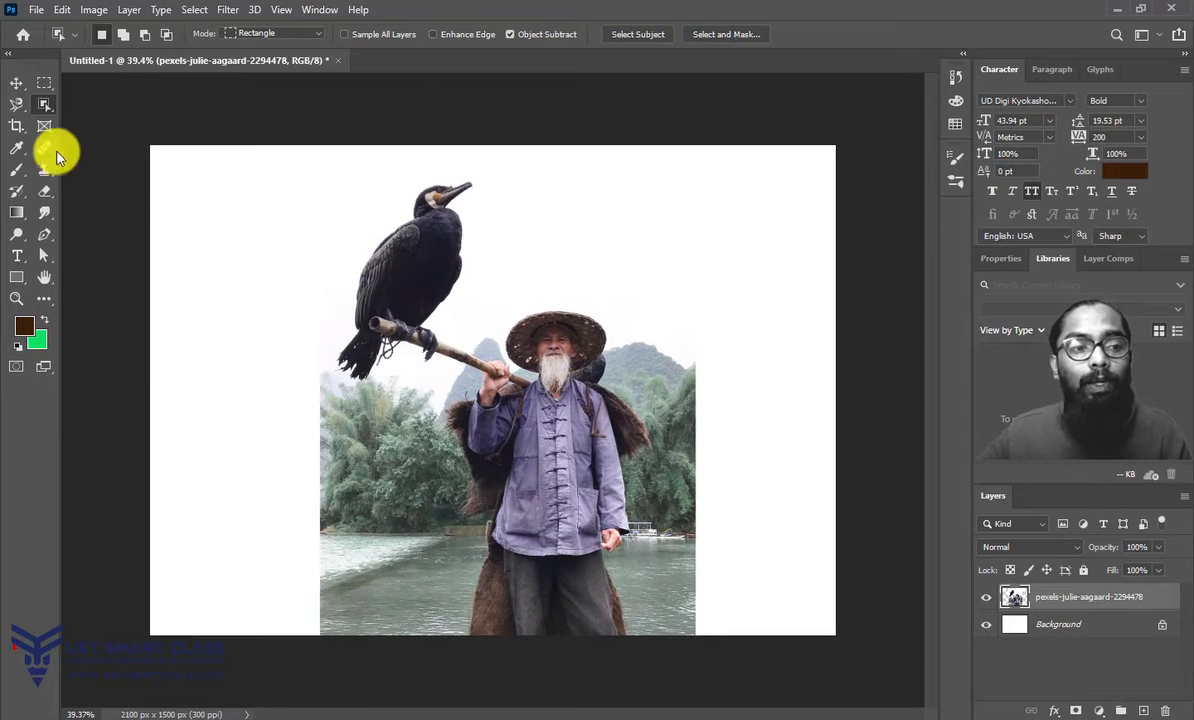
pyautogui.rightClick(46, 106)
pyautogui.click(109, 112)
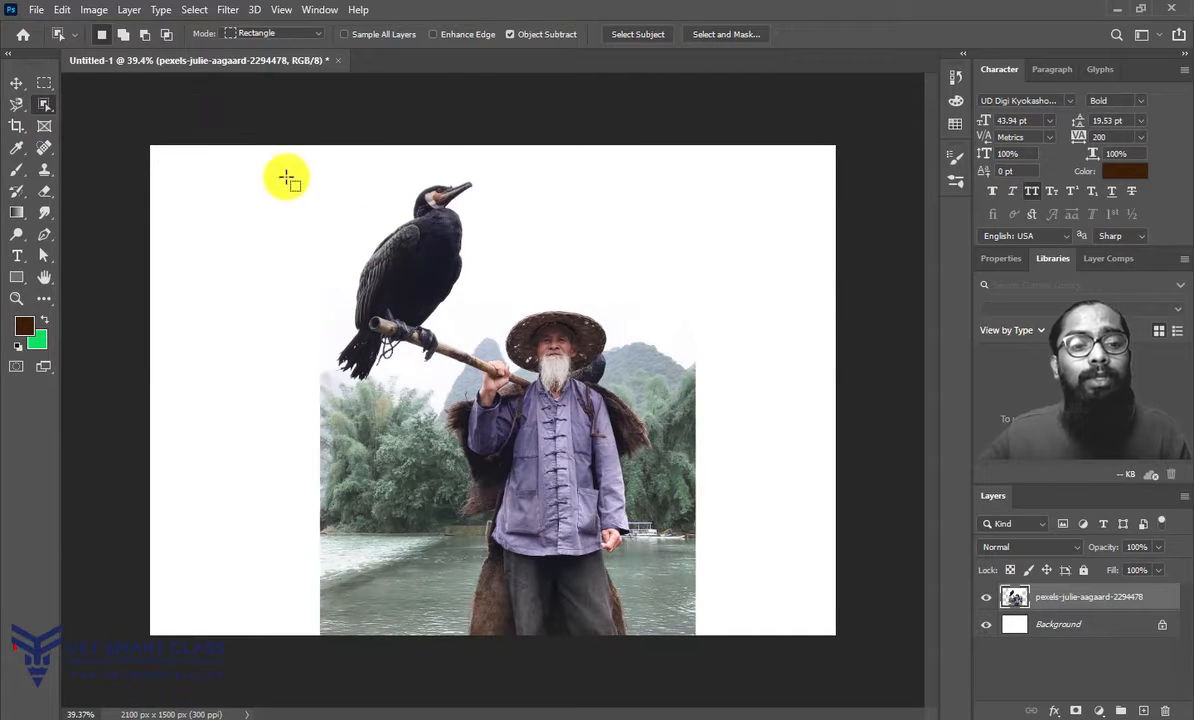
pyautogui.moveTo(336, 160); pyautogui.dragTo(688, 638)
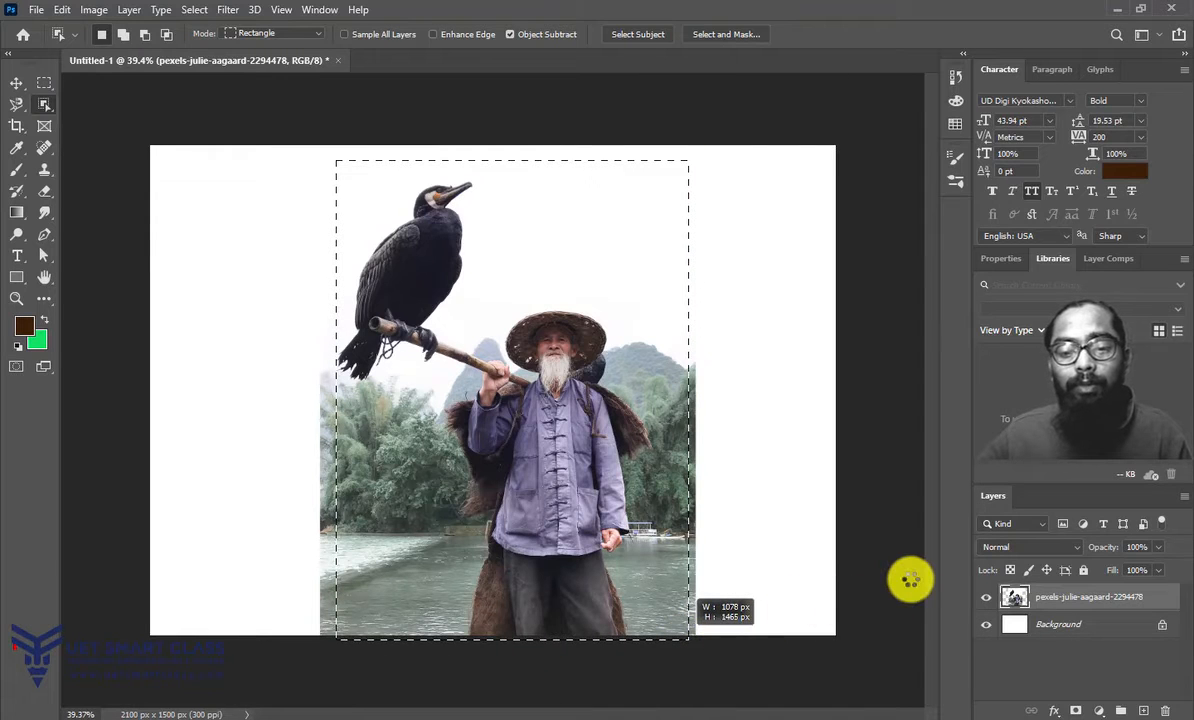
# Step: Subtract the stray background sliver between the thumb and the hat brim from the selection with the Quick Selection tool
pyautogui.hotkey('ctrl', '+')
pyautogui.hotkey('ctrl', '+')
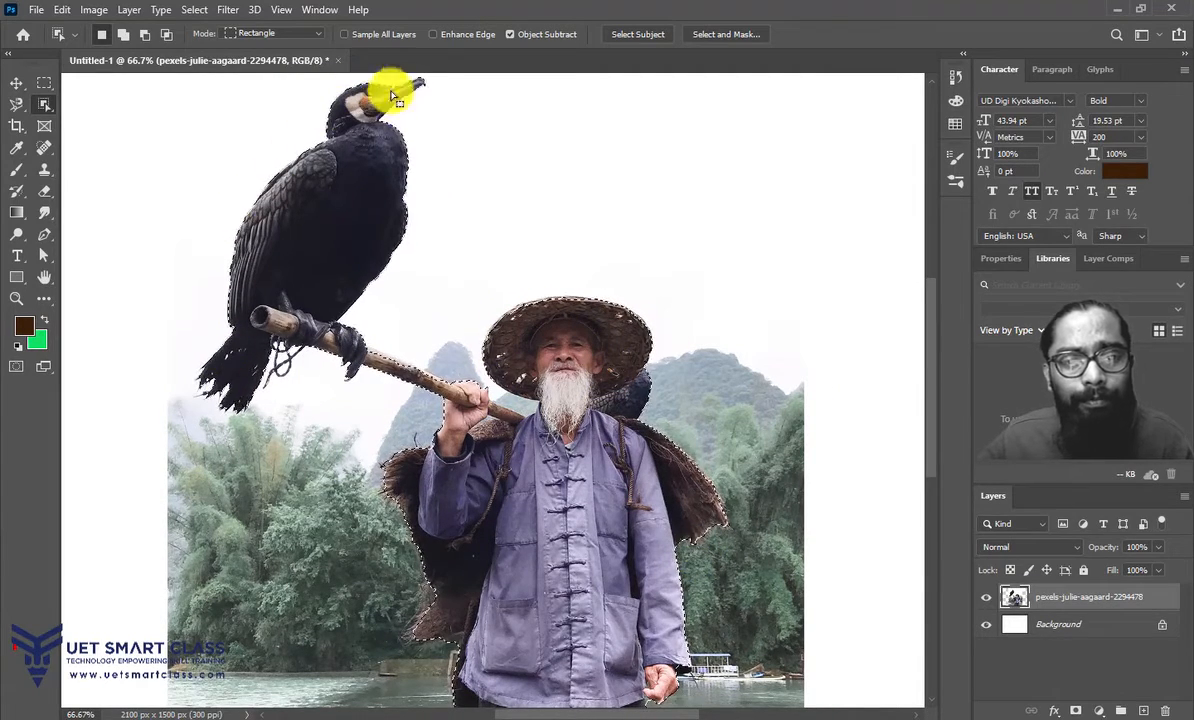
pyautogui.hotkey('ctrl', '+')
pyautogui.hotkey('ctrl', '+')
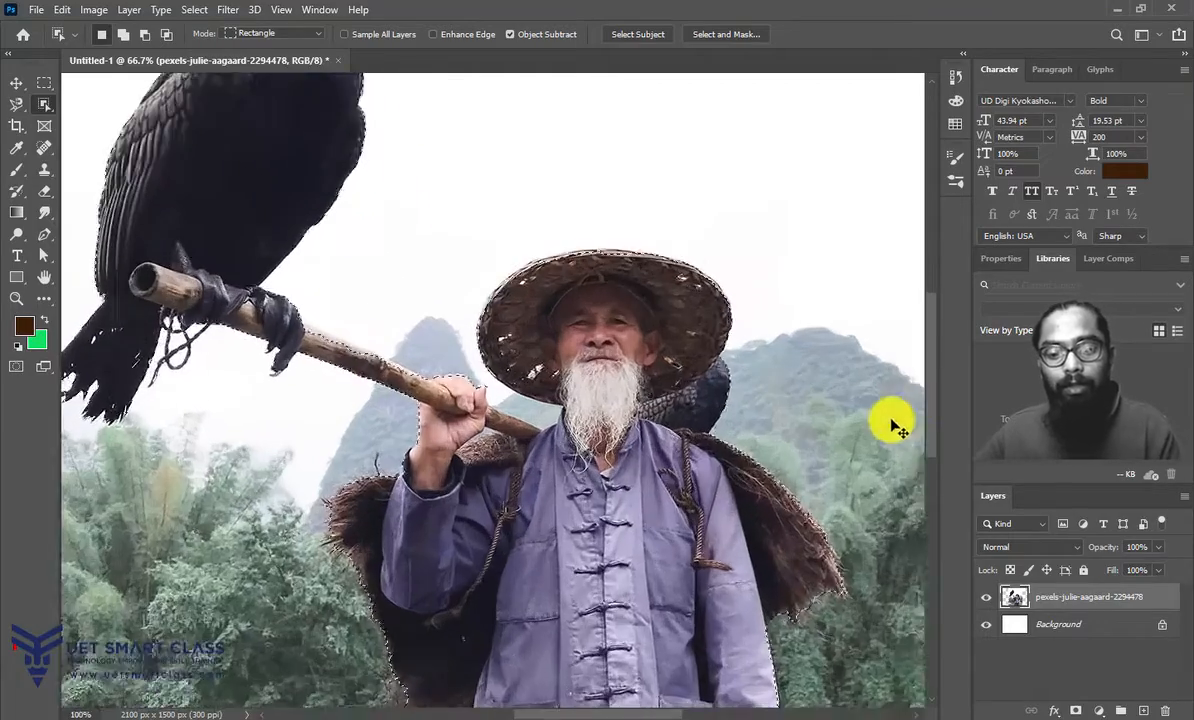
pyautogui.moveTo(768, 412); pyautogui.dragTo(632, 441)
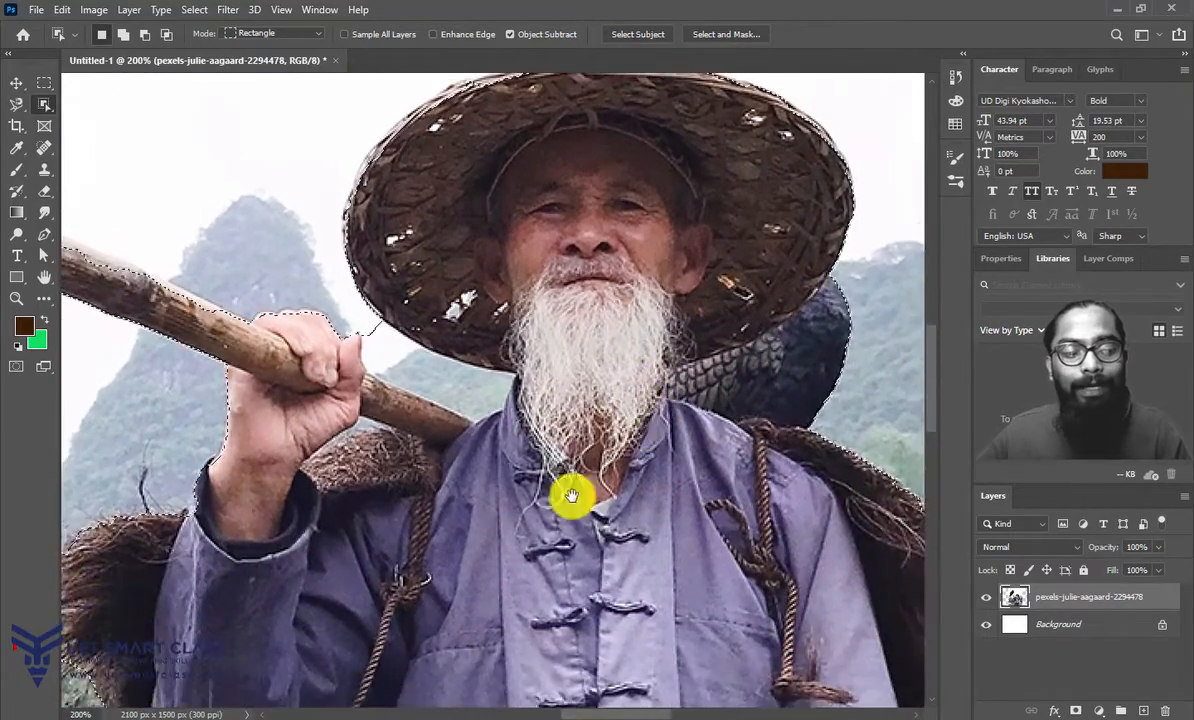
pyautogui.moveTo(570, 496); pyautogui.dragTo(541, 405)
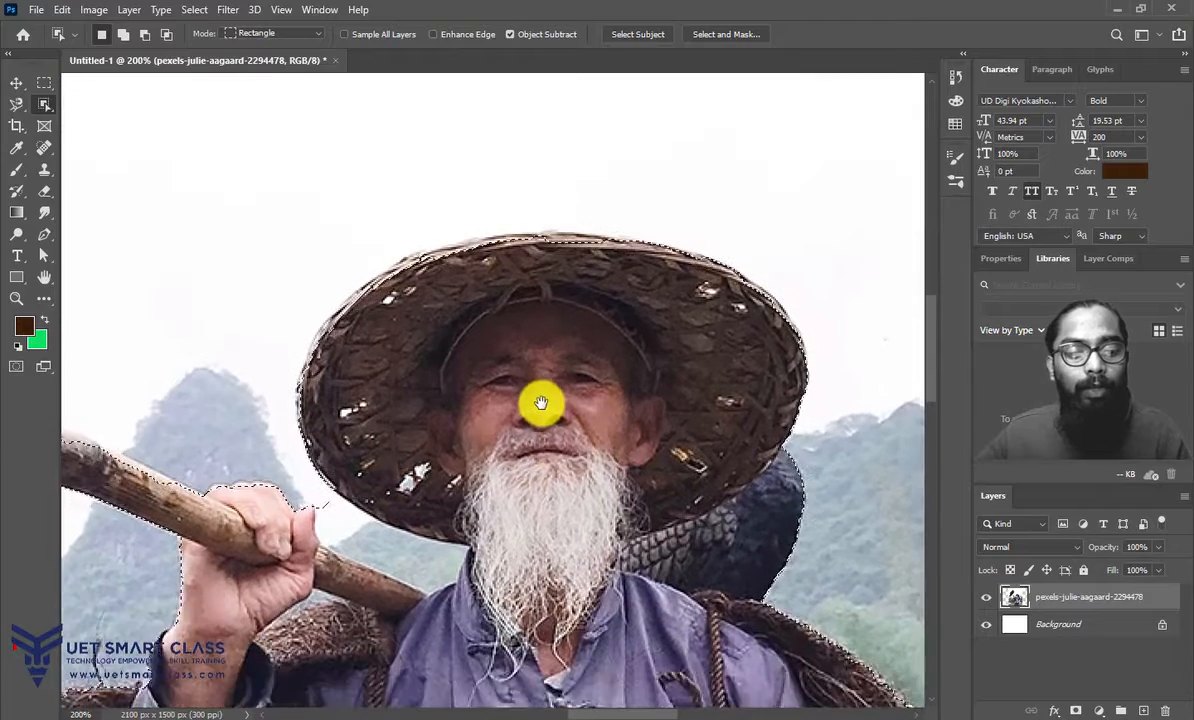
pyautogui.rightClick(44, 104)
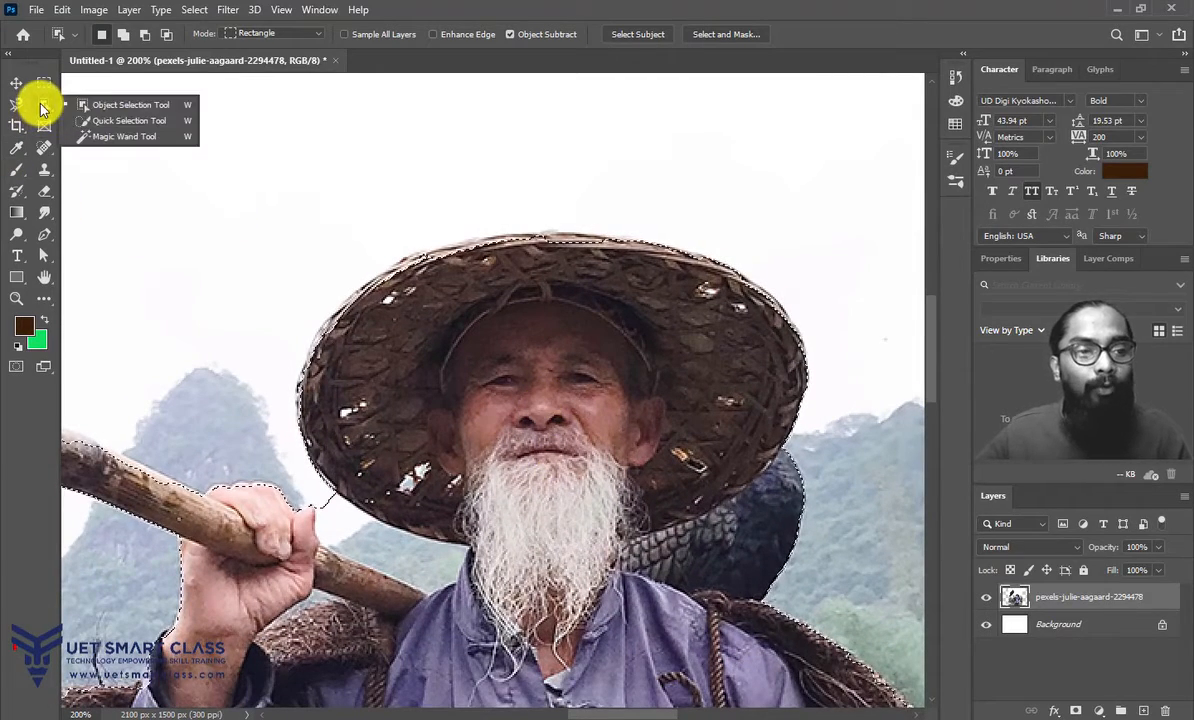
pyautogui.click(117, 121)
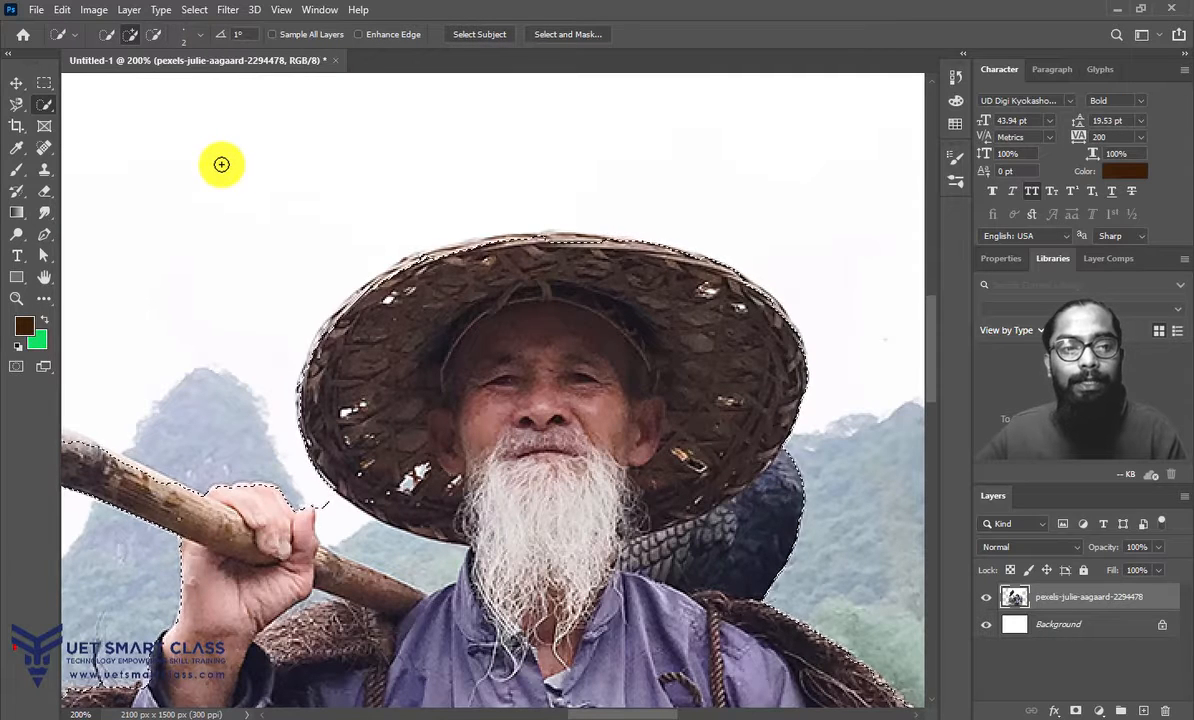
pyautogui.moveTo(365, 218); pyautogui.dragTo(354, 165)
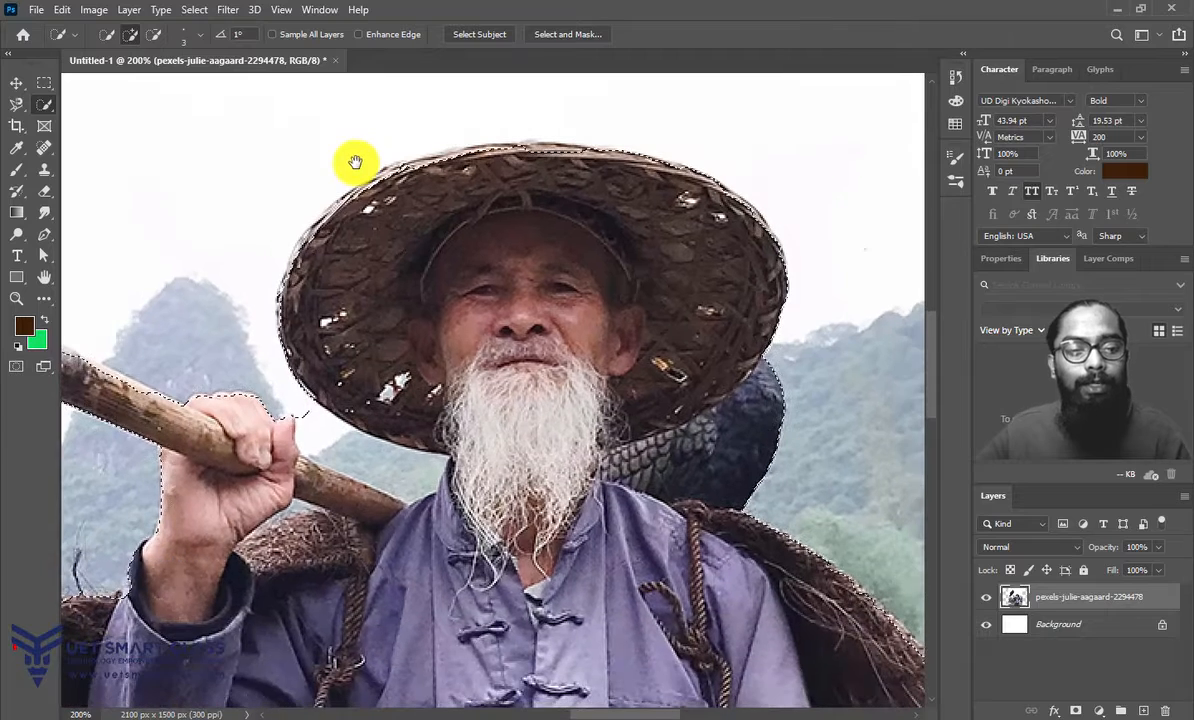
pyautogui.keyDown('alt'); pyautogui.click(304, 412); pyautogui.keyUp('alt')
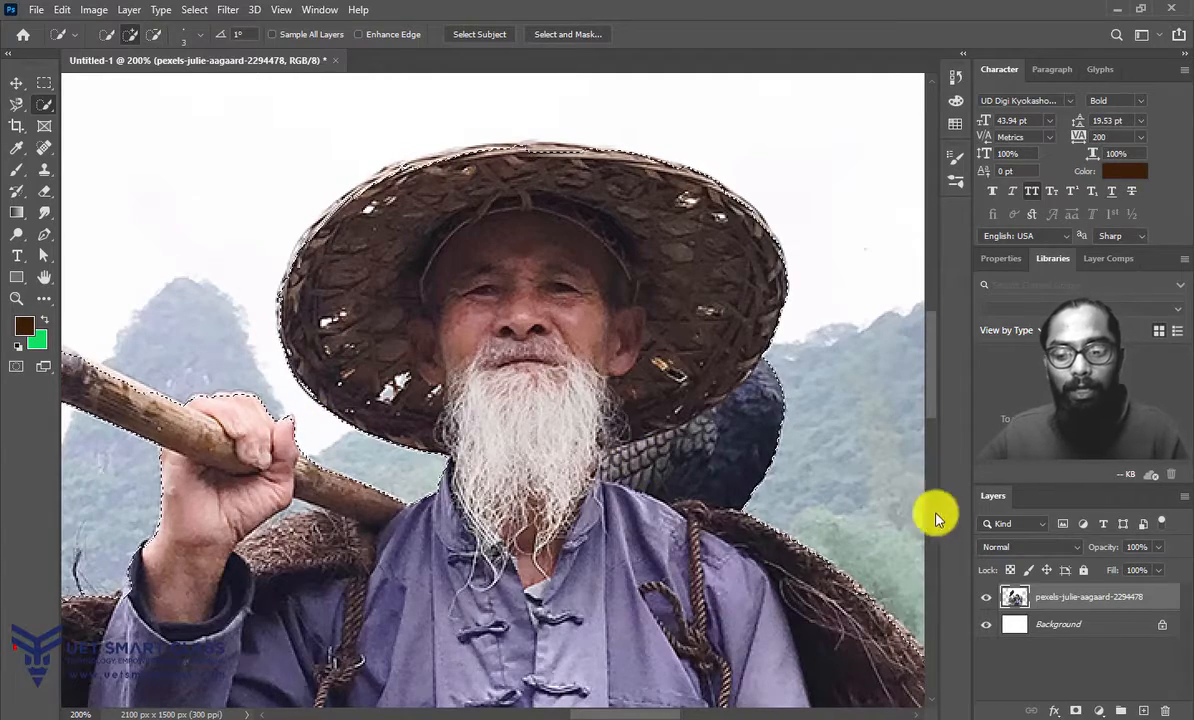
# Step: Add the pale upper edge of the bamboo pole to the selection with a Quick Selection brush of size 3
pyautogui.hotkey('ctrl', '-')
pyautogui.scroll(5, 314, 482)
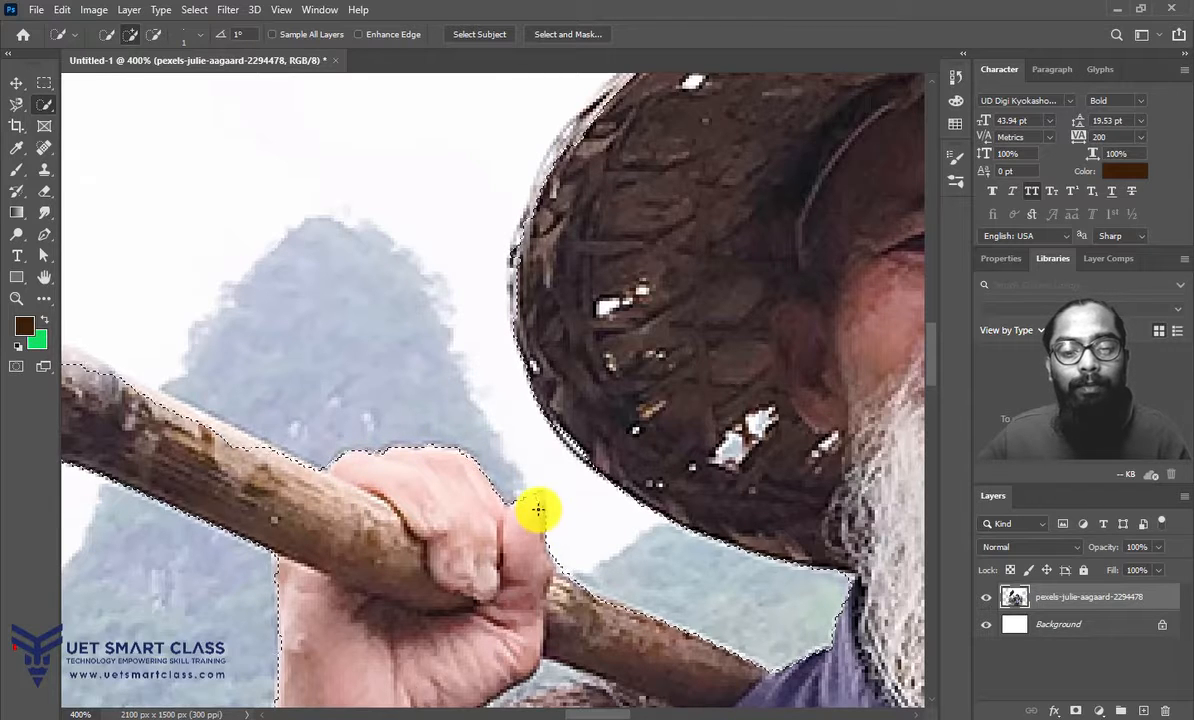
pyautogui.moveTo(285, 474); pyautogui.dragTo(501, 400)
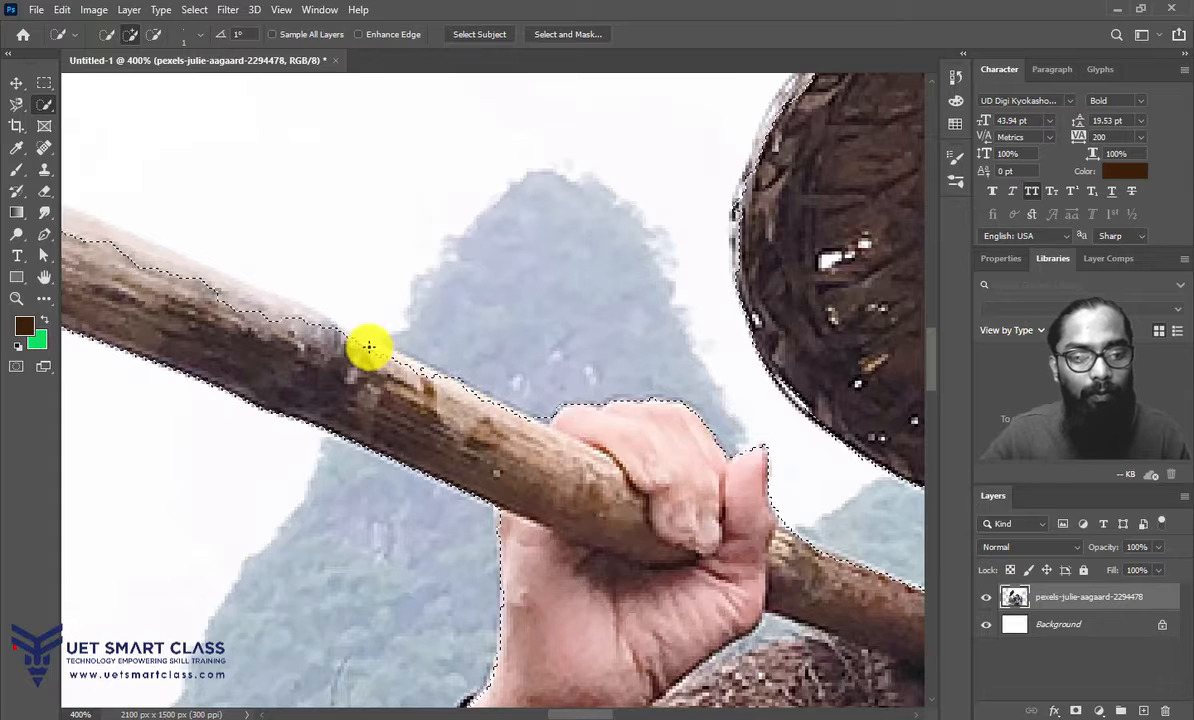
pyautogui.moveTo(369, 347); pyautogui.dragTo(448, 378)
pyautogui.press(']')
pyautogui.press(']')
pyautogui.press(']')
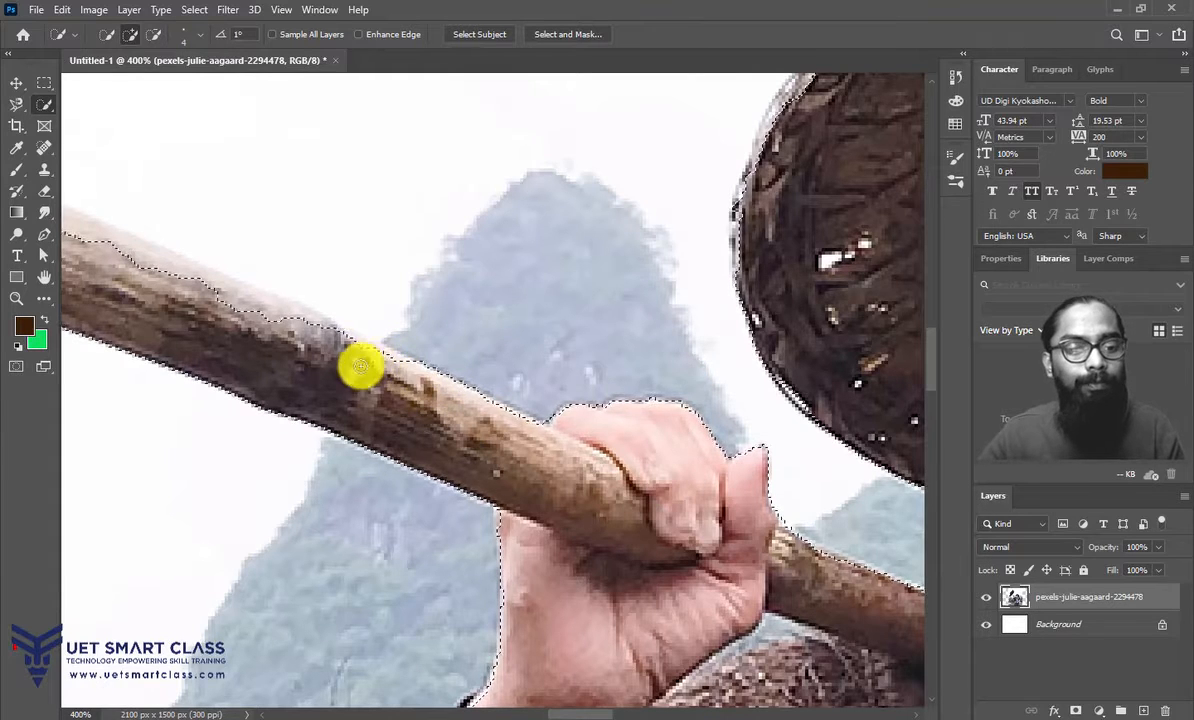
pyautogui.press('[')
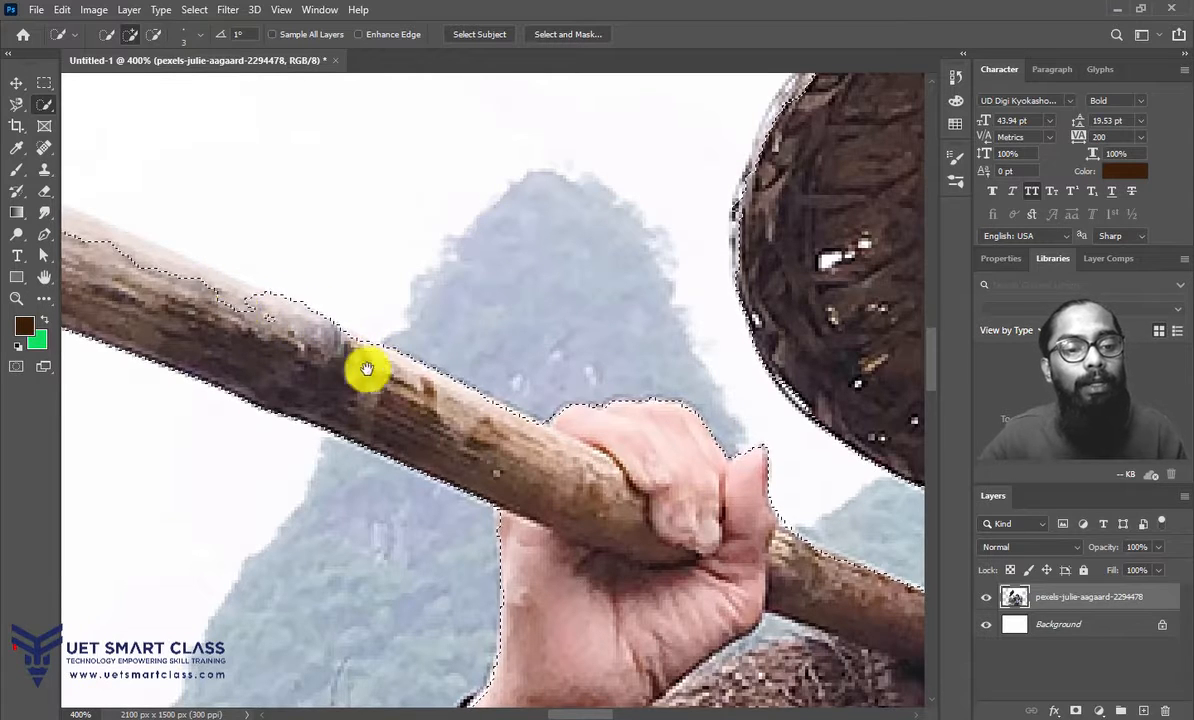
pyautogui.moveTo(365, 365); pyautogui.dragTo(565, 419)
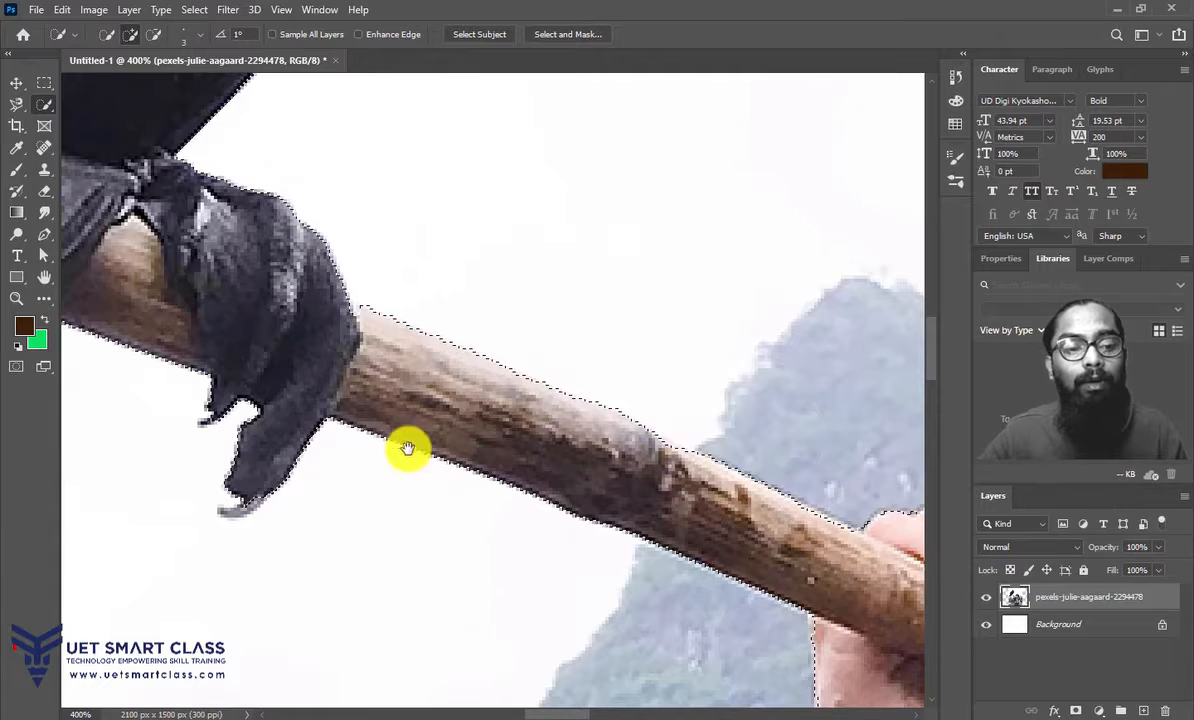
# Step: Examine the selection outline around the bird's feet, pole, raised hand, fur cape and jacket
pyautogui.moveTo(407, 449); pyautogui.dragTo(591, 268)
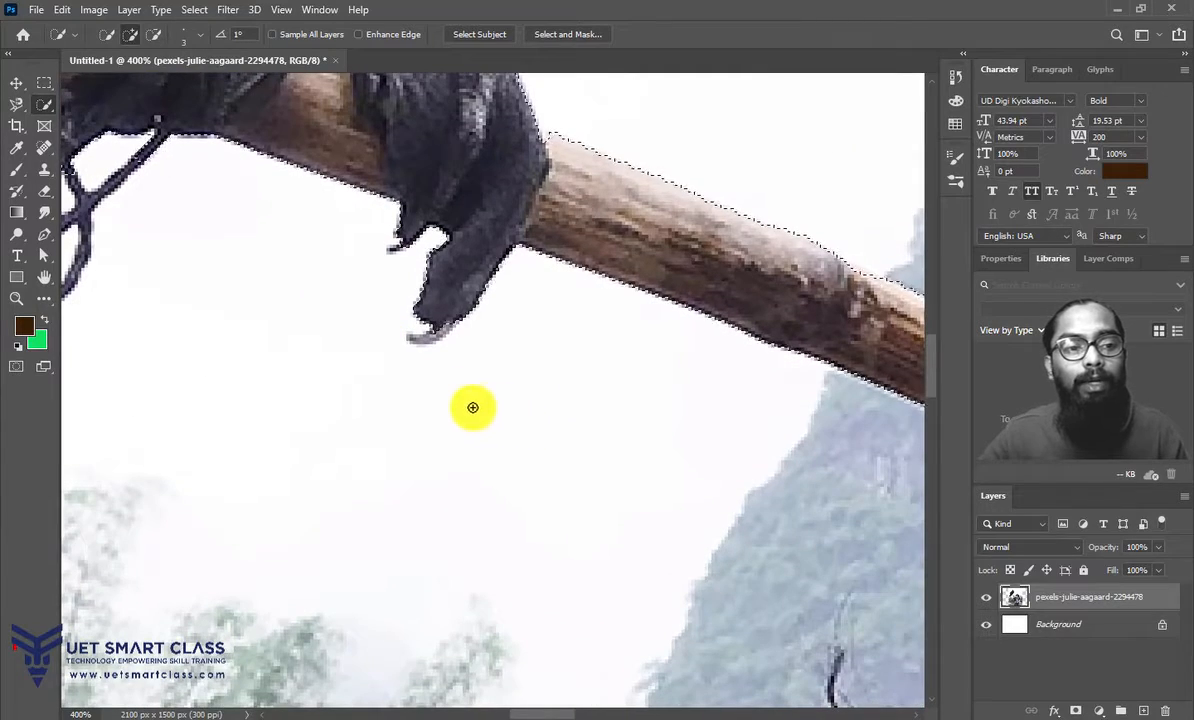
pyautogui.moveTo(514, 360); pyautogui.dragTo(702, 240)
pyautogui.moveTo(424, 377); pyautogui.dragTo(280, 214)
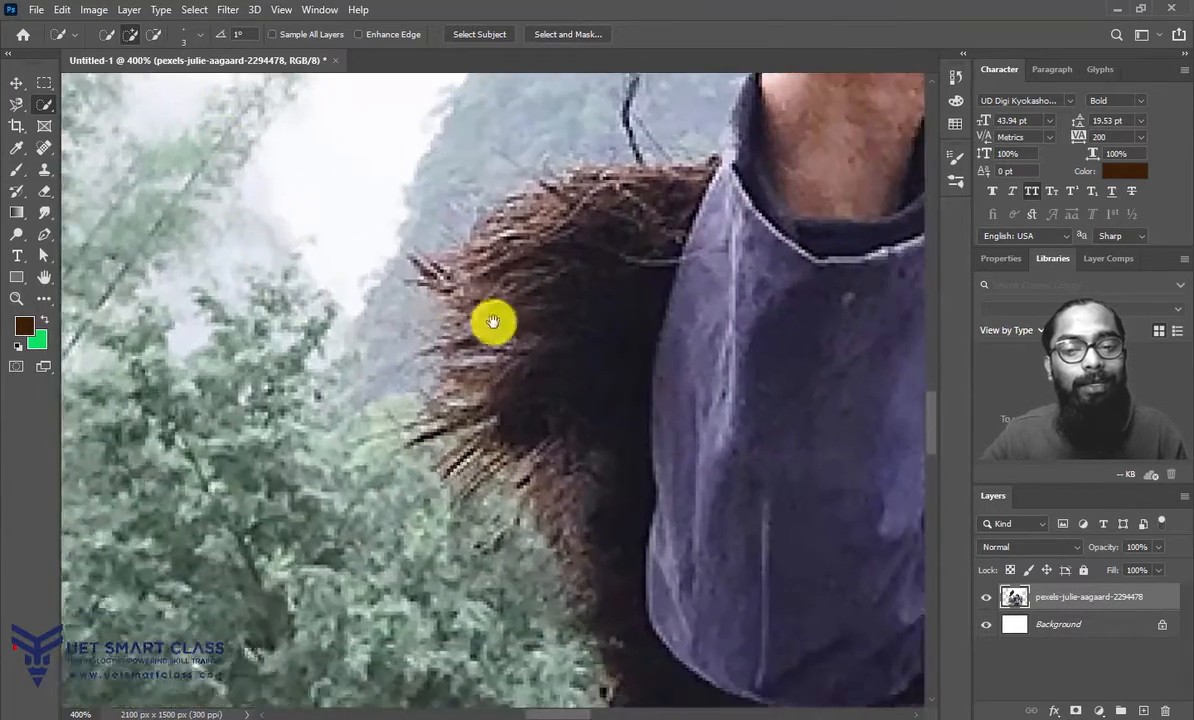
pyautogui.moveTo(560, 342); pyautogui.dragTo(296, 581)
pyautogui.moveTo(614, 394); pyautogui.dragTo(510, 372)
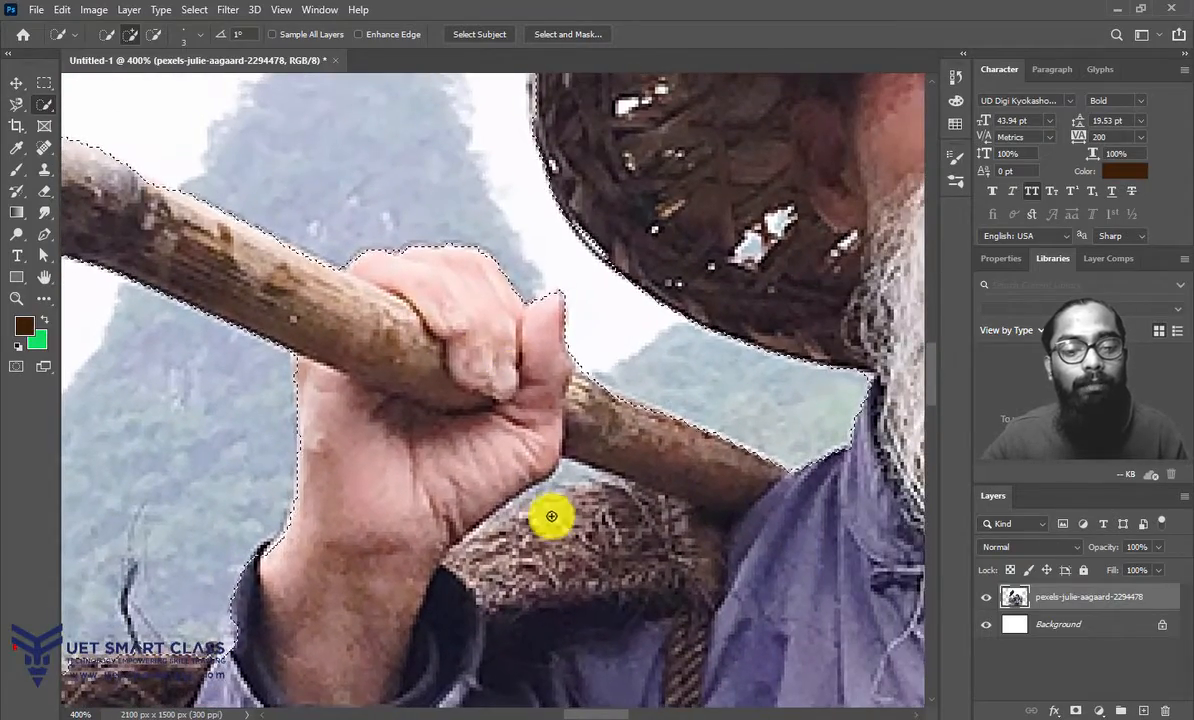
pyautogui.moveTo(675, 685); pyautogui.dragTo(381, 317)
pyautogui.moveTo(692, 490); pyautogui.dragTo(355, 515)
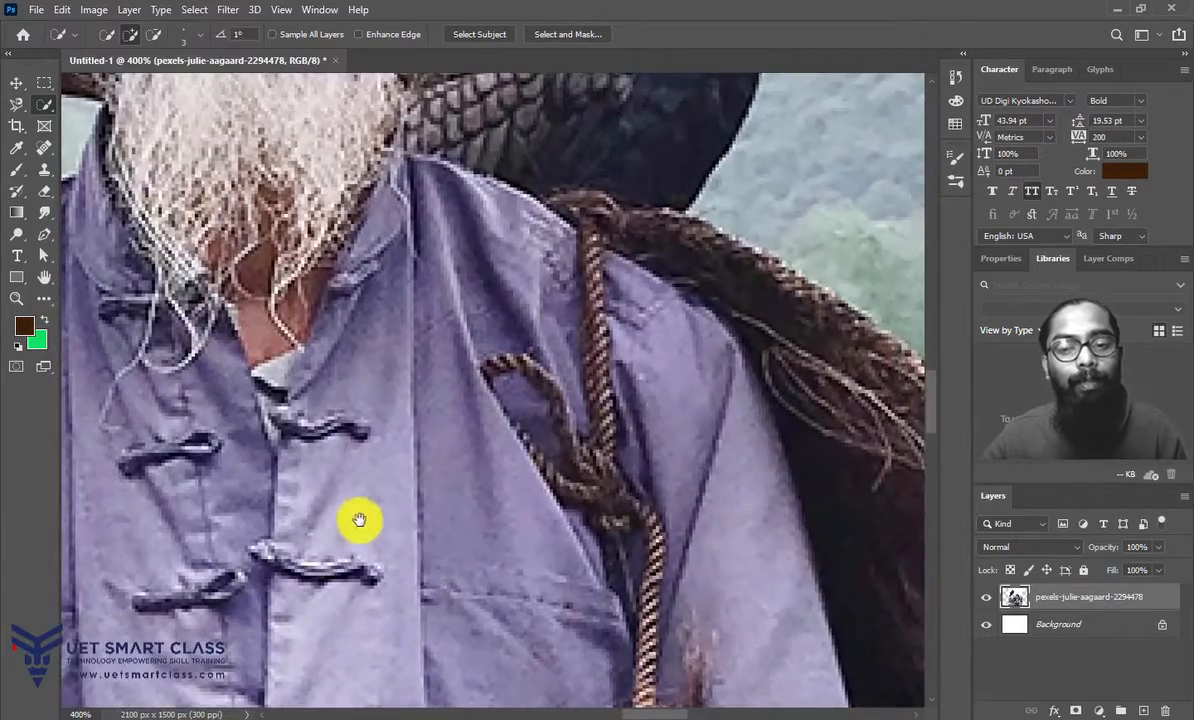
pyautogui.hotkey('ctrl', '-')
pyautogui.hotkey('ctrl', '-')
pyautogui.hotkey('ctrl', '-')
pyautogui.hotkey('ctrl', '-')
pyautogui.hotkey('ctrl', '-')
pyautogui.hotkey('ctrl', '-')
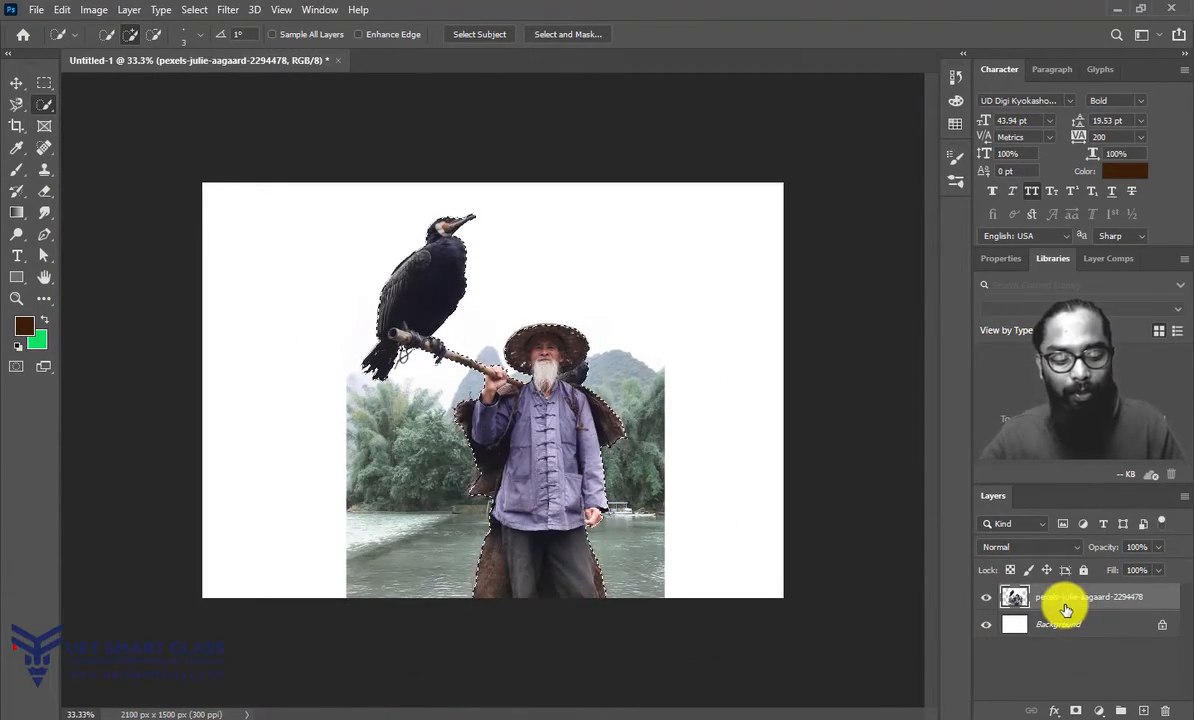
# Step: Copy the selected man and bird onto a new layer, shift the copy sideways and hide the original photo layer
pyautogui.hotkey('ctrl', 'j')
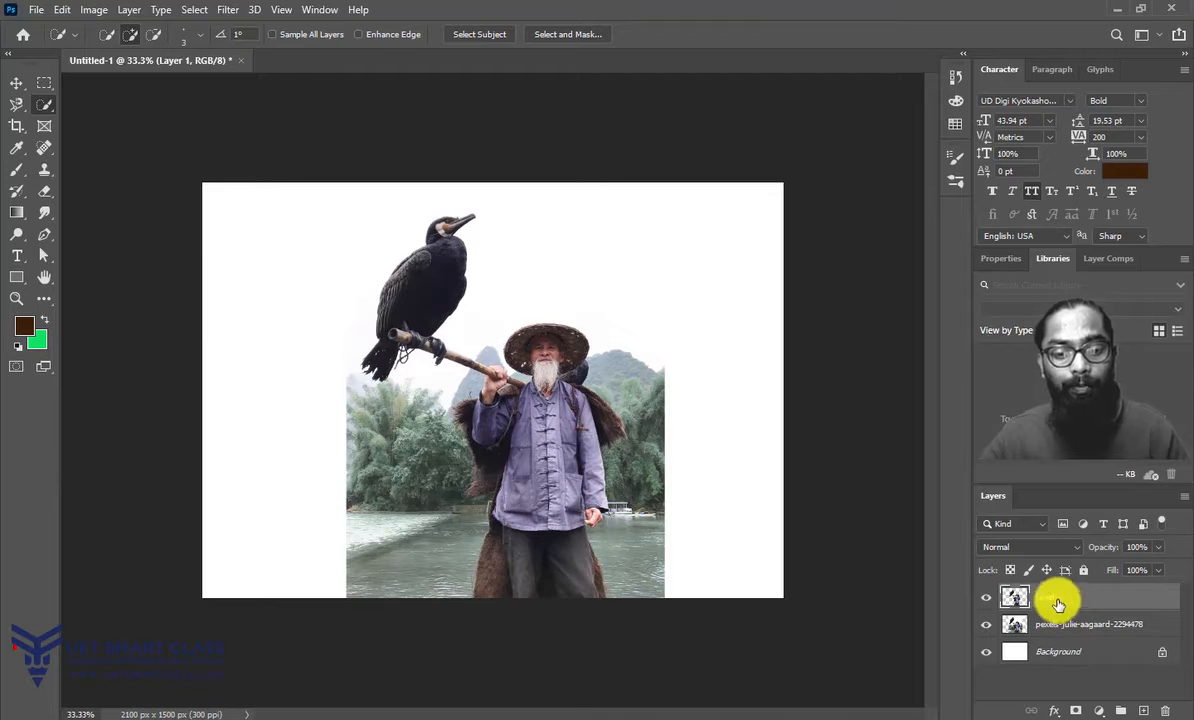
pyautogui.click(18, 84)
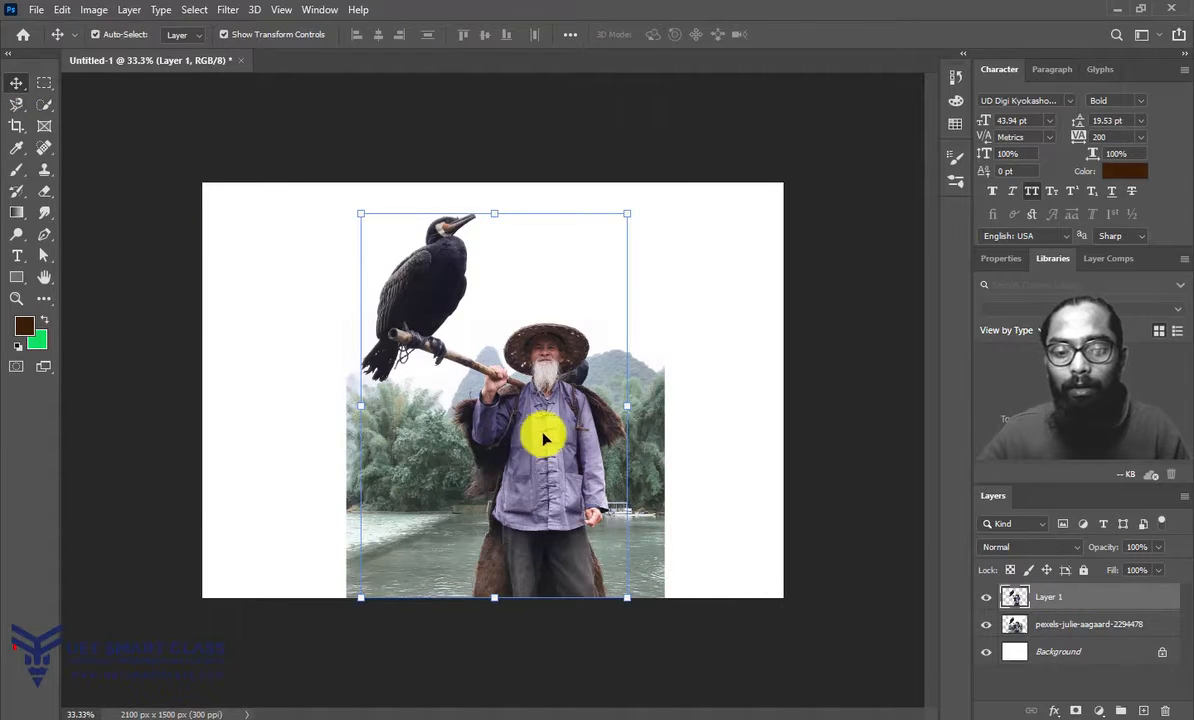
pyautogui.moveTo(545, 437); pyautogui.dragTo(392, 432)
pyautogui.click(986, 624)
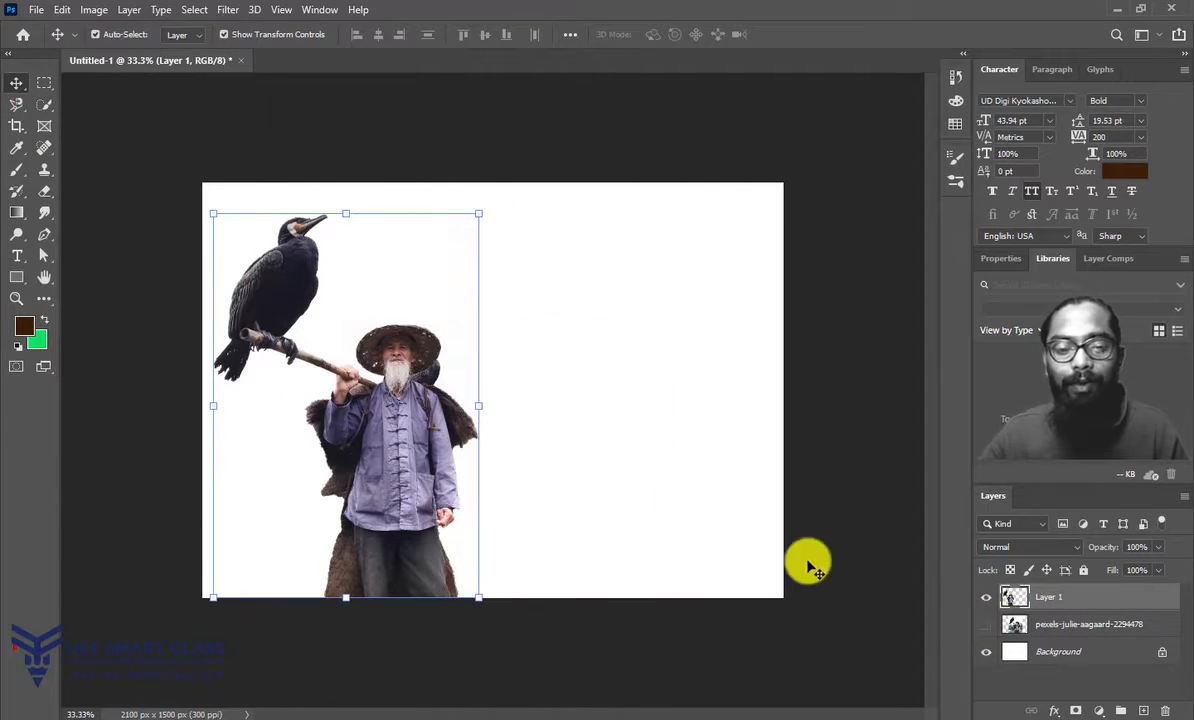
# Step: Move the cutout back toward the canvas centre and check it with the white Background layer hidden, leaving that layer shown
pyautogui.moveTo(482, 421)
pyautogui.mouseDown()
pyautogui.moveTo(499, 417)
pyautogui.moveTo(472, 428)
pyautogui.mouseUp()
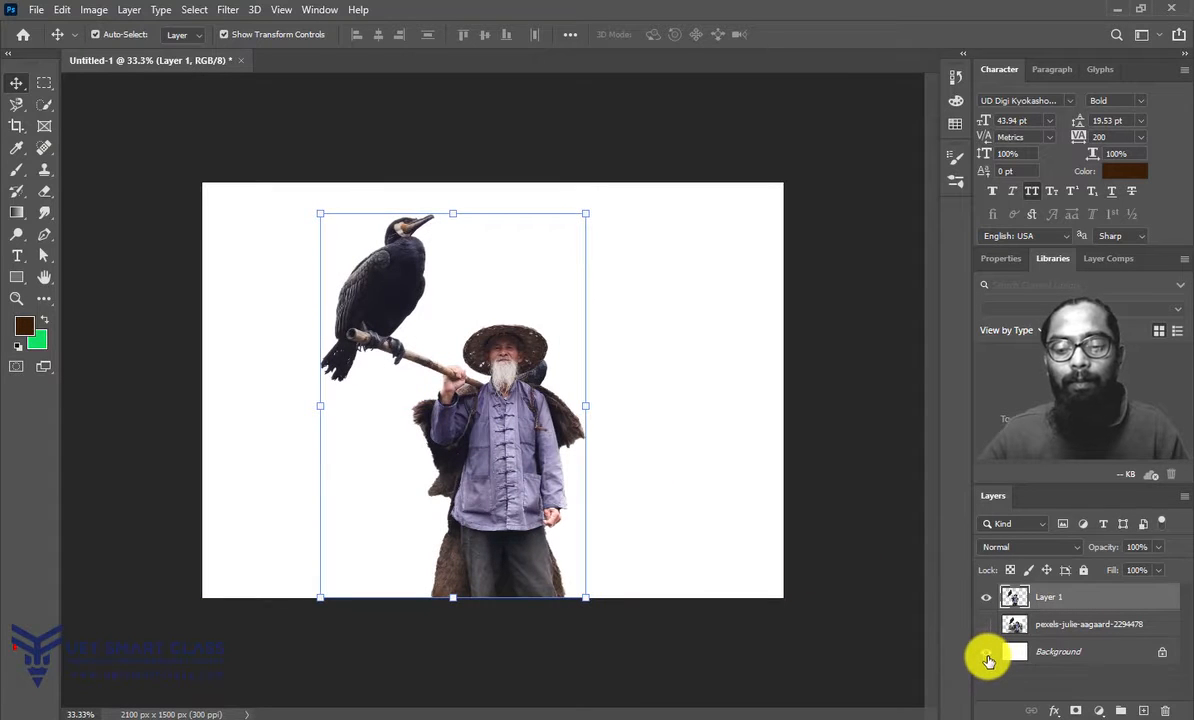
pyautogui.click(986, 652)
pyautogui.click(986, 652)
pyautogui.click(698, 650)
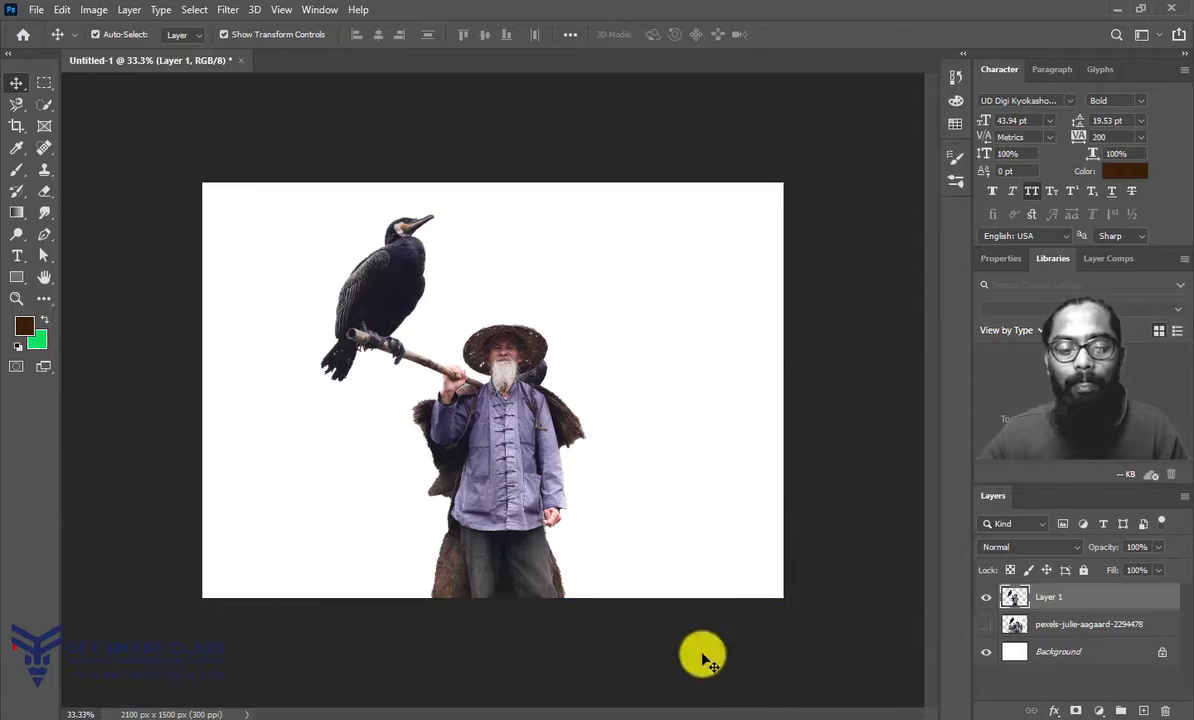
# Step: Switch to Chrome and search Google in a new tab for "hd quality background"
pyautogui.click(192, 718)
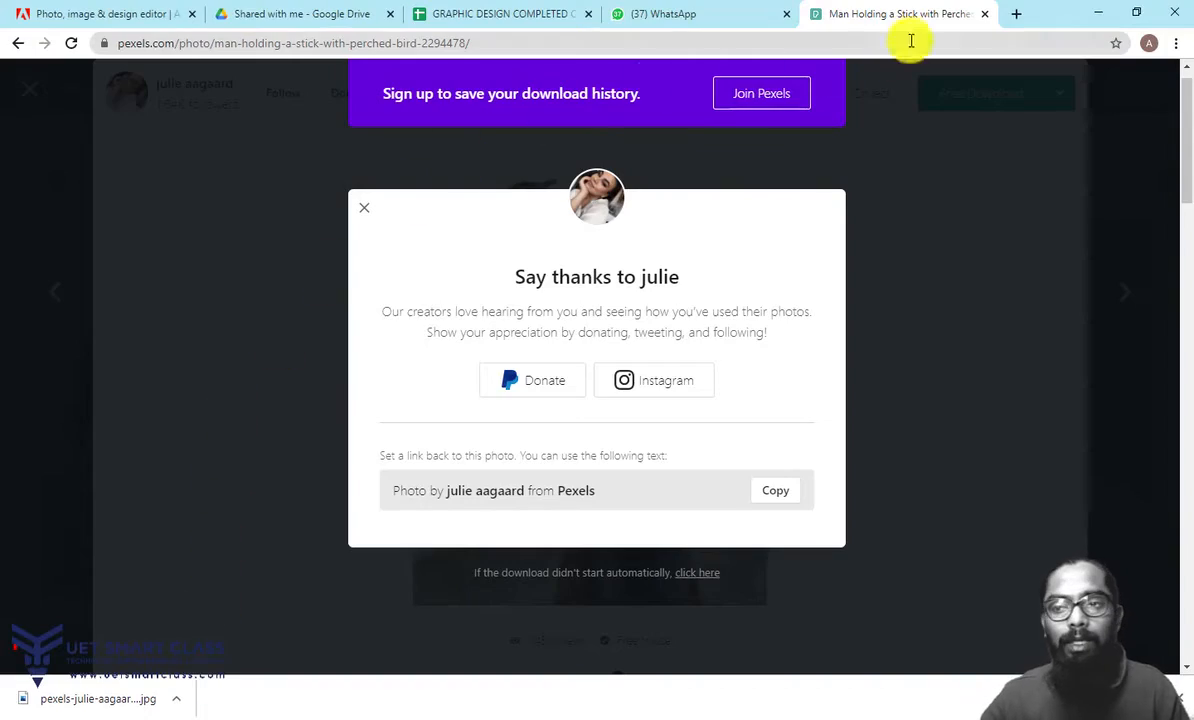
pyautogui.click(1016, 15)
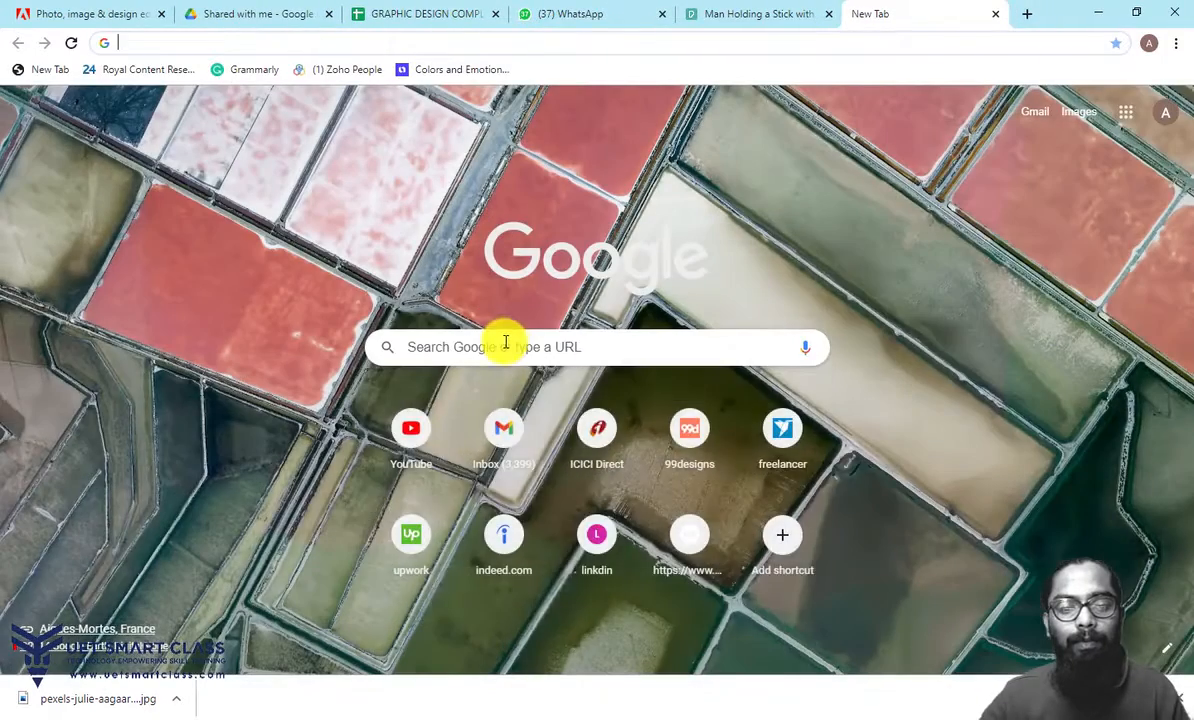
pyautogui.click(499, 350)
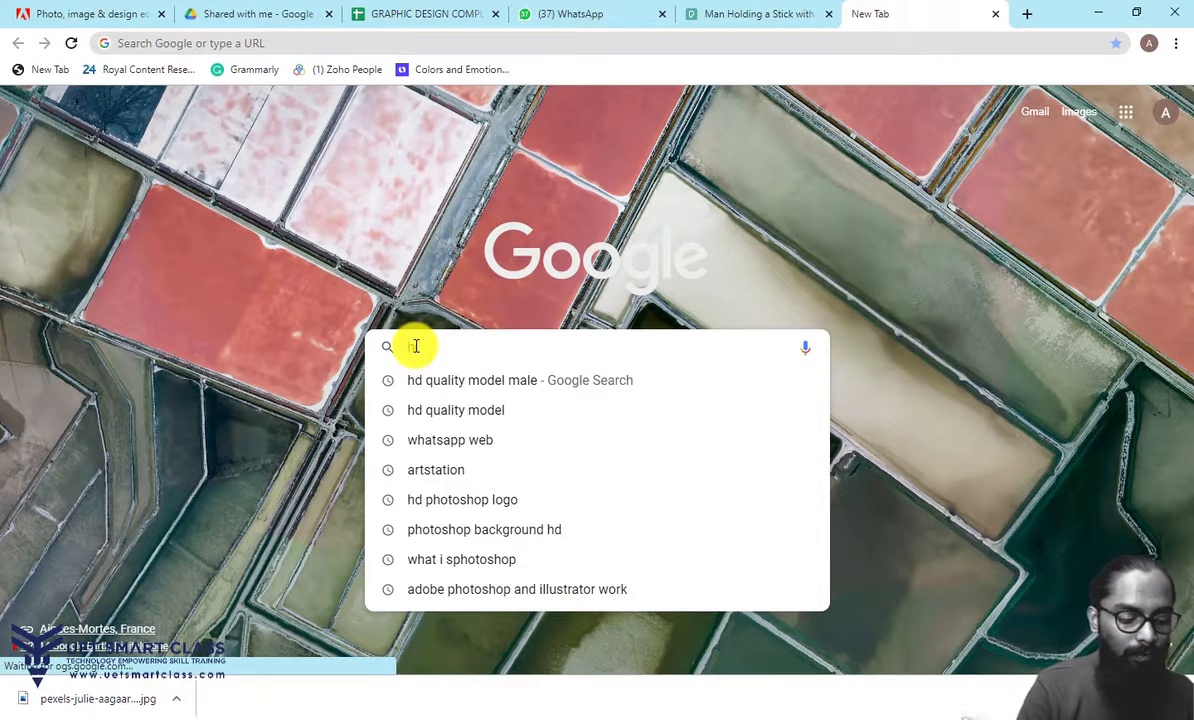
pyautogui.write('hd qu')
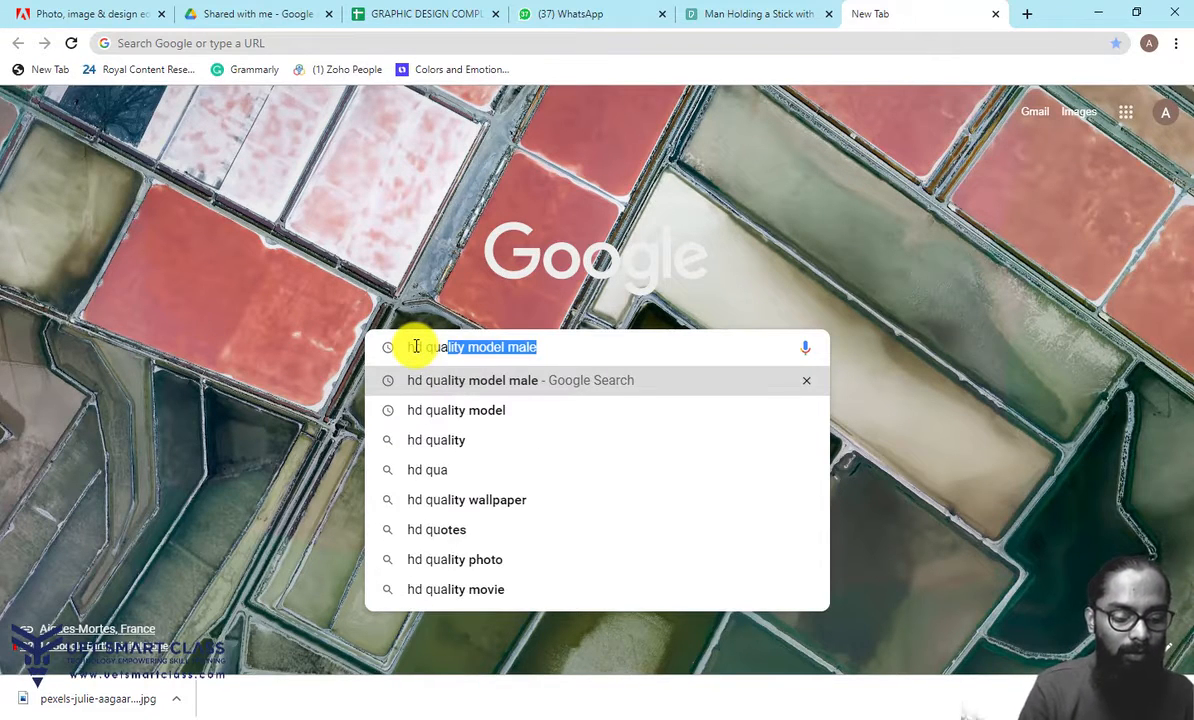
pyautogui.write('ality back')
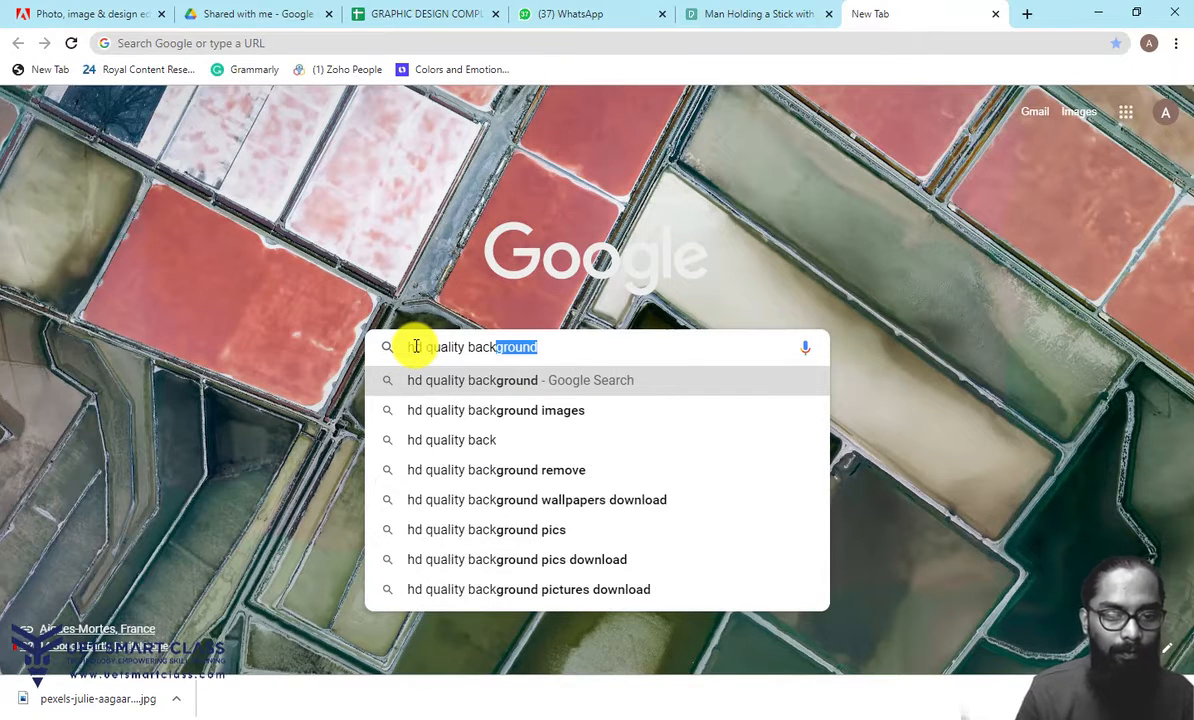
pyautogui.press('Down')
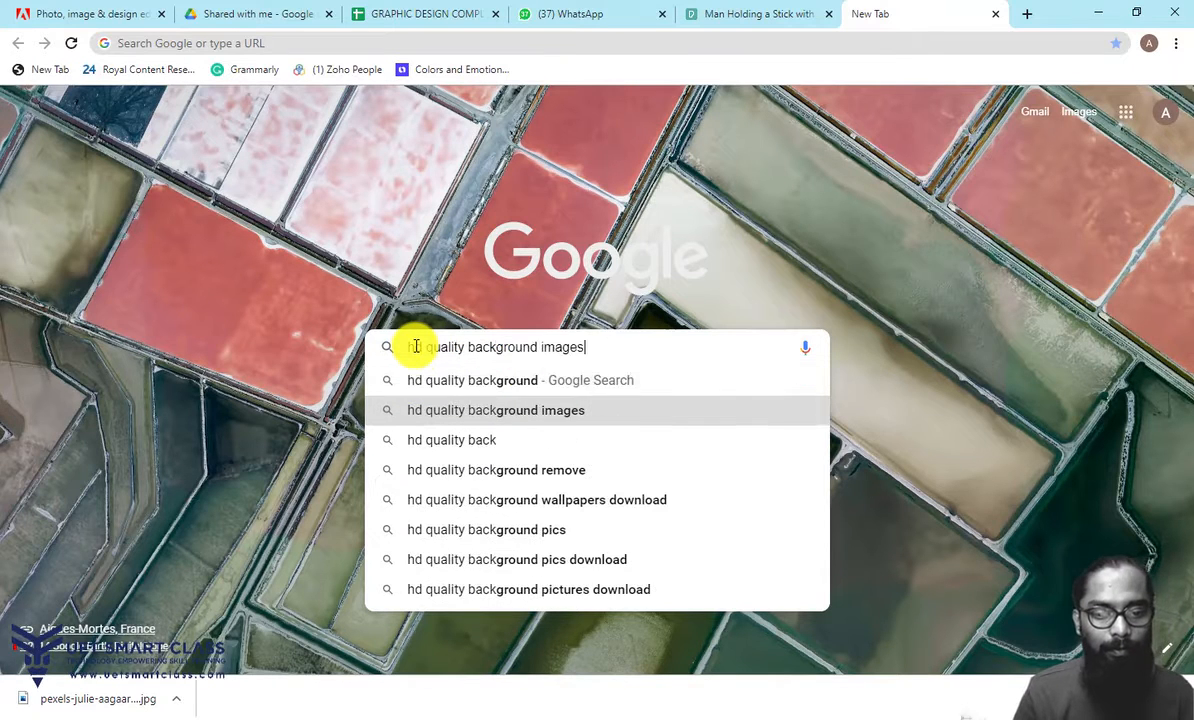
pyautogui.press('Up')
pyautogui.press('Return')
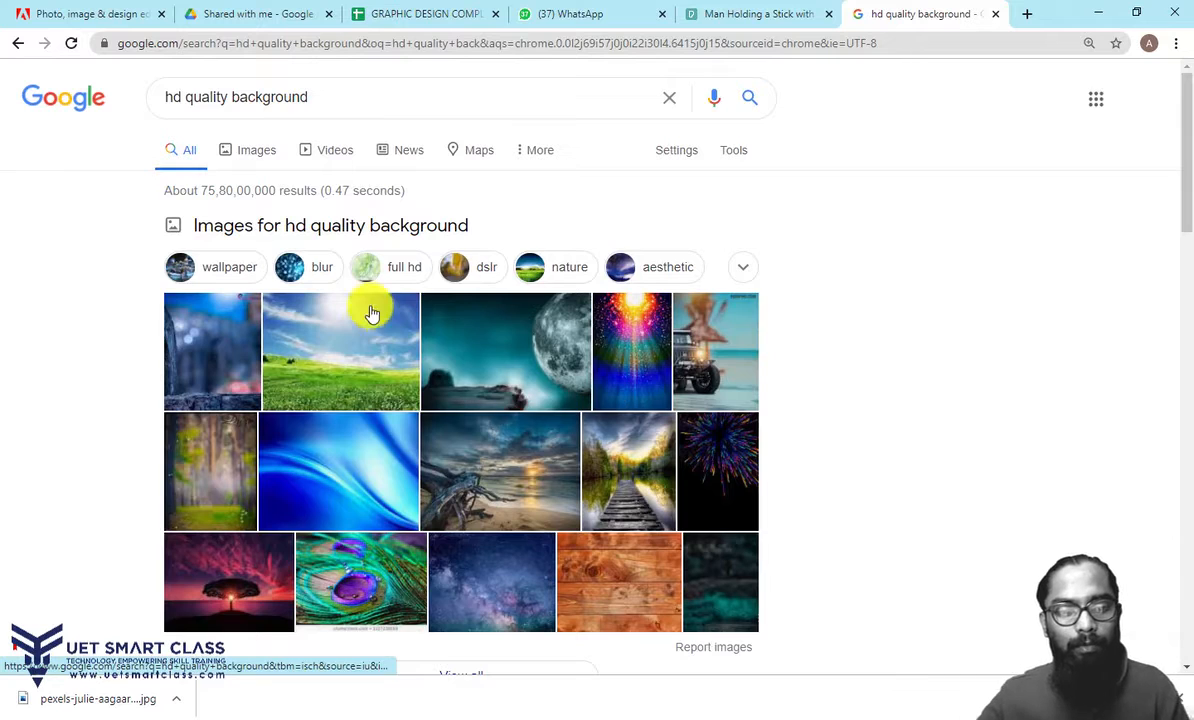
# Step: Save the driftwood beach sunset image from the results to the Desktop as JPEG pexels-photo-292442
pyautogui.scroll(-2, 368, 434)
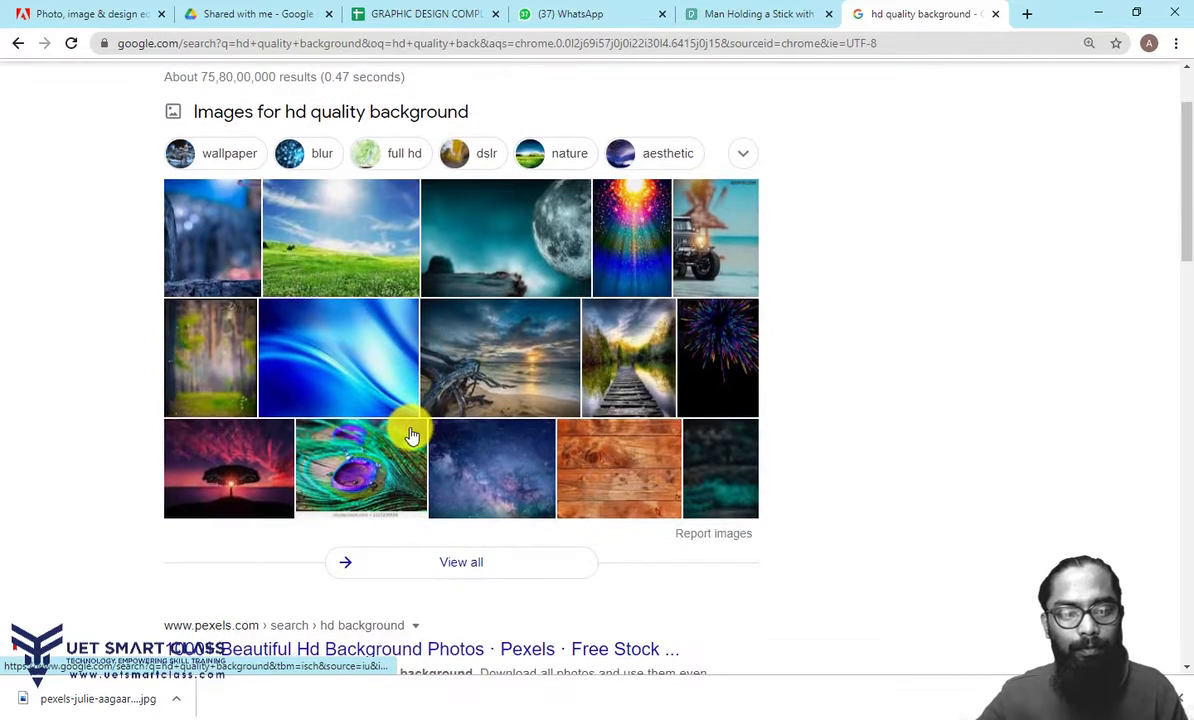
pyautogui.click(496, 384)
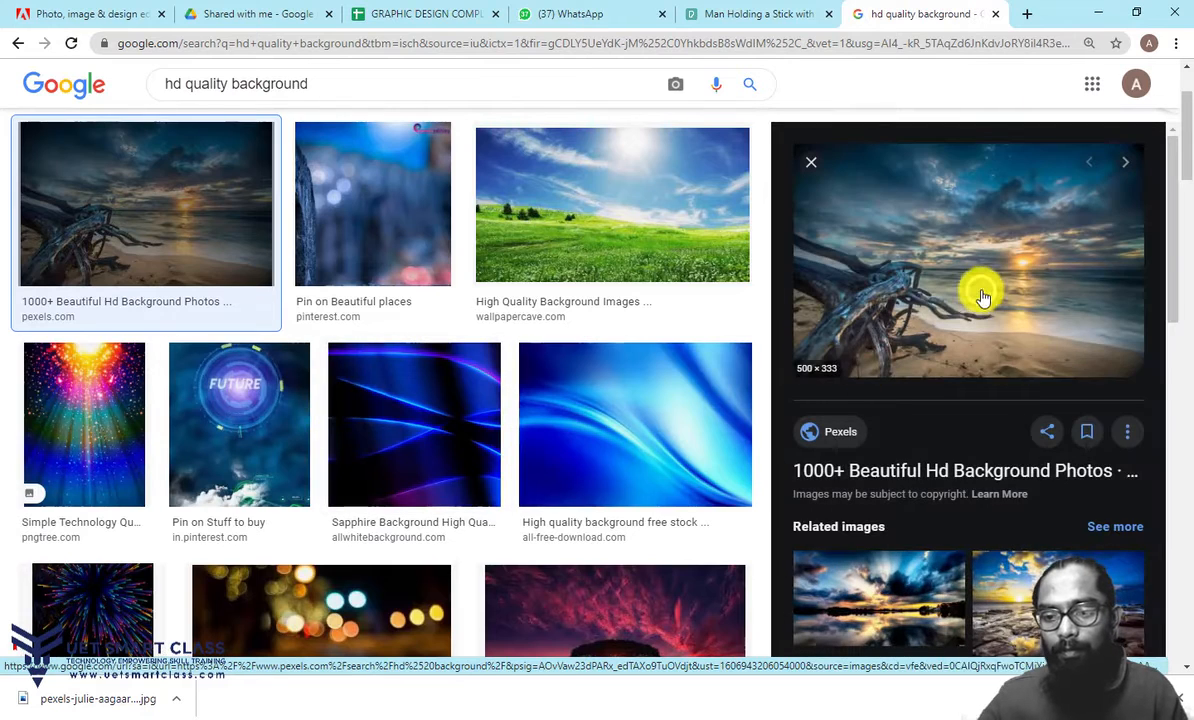
pyautogui.rightClick(983, 297)
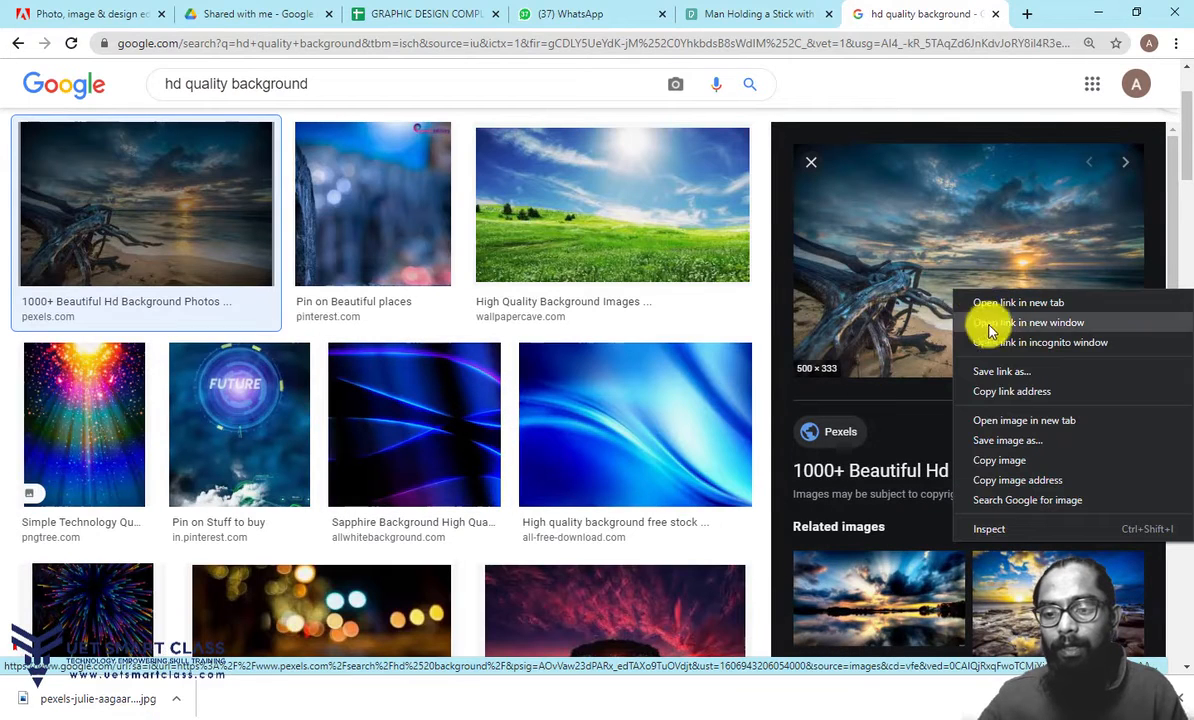
pyautogui.click(1007, 440)
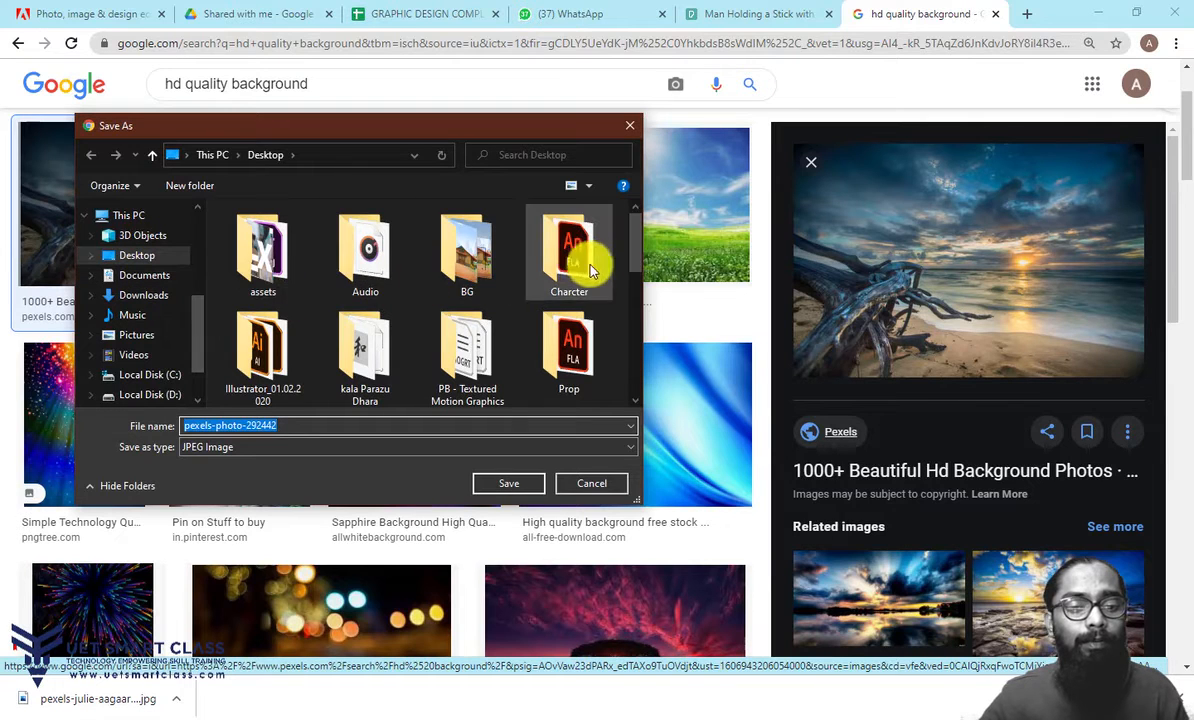
pyautogui.moveTo(632, 238); pyautogui.dragTo(626, 280)
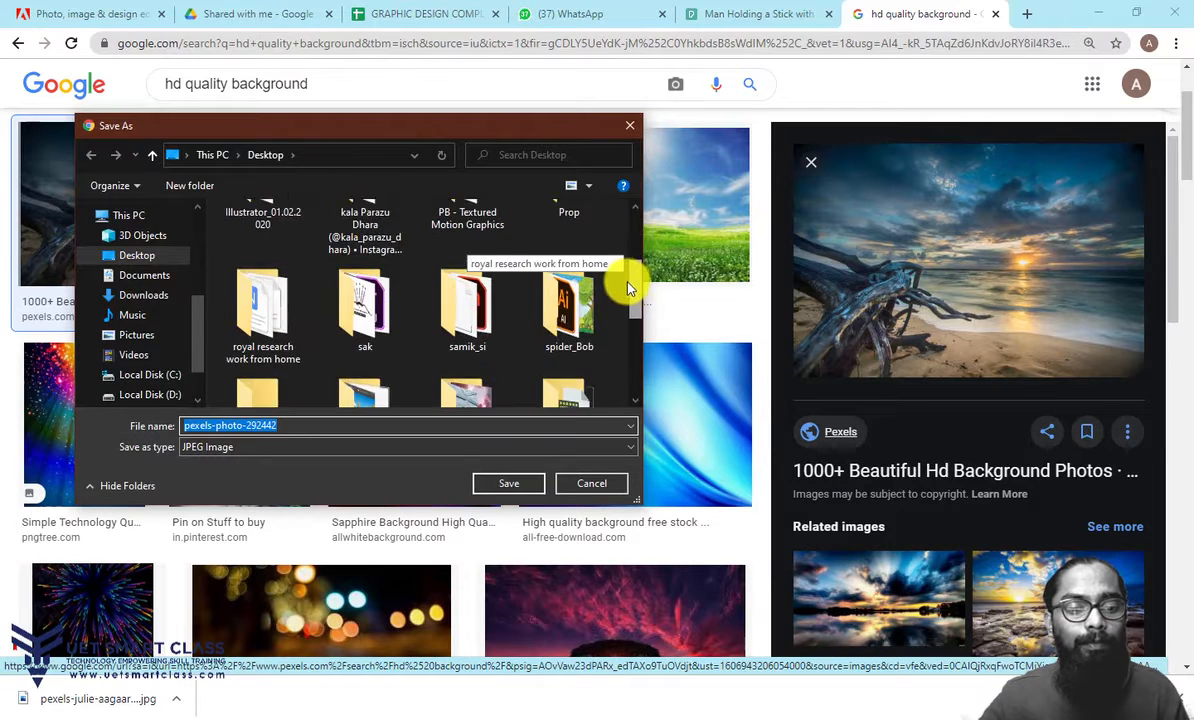
pyautogui.click(517, 484)
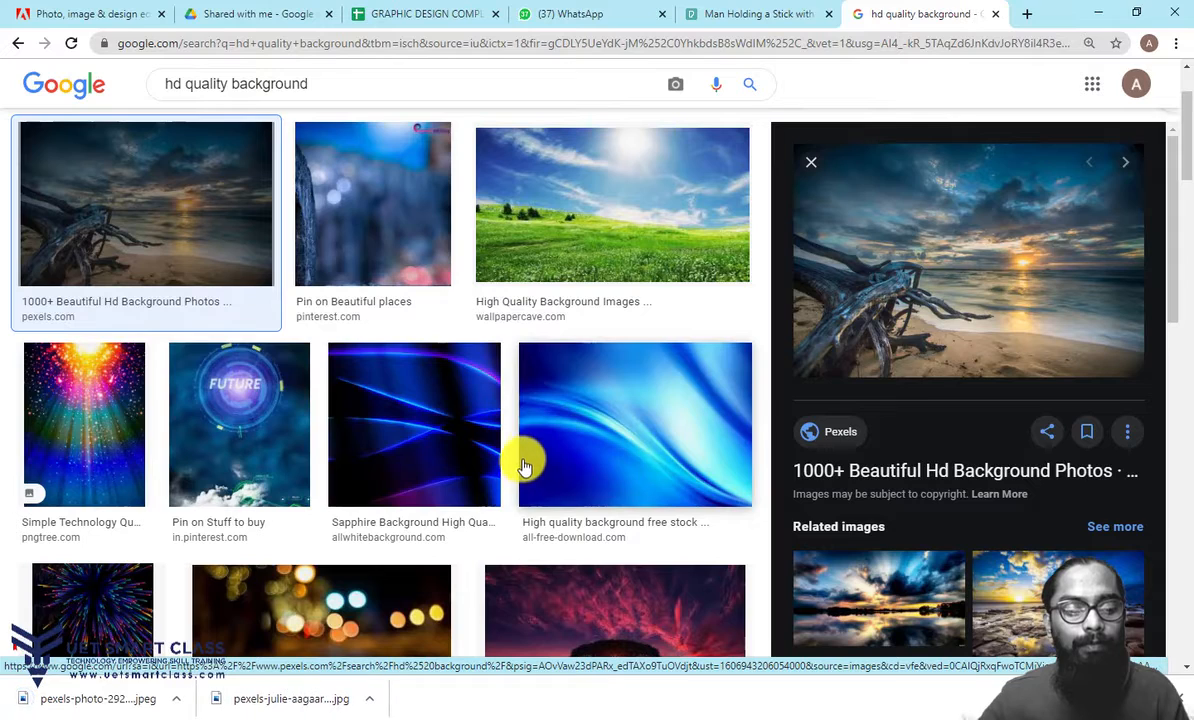
# Step: Show the downloaded pexels-photo-292442 in its folder and place it into the Photoshop document
pyautogui.rightClick(95, 700)
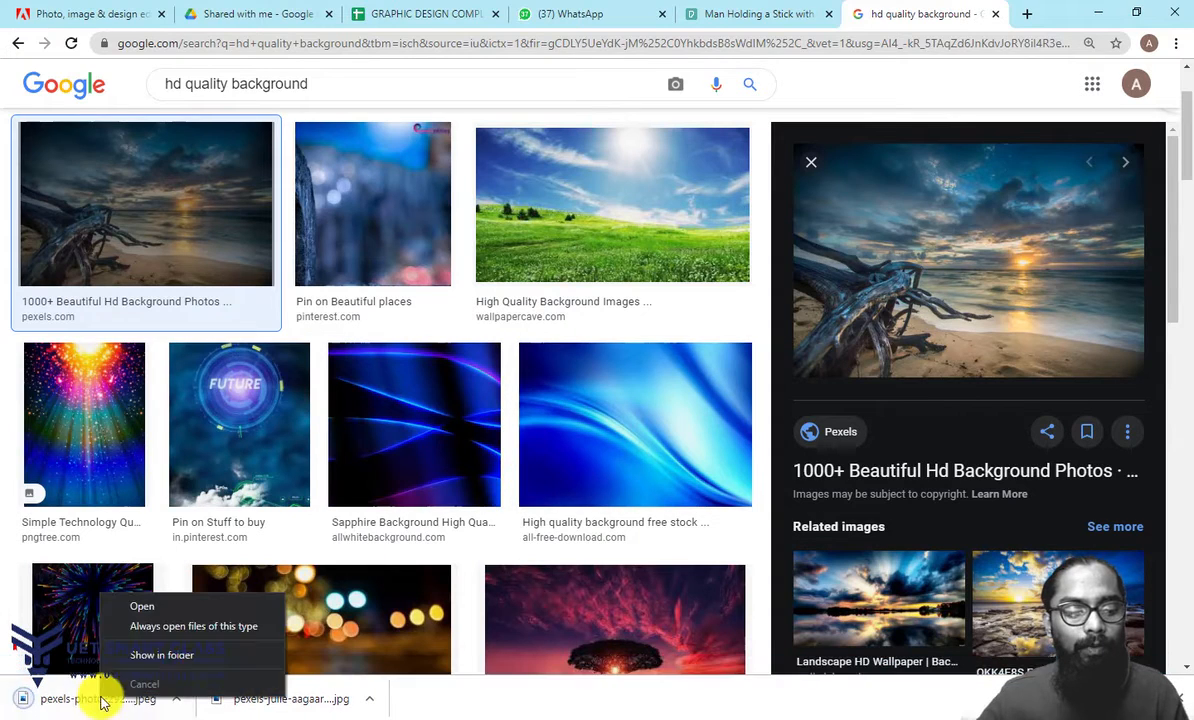
pyautogui.click(160, 653)
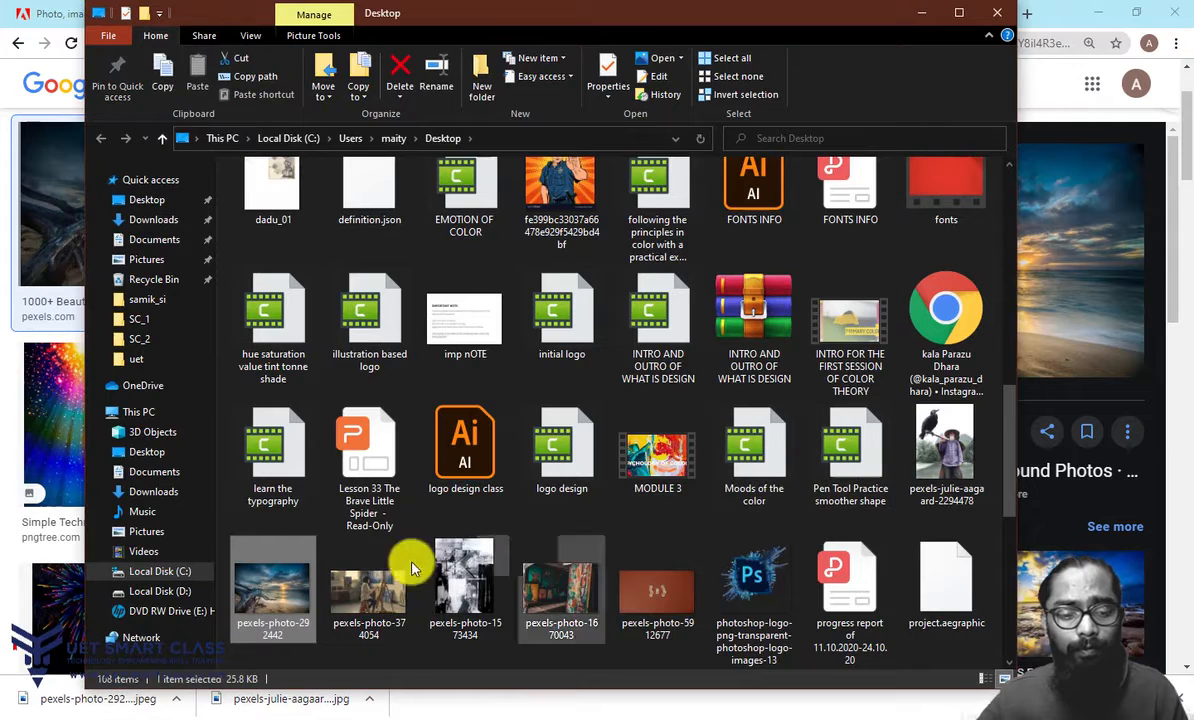
pyautogui.scroll(-1, 262, 578)
pyautogui.moveTo(264, 590); pyautogui.dragTo(626, 452)
pyautogui.press('Return')
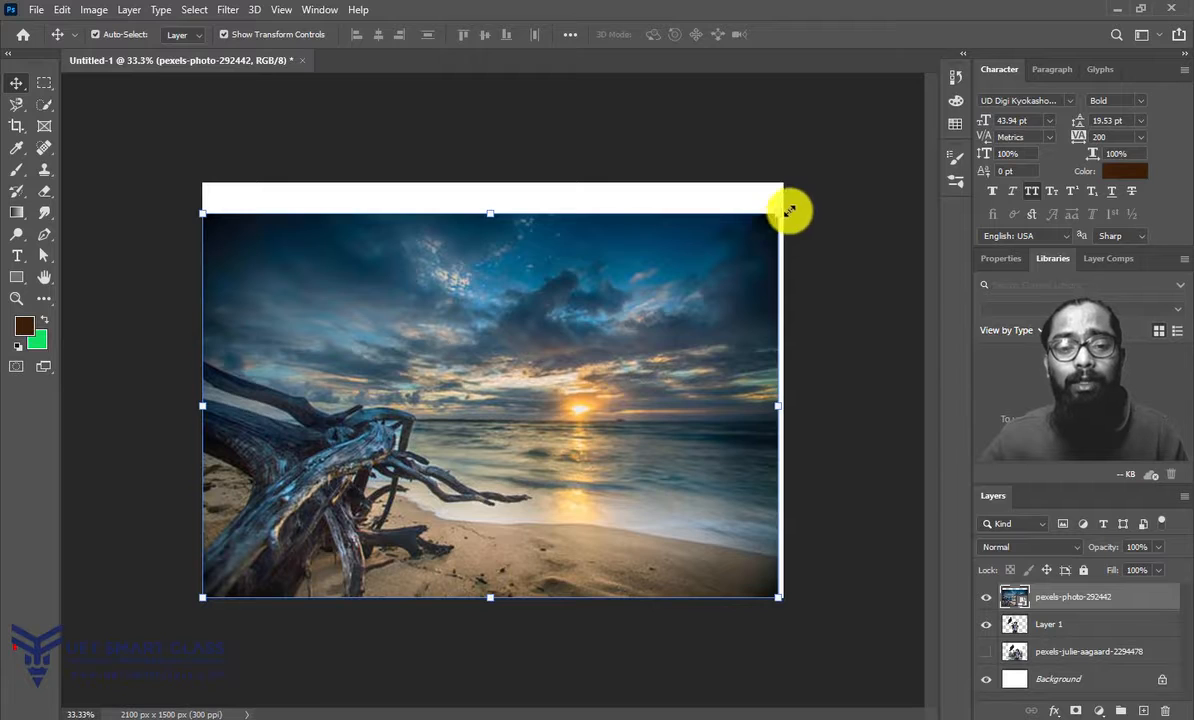
# Step: Enlarge the sunset photo to about 109% so it covers the canvas, and move its layer directly below the cutout layer
pyautogui.moveTo(789, 211); pyautogui.dragTo(831, 181)
pyautogui.moveTo(699, 333); pyautogui.dragTo(672, 338)
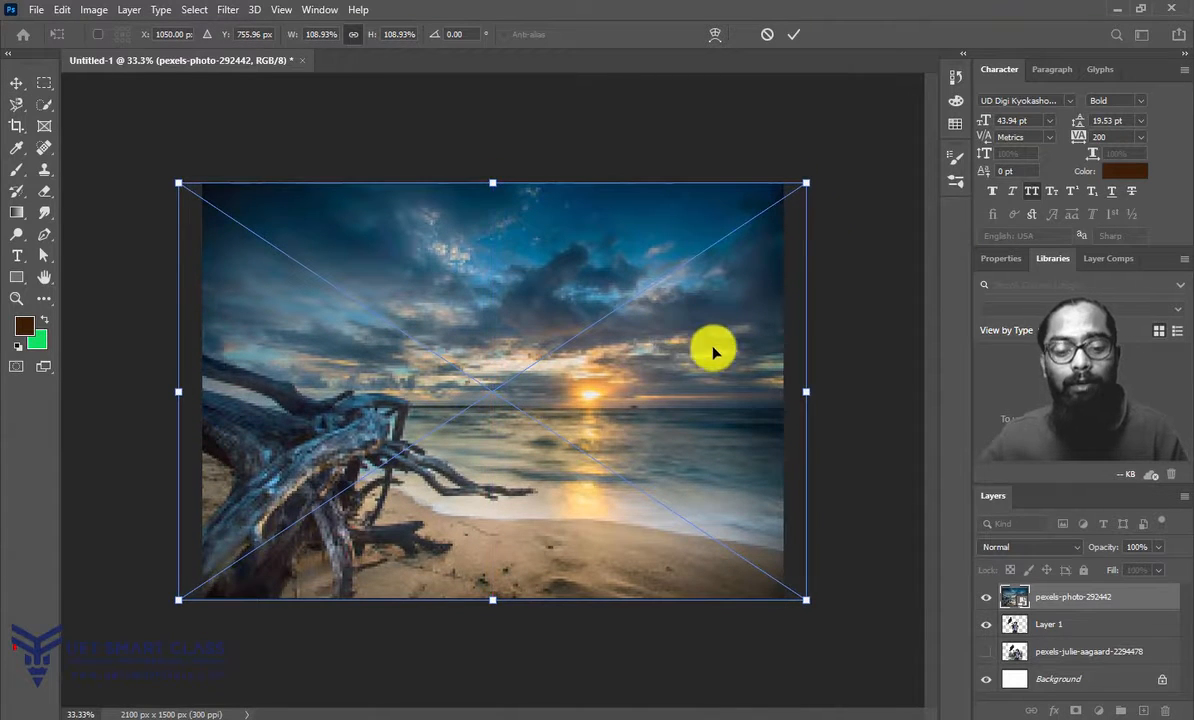
pyautogui.press('Return')
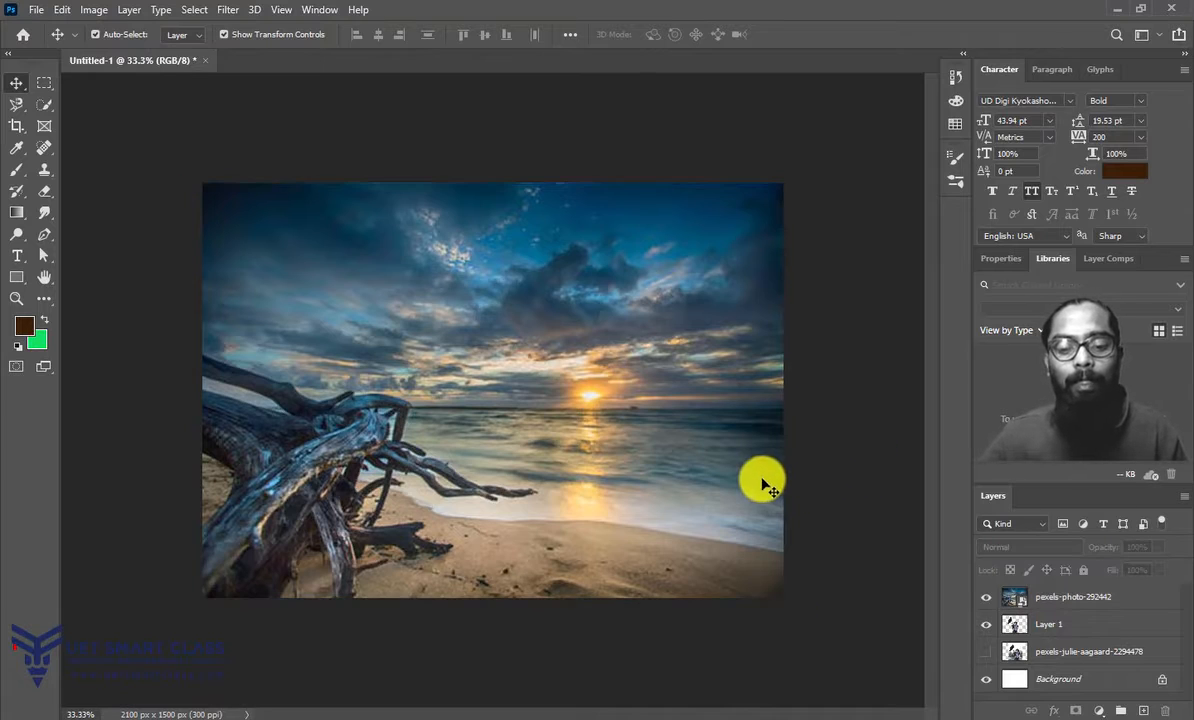
pyautogui.moveTo(1071, 608); pyautogui.dragTo(1045, 645)
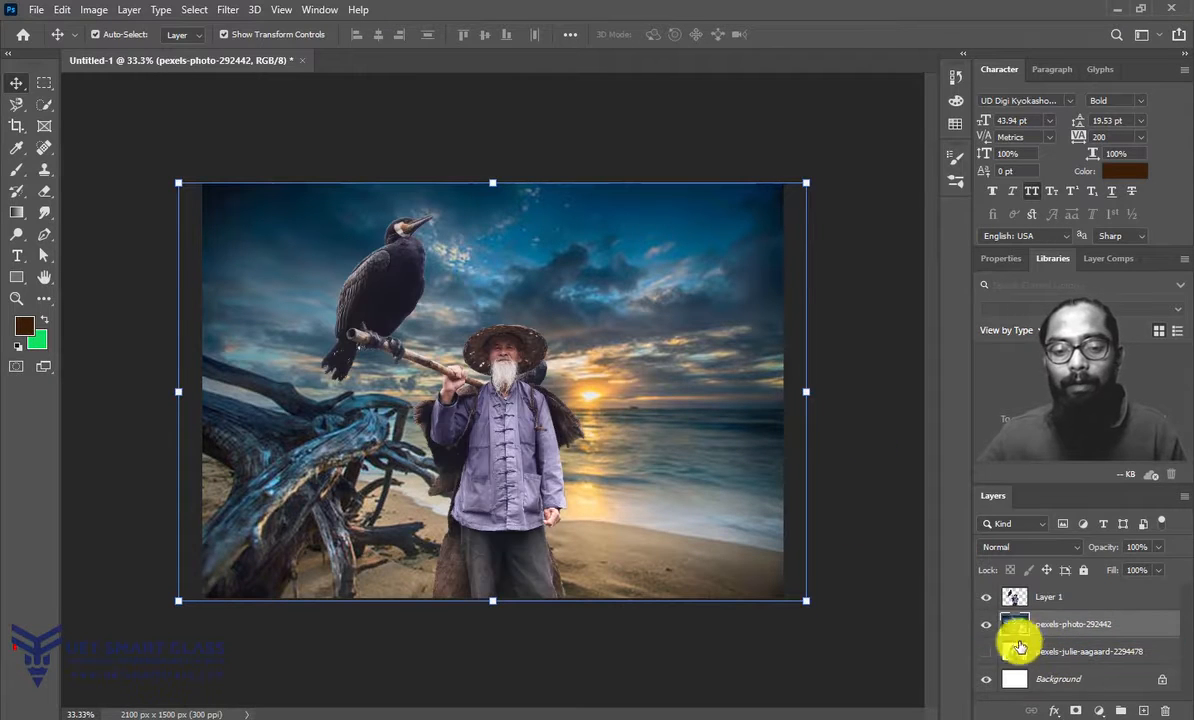
# Step: Move the man-and-bird cutout slightly to the right and enlarge it until the bird's head nears the canvas's upper edge
pyautogui.moveTo(495, 453); pyautogui.dragTo(535, 459)
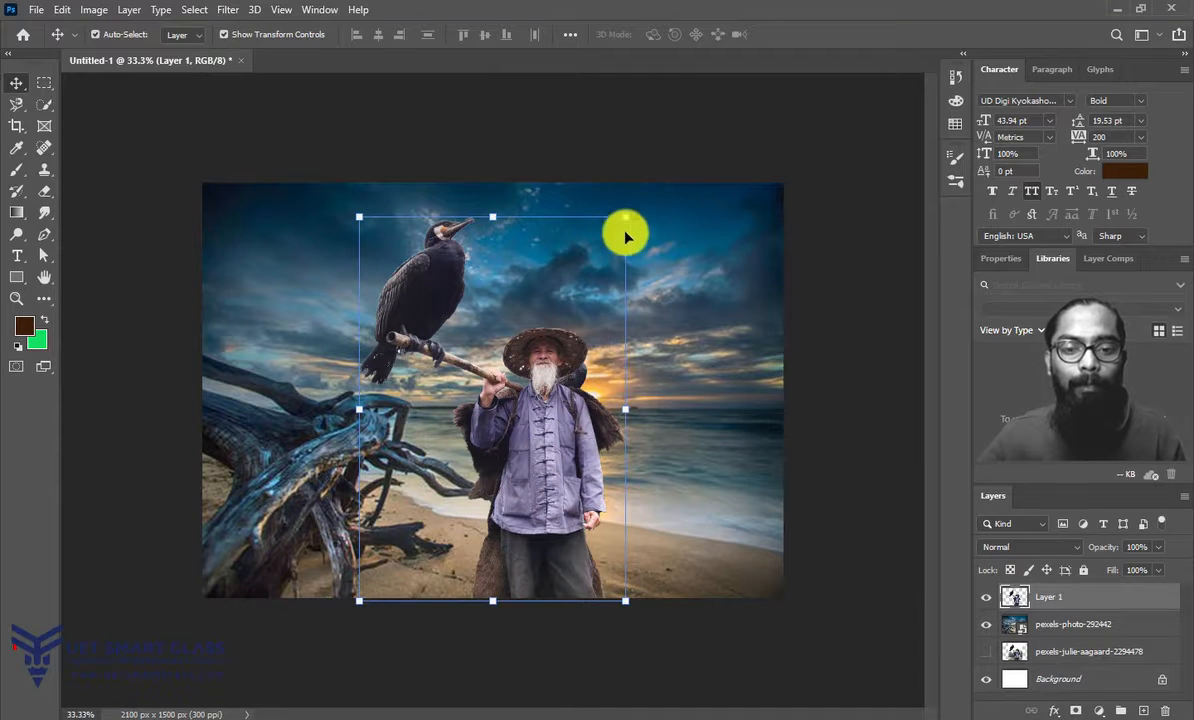
pyautogui.moveTo(625, 220); pyautogui.dragTo(647, 194)
pyautogui.click(838, 450)
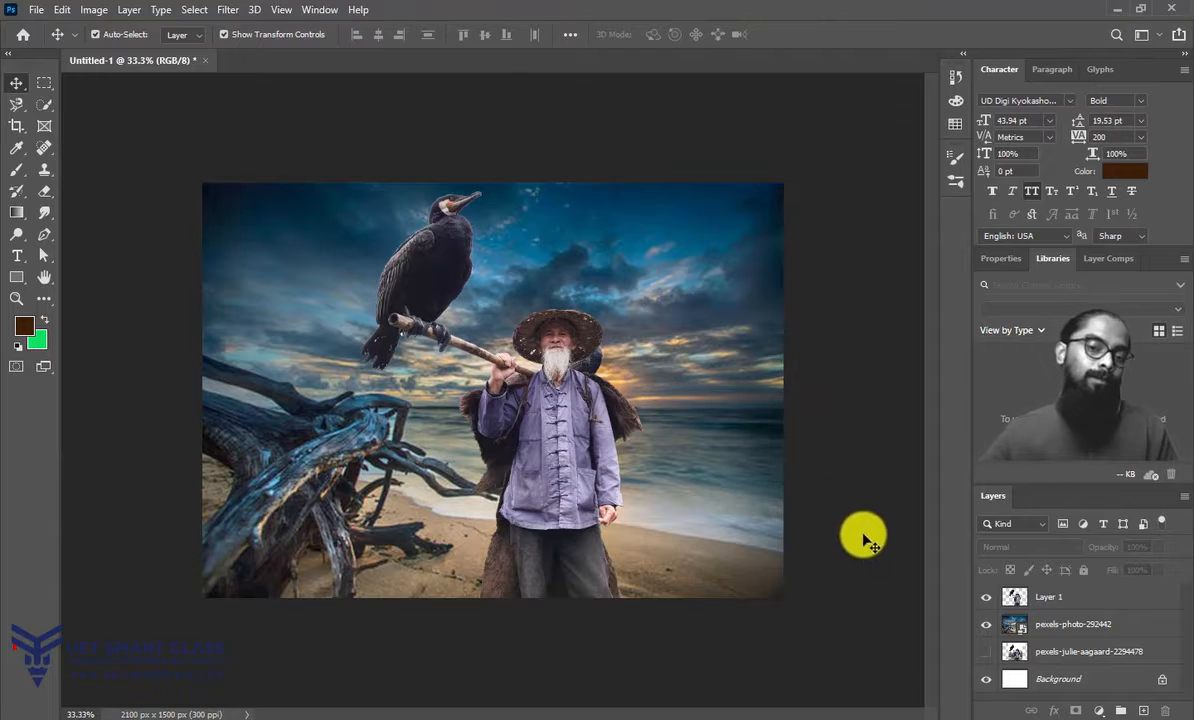
# Step: Apply a Color Balance adjustment to the man-and-bird layer, shifting its midtones toward cooler cyan-blue tones
pyautogui.click(562, 410)
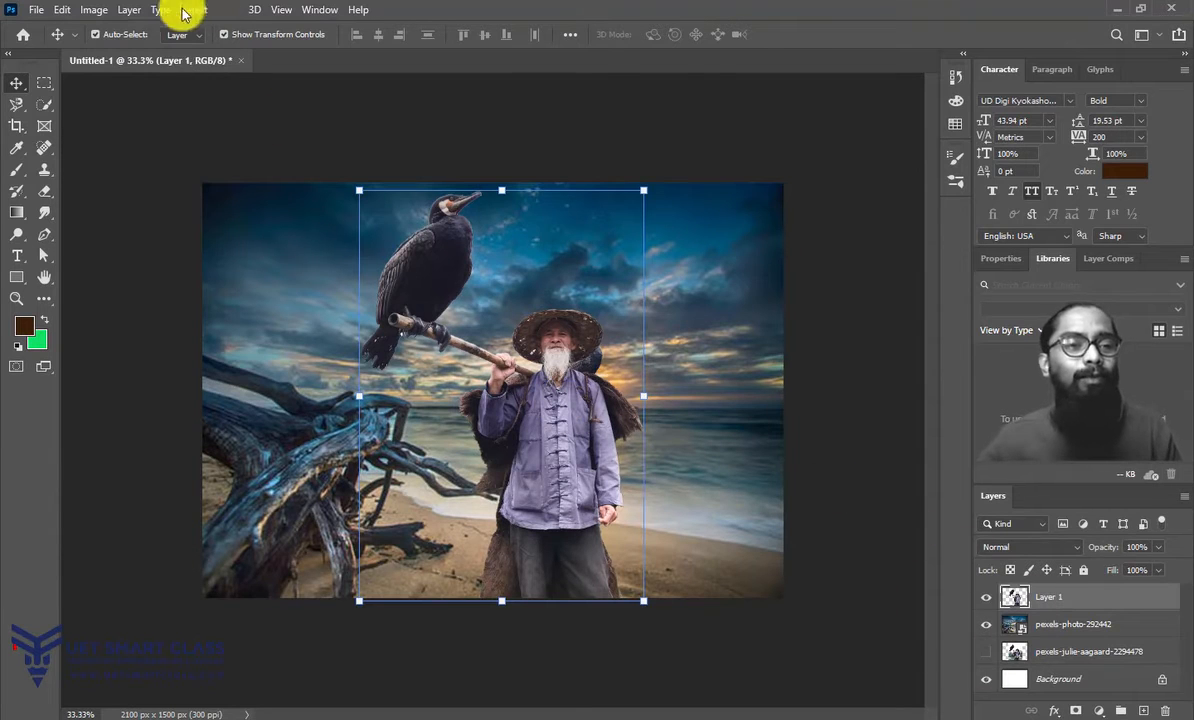
pyautogui.click(90, 10)
pyautogui.moveTo(101, 52)
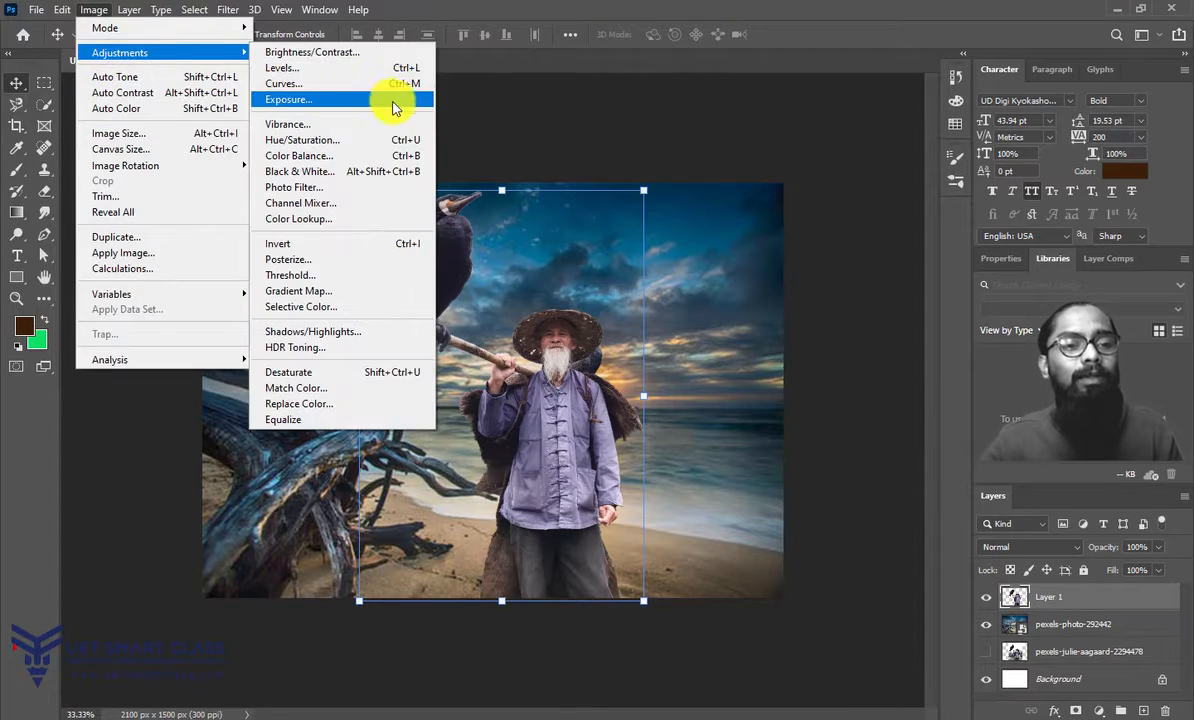
pyautogui.click(316, 156)
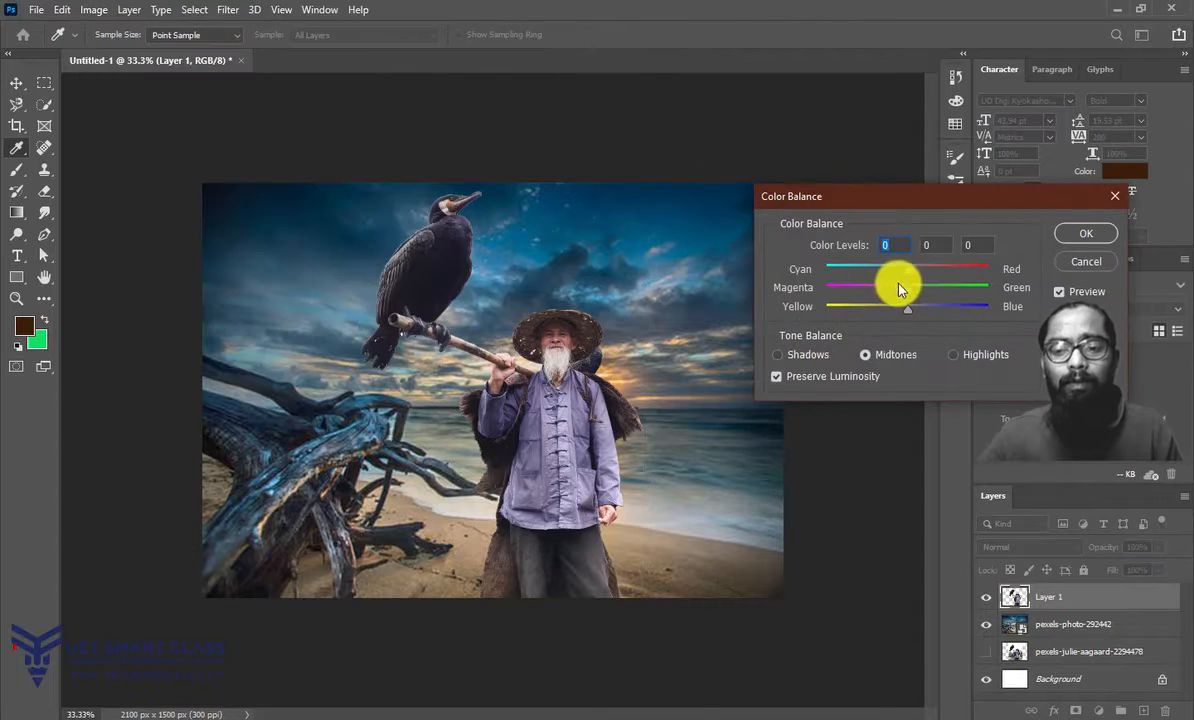
pyautogui.moveTo(868, 276); pyautogui.dragTo(917, 311)
pyautogui.click(1092, 236)
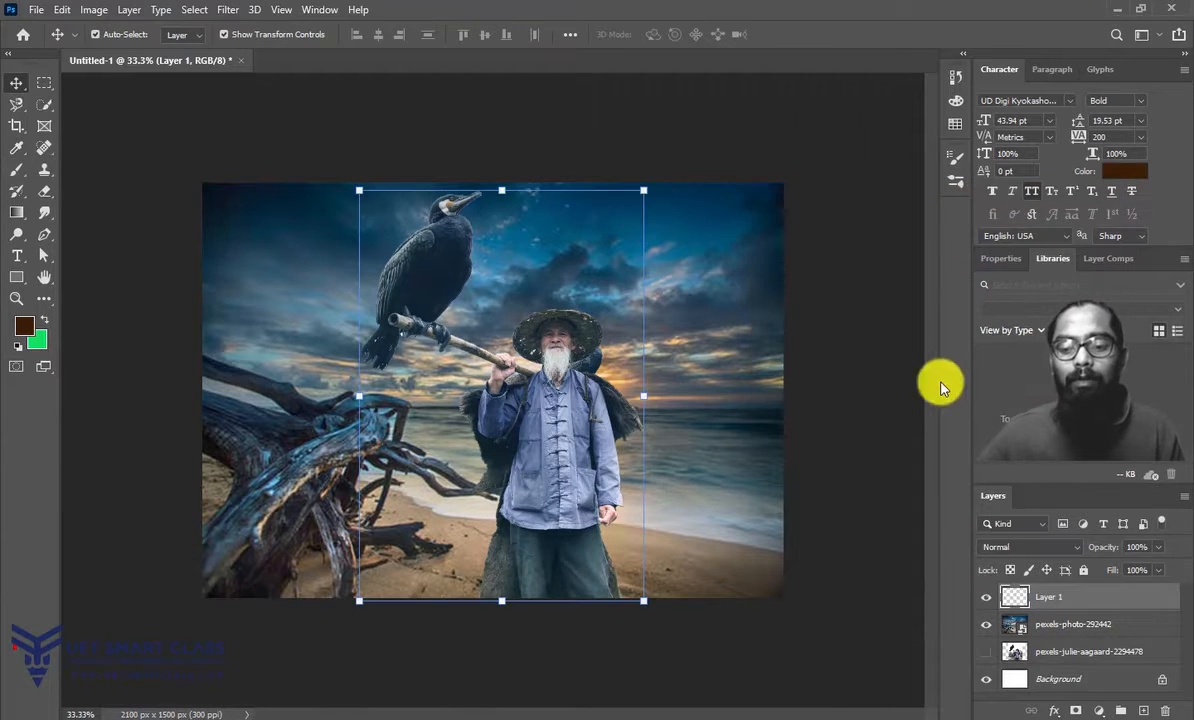
# Step: Add a new layer above the cutout and fill the whole canvas with a dark blue sampled from the sunset scene
pyautogui.click(1143, 710)
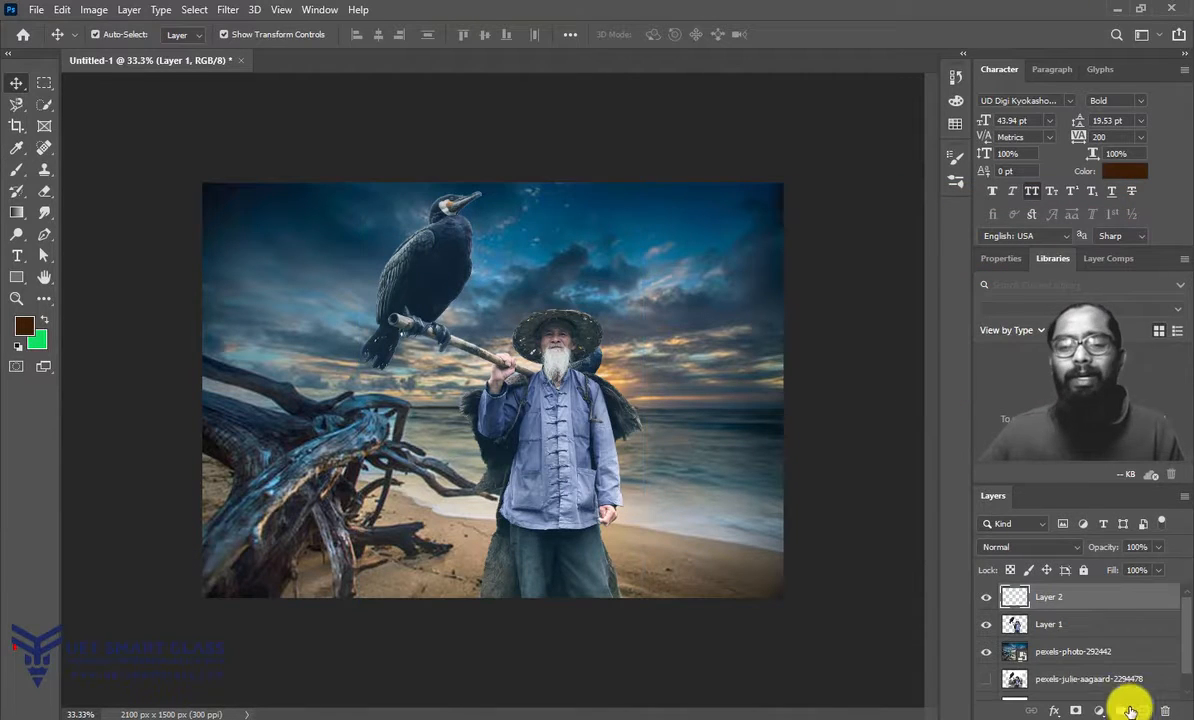
pyautogui.click(44, 82)
pyautogui.moveTo(202, 182); pyautogui.dragTo(960, 697)
pyautogui.press('i')
pyautogui.moveTo(514, 320); pyautogui.dragTo(662, 292)
pyautogui.moveTo(698, 373); pyautogui.dragTo(698, 276)
pyautogui.hotkey('alt', 'BackSpace')
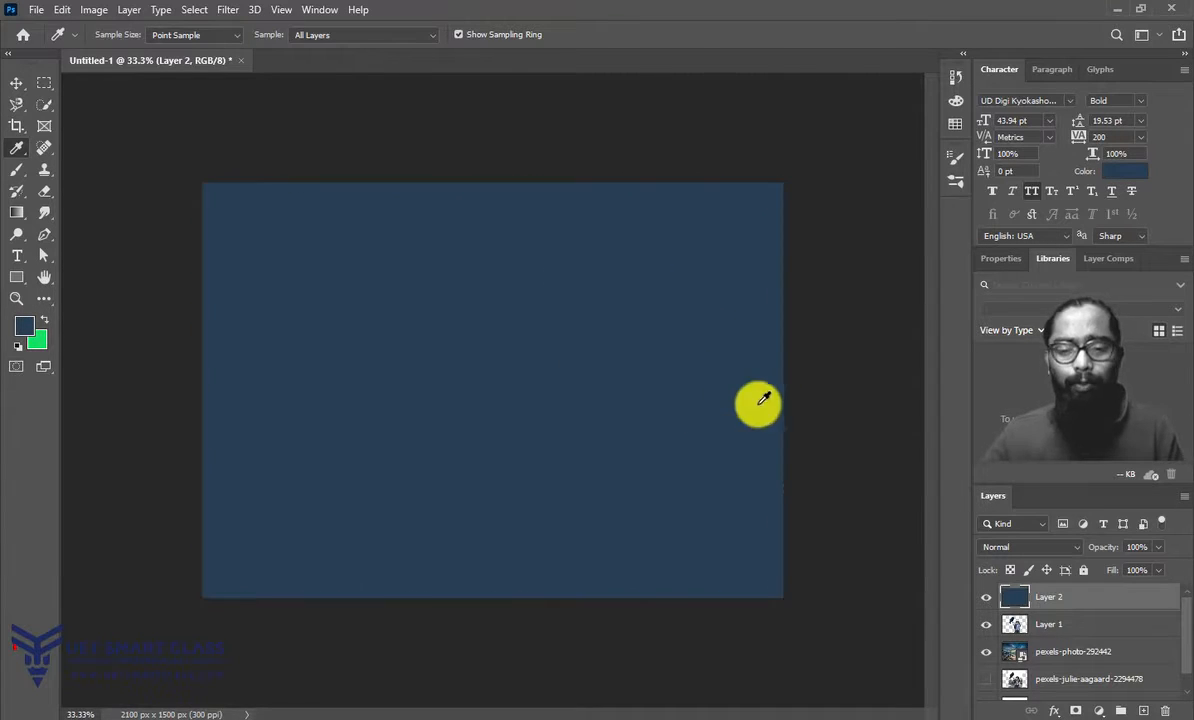
# Step: Set the dark blue fill layer's blend mode to Color Dodge and add a new empty layer above it
pyautogui.click(1028, 547)
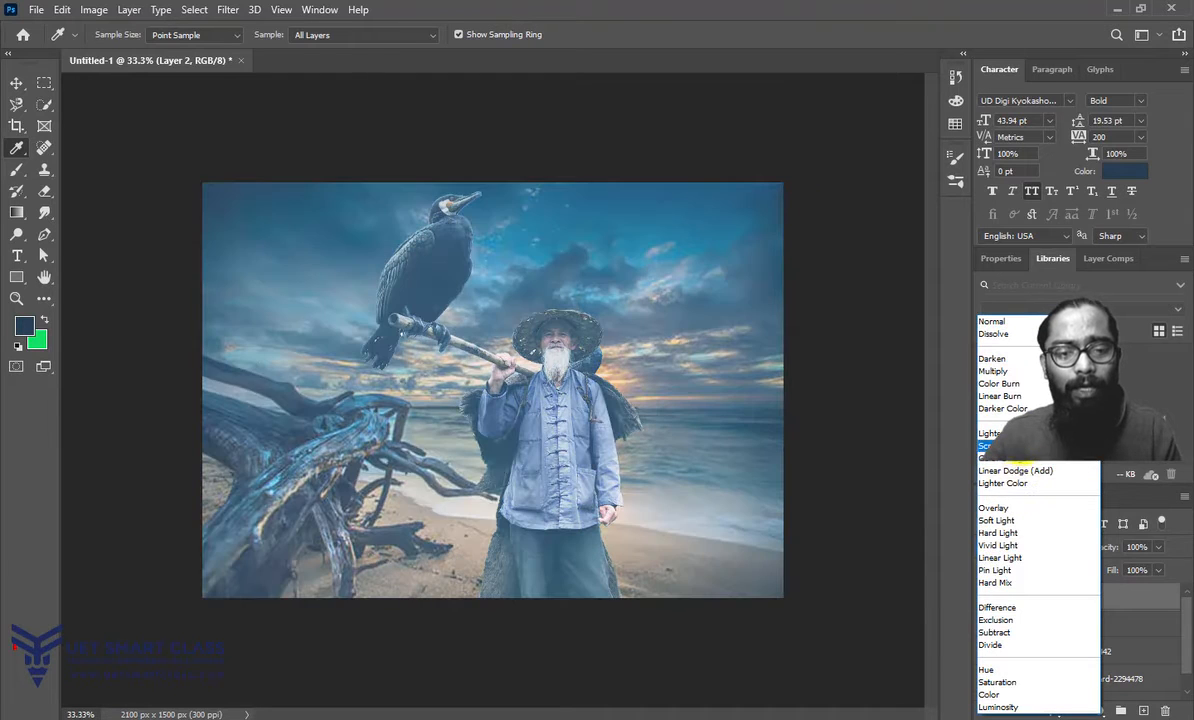
pyautogui.click(1022, 459)
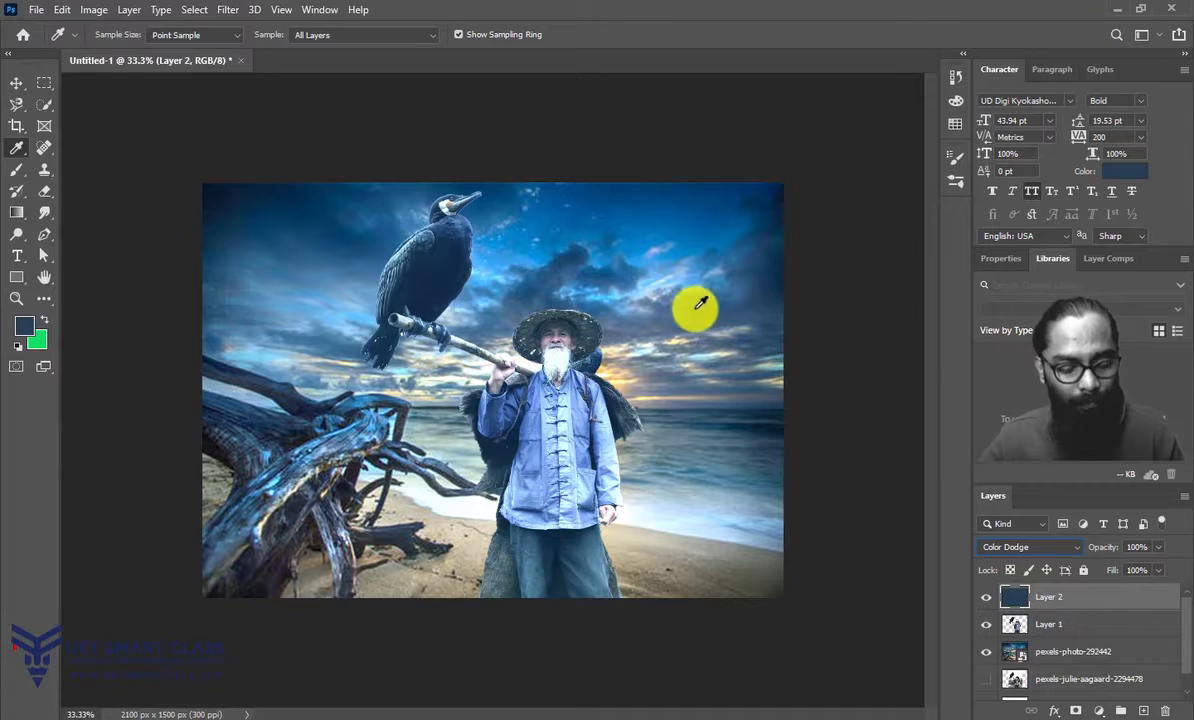
pyautogui.click(1063, 626)
pyautogui.click(1076, 594)
pyautogui.click(1143, 711)
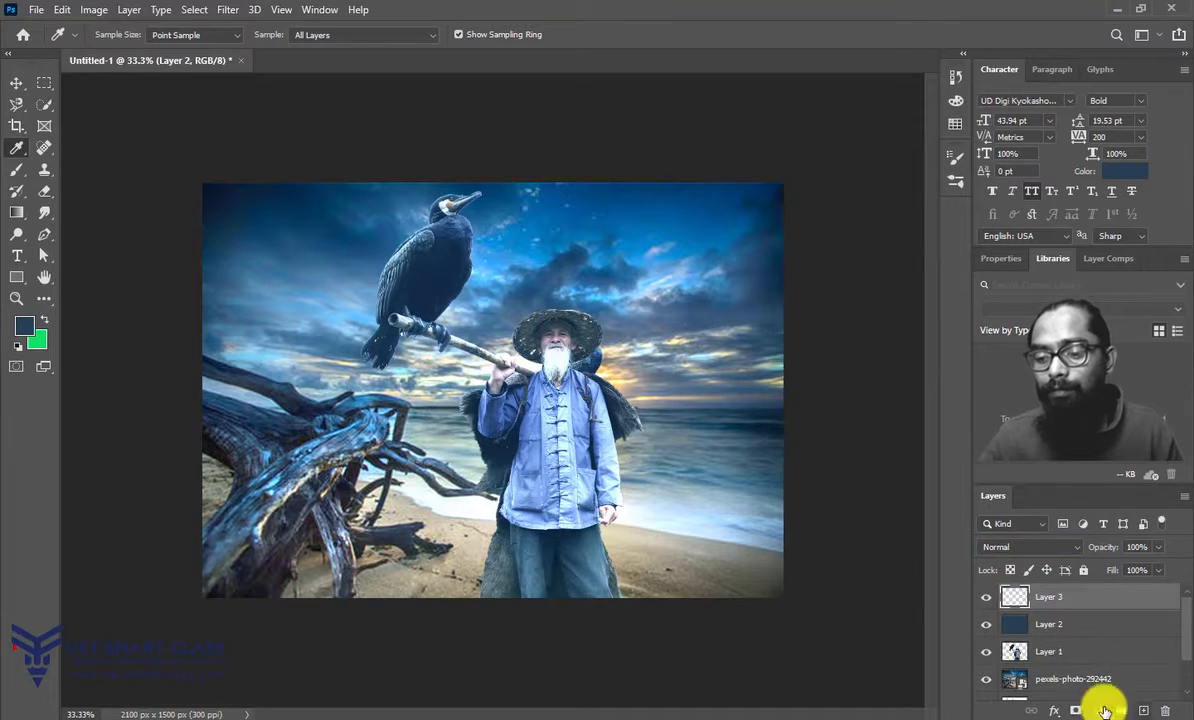
# Step: Switch to the Brush tool and set the foreground colour to white (ffffff)
pyautogui.click(16, 172)
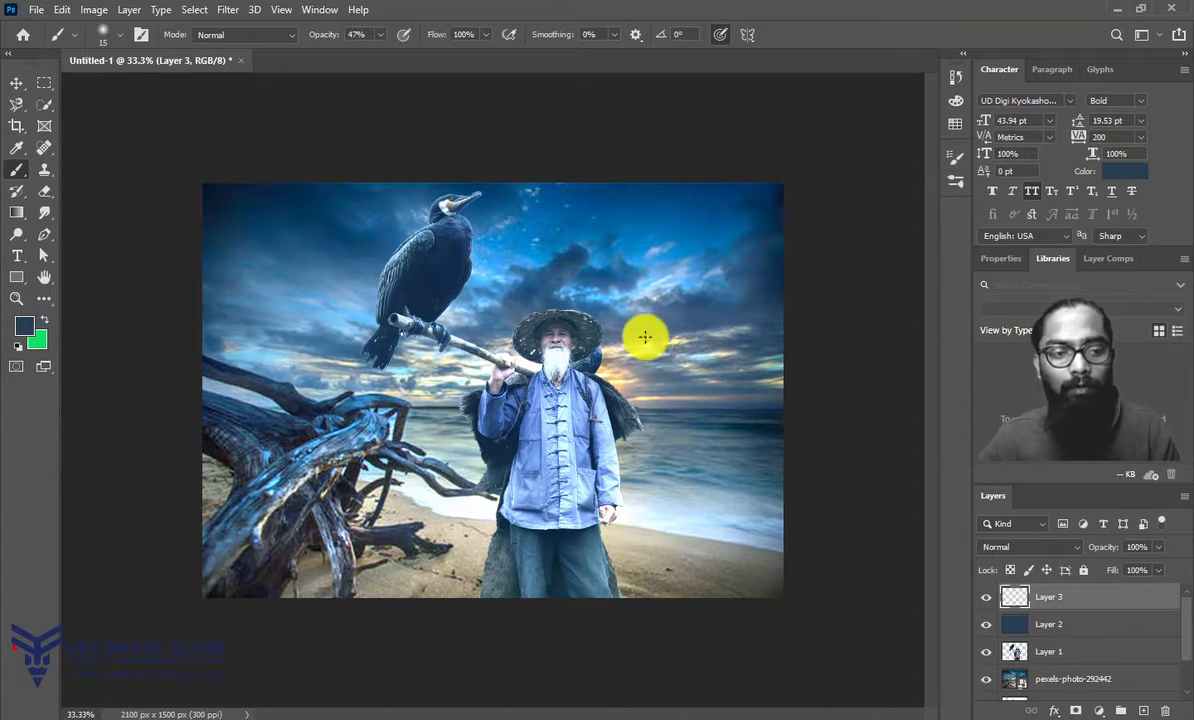
pyautogui.click(44, 320)
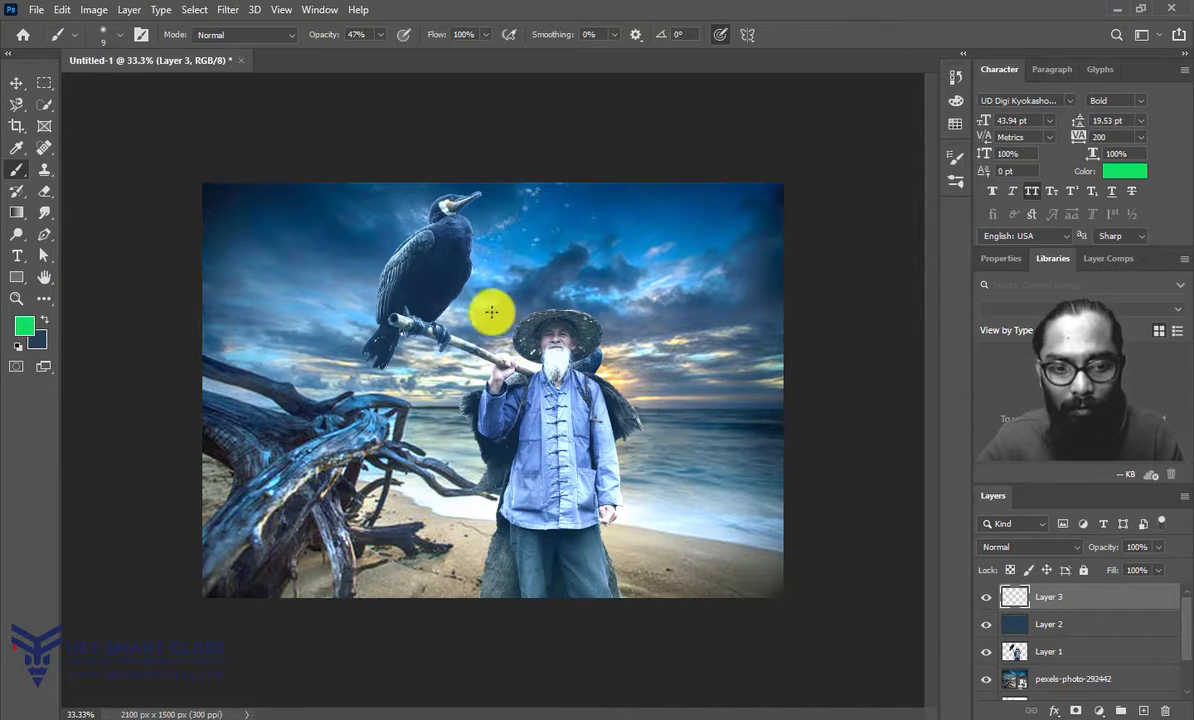
pyautogui.click(24, 326)
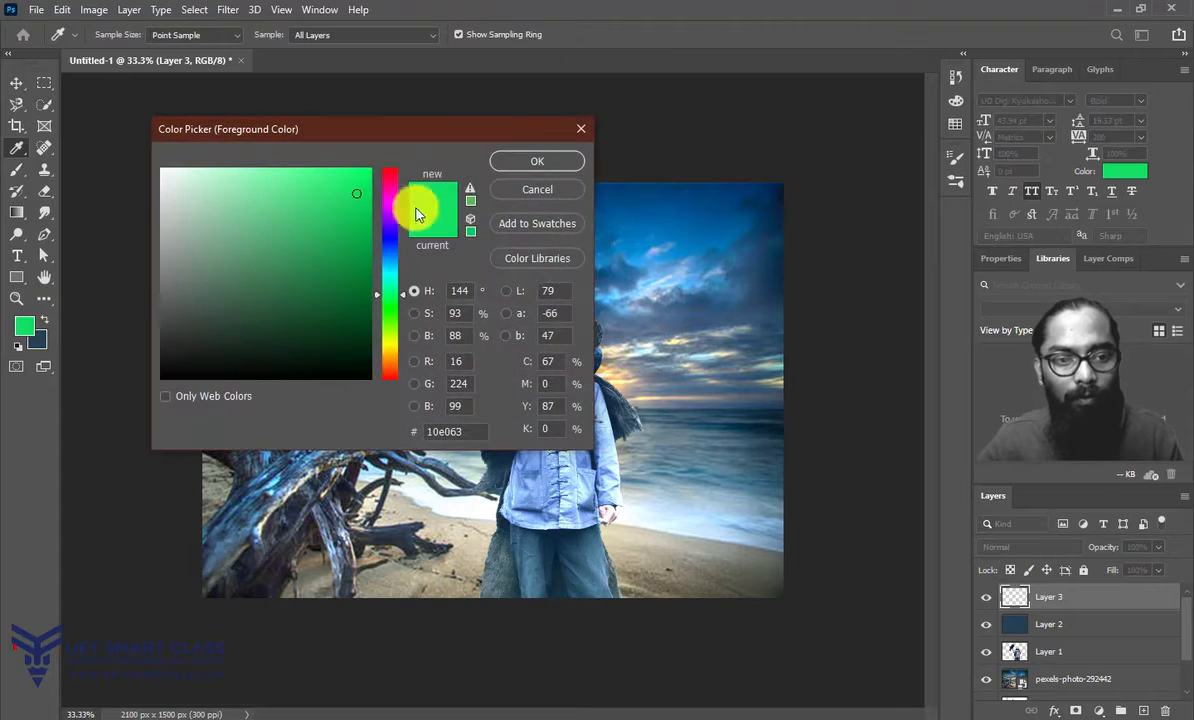
pyautogui.moveTo(388, 194); pyautogui.dragTo(145, 165)
pyautogui.moveTo(227, 187); pyautogui.dragTo(147, 145)
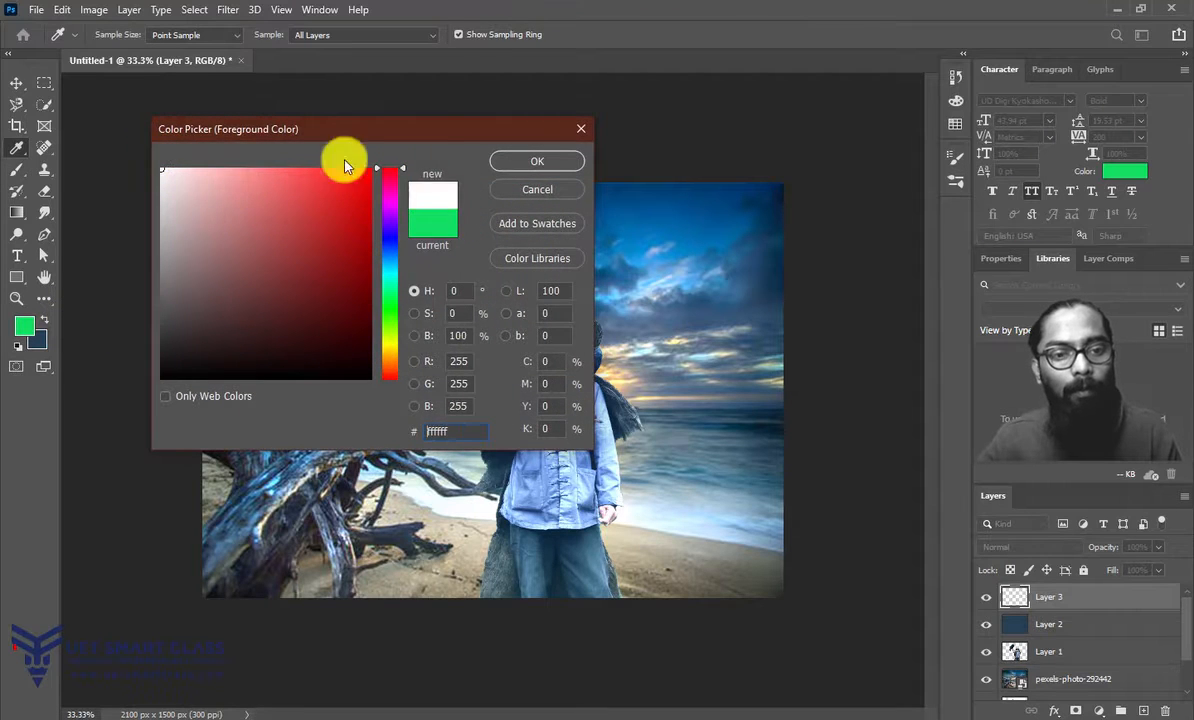
pyautogui.click(537, 161)
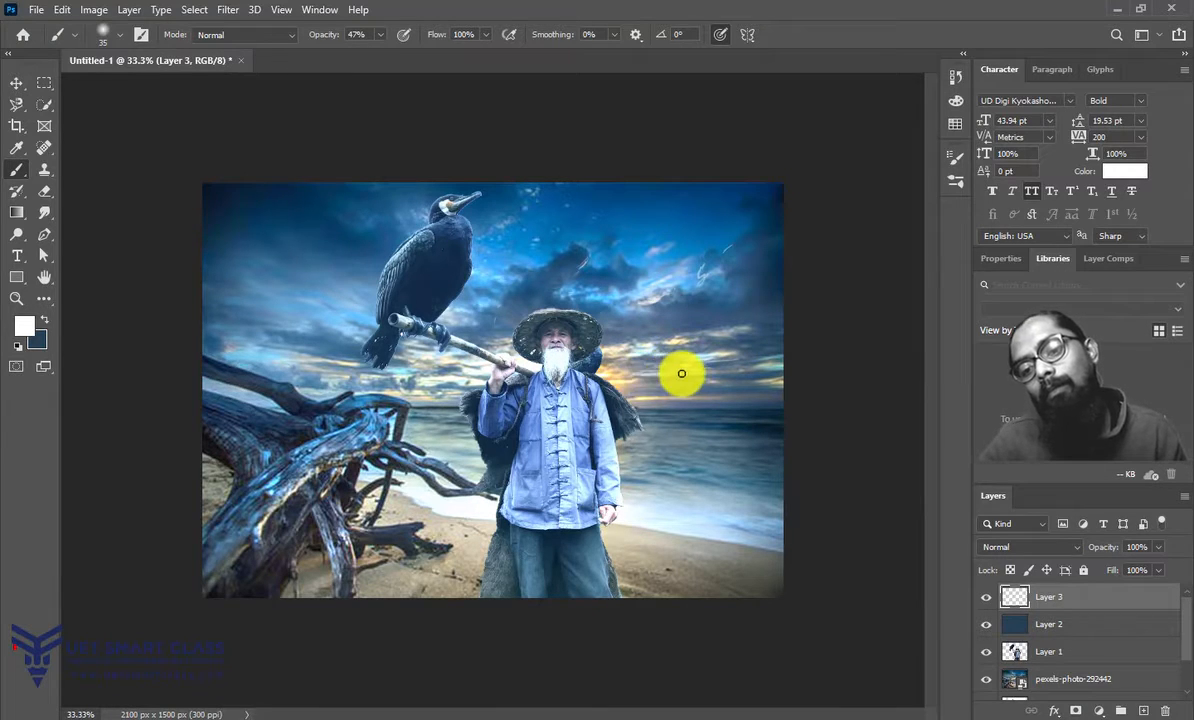
# Step: Delete Layer 3, the uppermost layer holding the thin brush strokes over the sky
pyautogui.click(987, 598)
pyautogui.press('Delete')
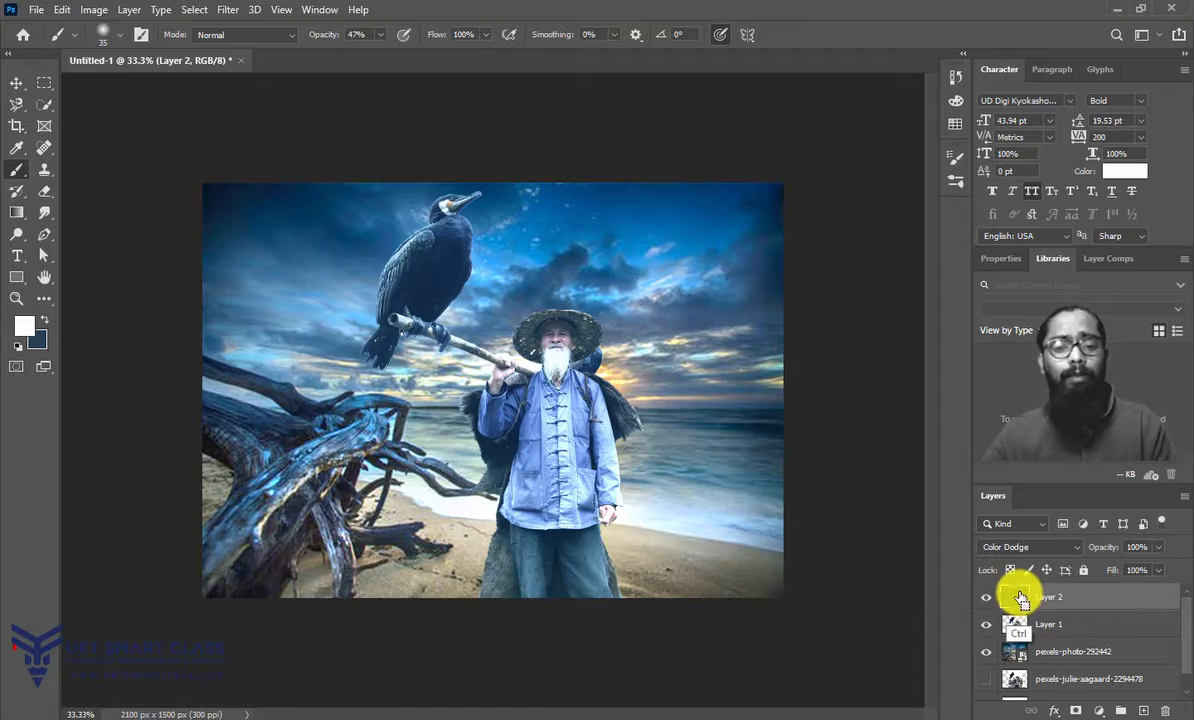
pyautogui.hotkey('ctrl', '-')
pyautogui.hotkey('ctrl', '+')
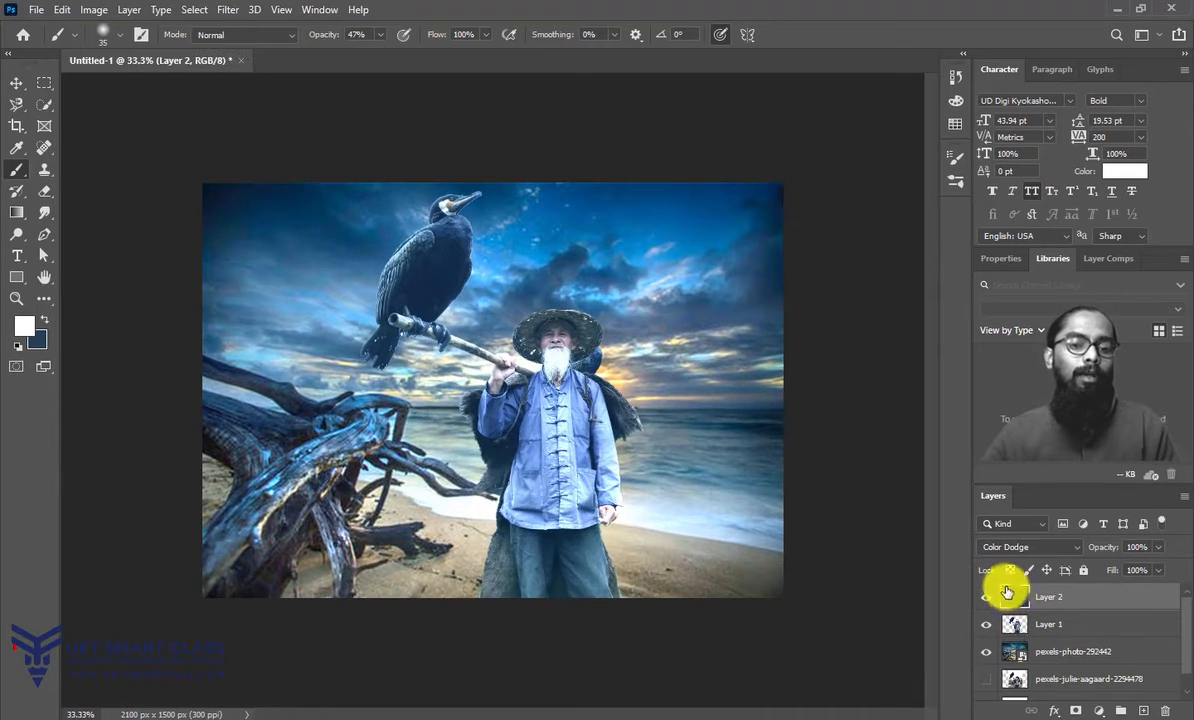
# Step: Show the original fisherman photo layer, bring it to the top of the layer stack, and shift it toward the canvas's right edge
pyautogui.click(1041, 684)
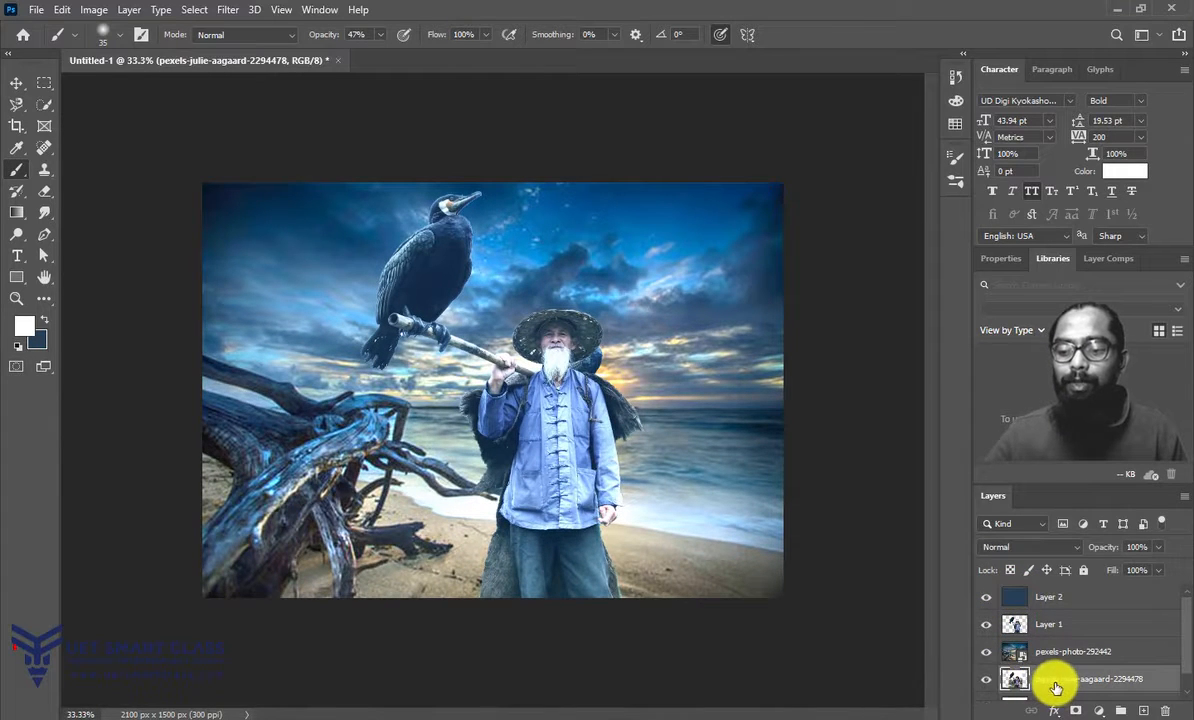
pyautogui.moveTo(1058, 685); pyautogui.dragTo(1050, 621)
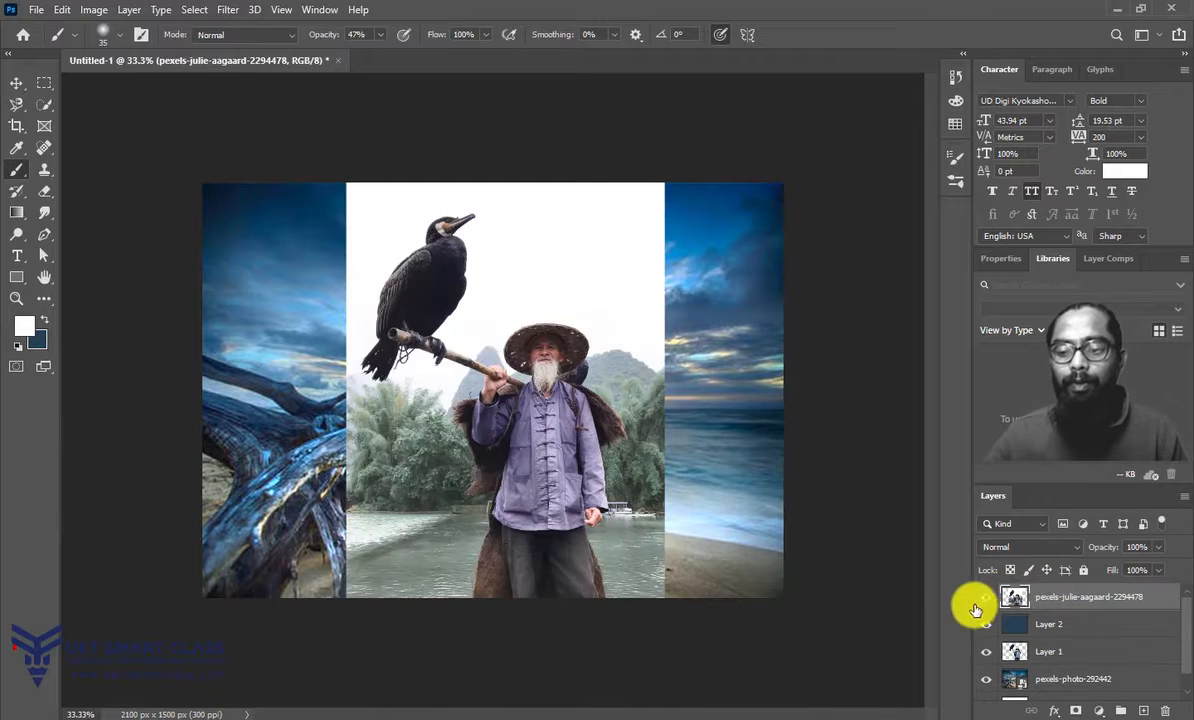
pyautogui.click(17, 84)
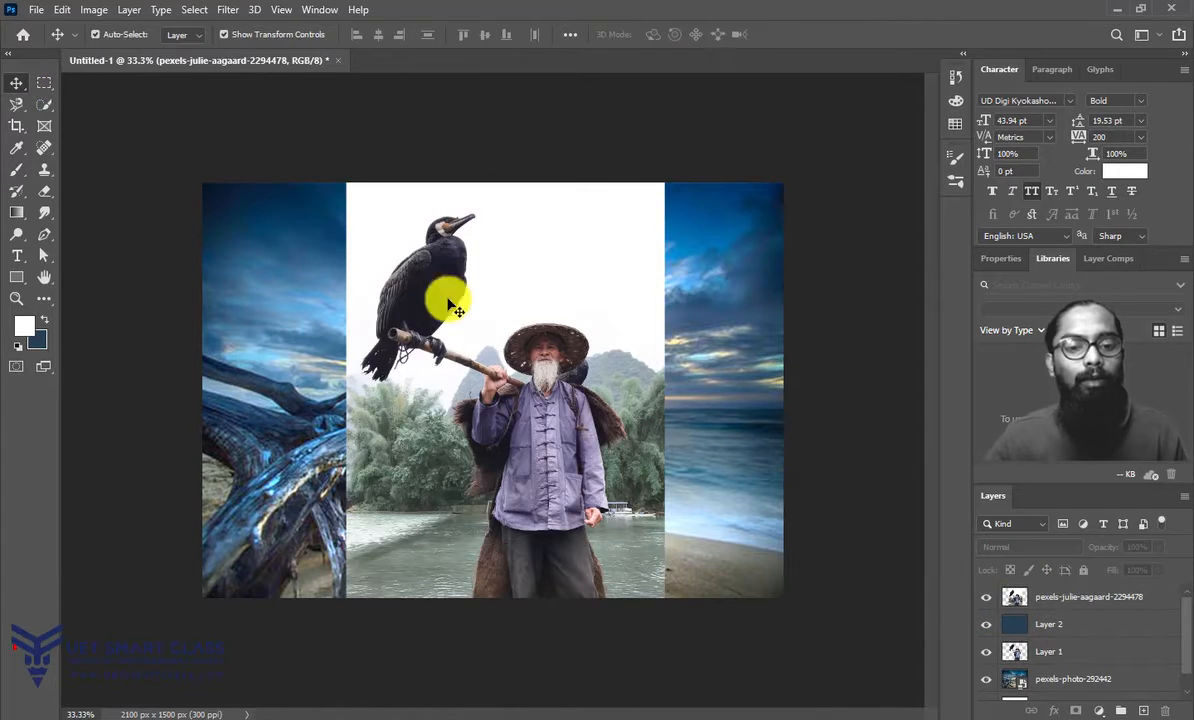
pyautogui.moveTo(448, 288); pyautogui.dragTo(778, 327)
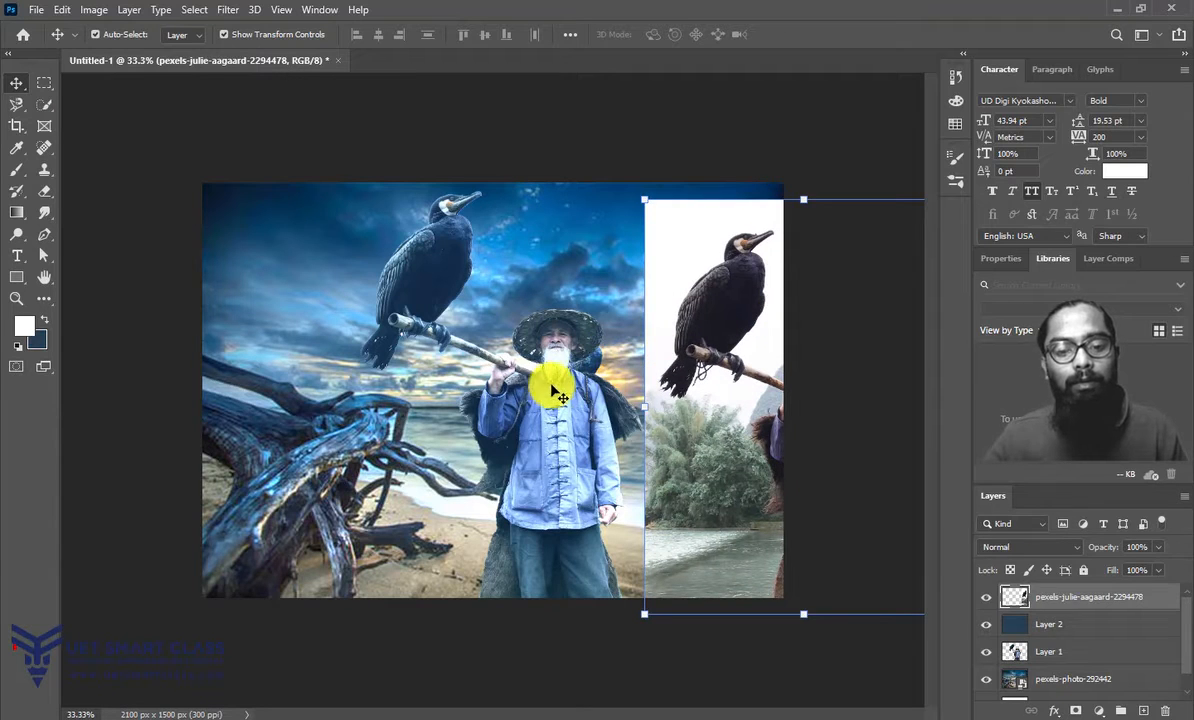
# Step: Scale the original fisherman photo to 45.75% and align it with the canvas's upper-right corner
pyautogui.click(1070, 630)
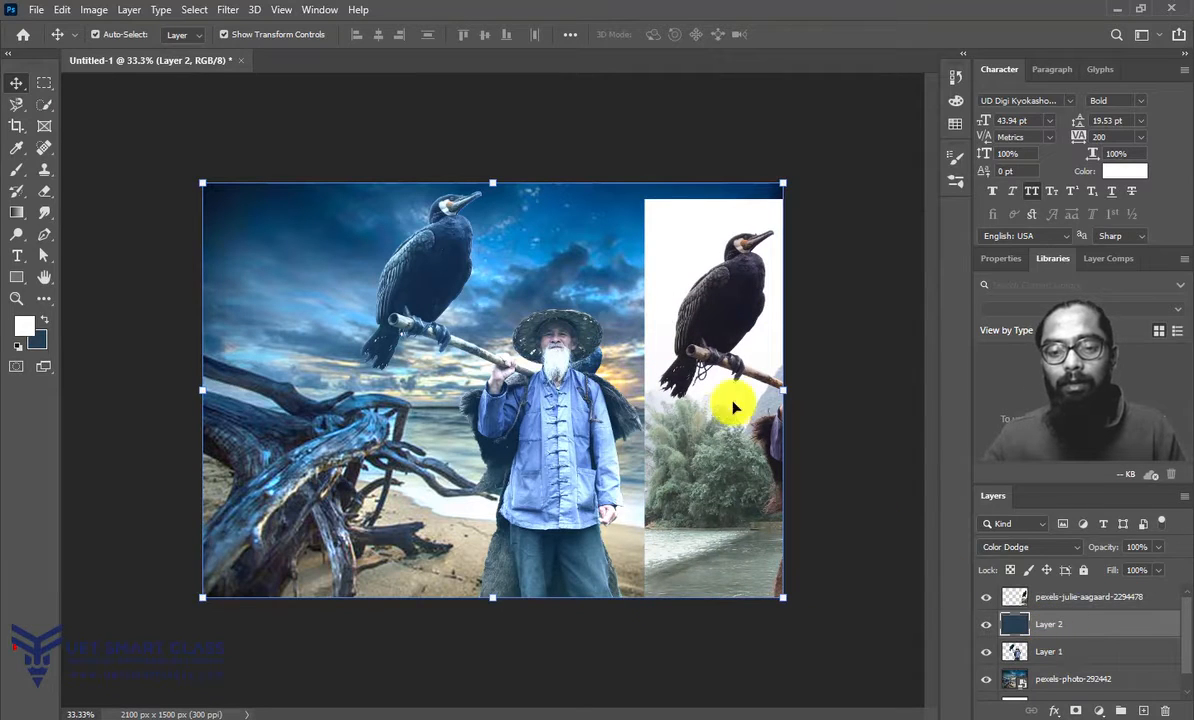
pyautogui.click(706, 302)
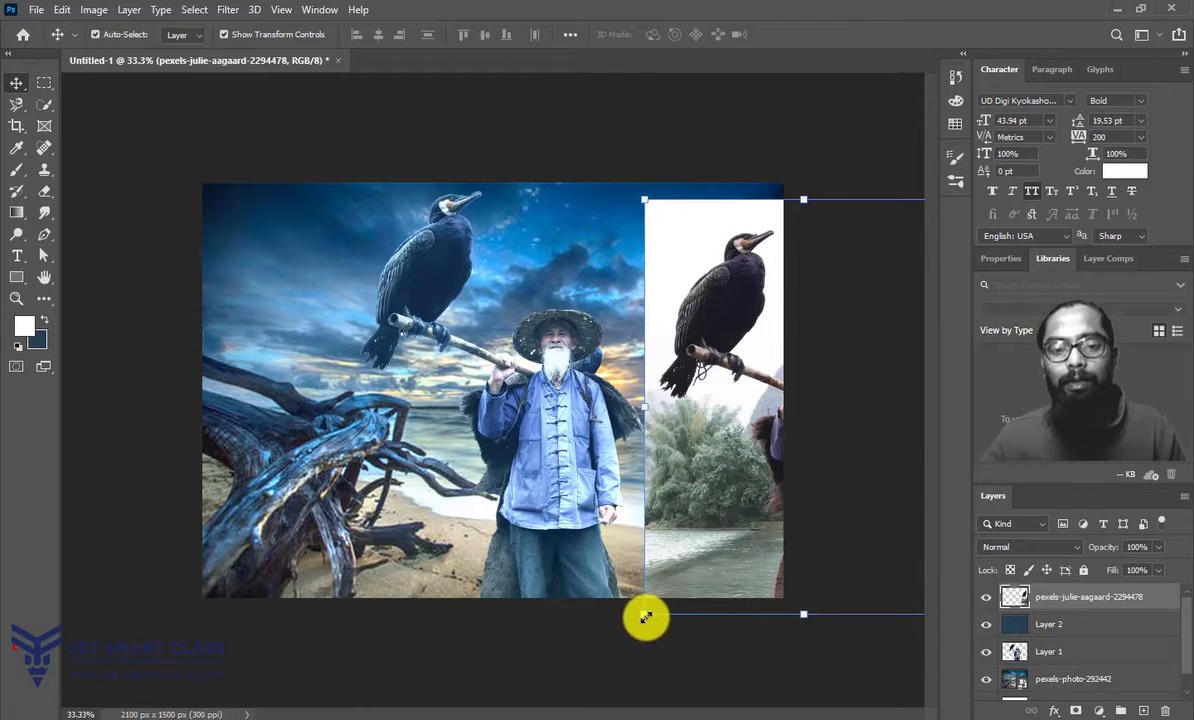
pyautogui.moveTo(645, 614); pyautogui.dragTo(754, 477)
pyautogui.moveTo(762, 400); pyautogui.dragTo(586, 440)
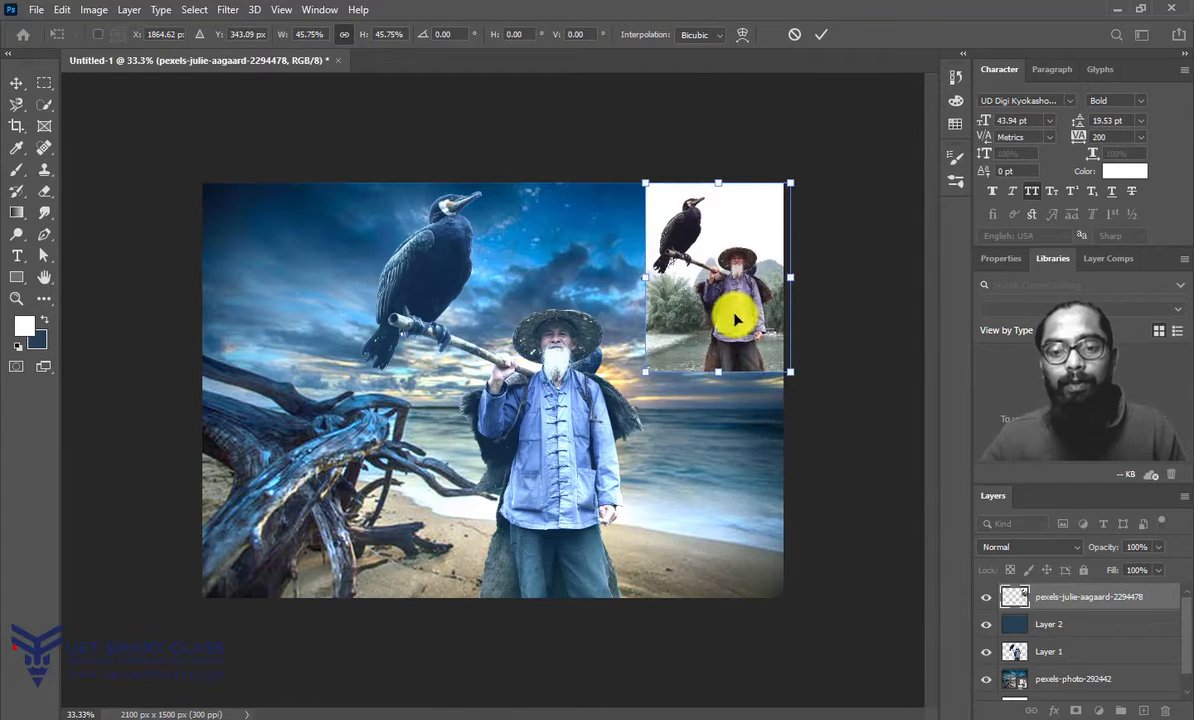
pyautogui.moveTo(713, 337); pyautogui.dragTo(733, 317)
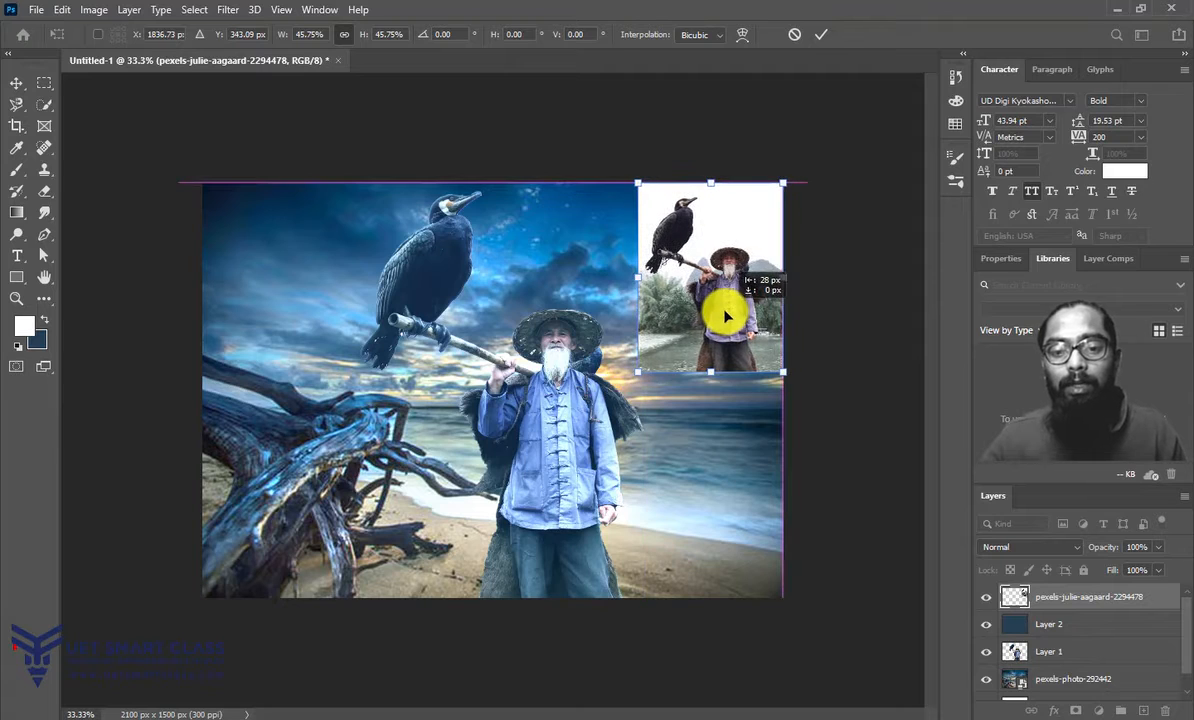
pyautogui.click(820, 34)
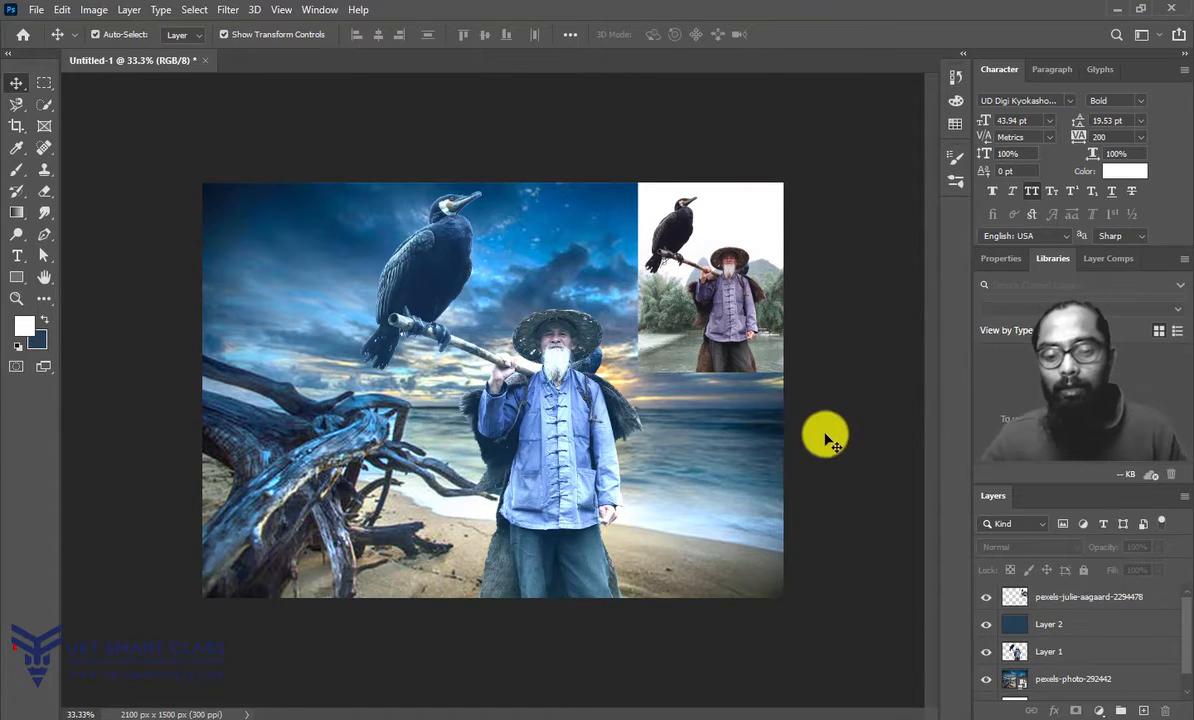
# Step: Inspect the man's cut-out edges up close, from the straw hat down to the hand and trousers
pyautogui.hotkey('ctrl', '+')
pyautogui.hotkey('ctrl', '+')
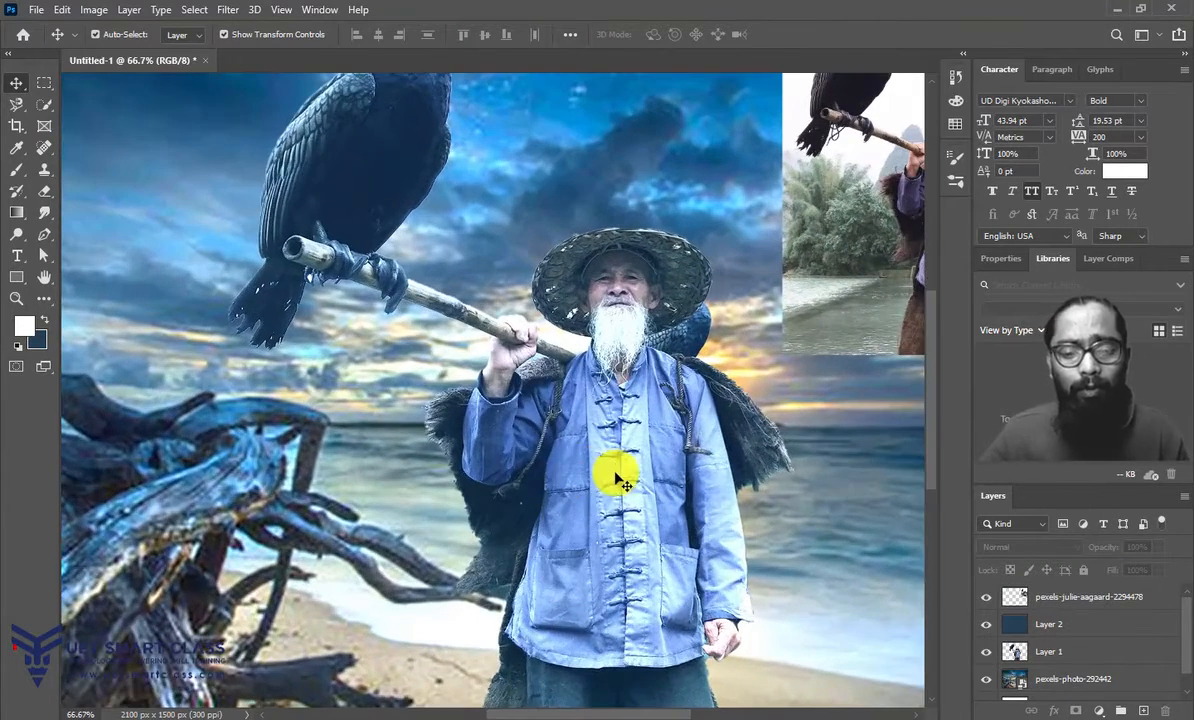
pyautogui.hotkey('ctrl', '+')
pyautogui.hotkey('ctrl', '+')
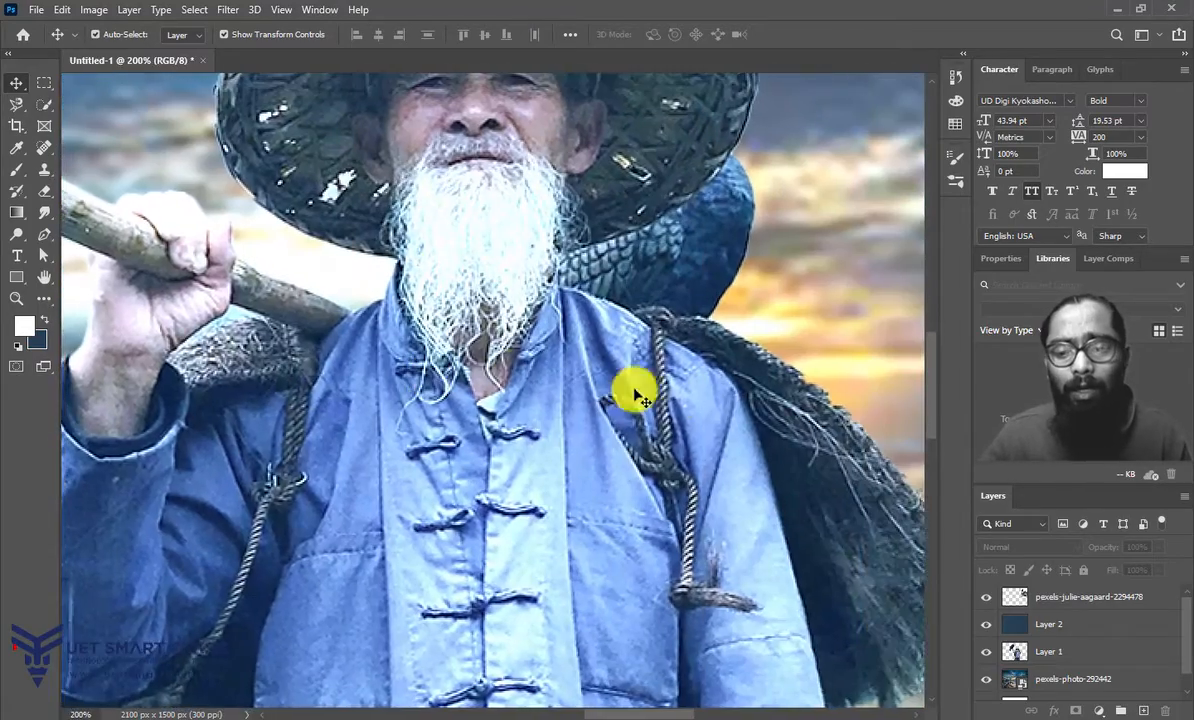
pyautogui.moveTo(637, 395); pyautogui.dragTo(453, 506)
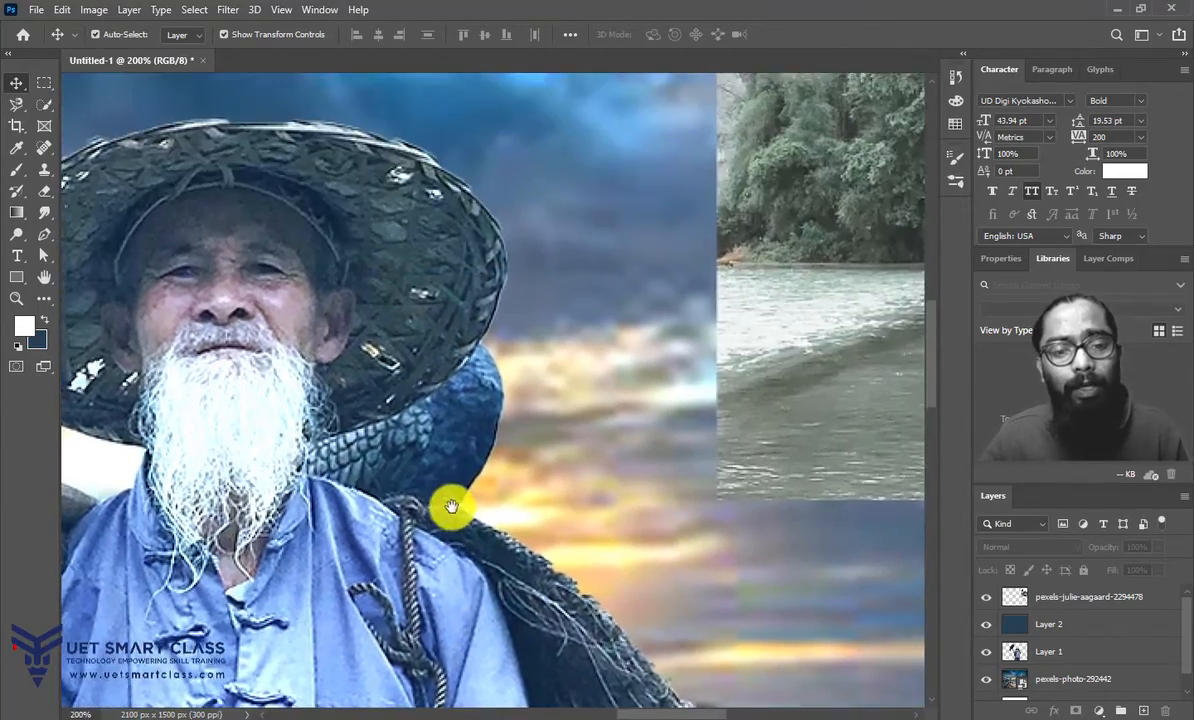
pyautogui.moveTo(477, 388); pyautogui.dragTo(258, 591)
pyautogui.moveTo(675, 375); pyautogui.dragTo(389, 565)
pyautogui.moveTo(470, 438); pyautogui.dragTo(426, 522)
pyautogui.moveTo(464, 362); pyautogui.dragTo(468, 505)
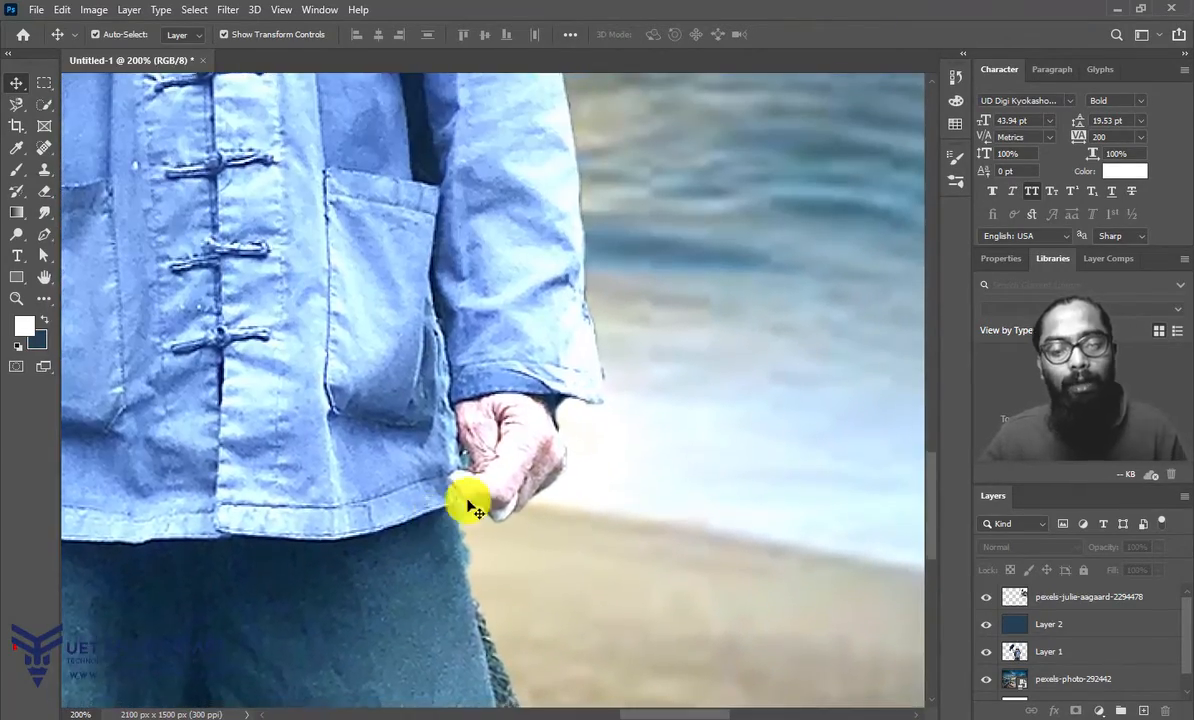
pyautogui.scroll(-4, 550, 478)
pyautogui.scroll(5, 544, 490)
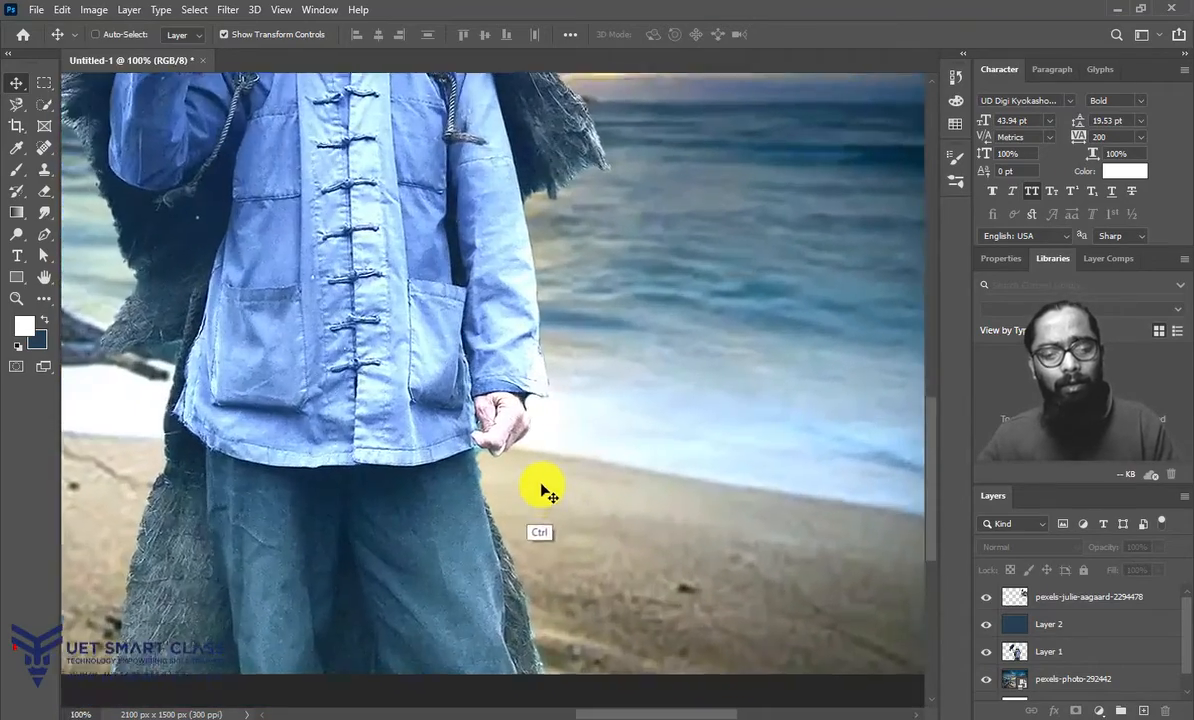
pyautogui.scroll(1, 533, 525)
pyautogui.scroll(-3, 488, 426)
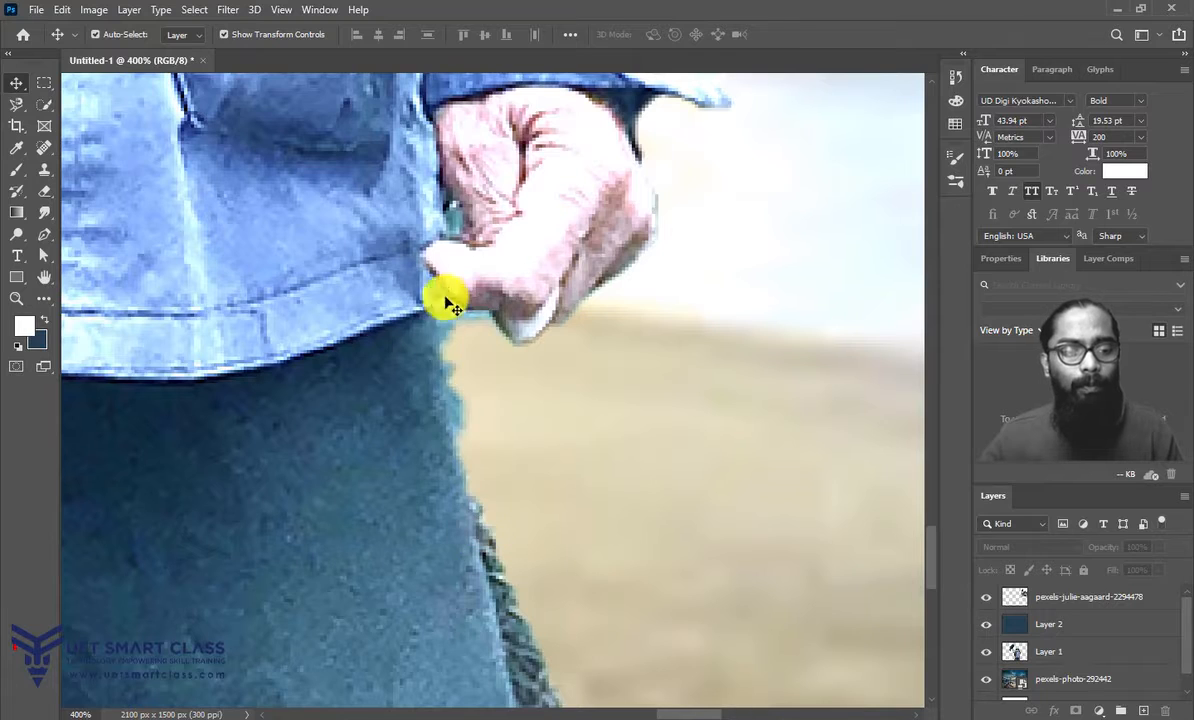
# Step: Erase the leftover fringe beside the trousers and under the hand on Layer 1, using a small eraser of 3 to 5 px
pyautogui.click(44, 189)
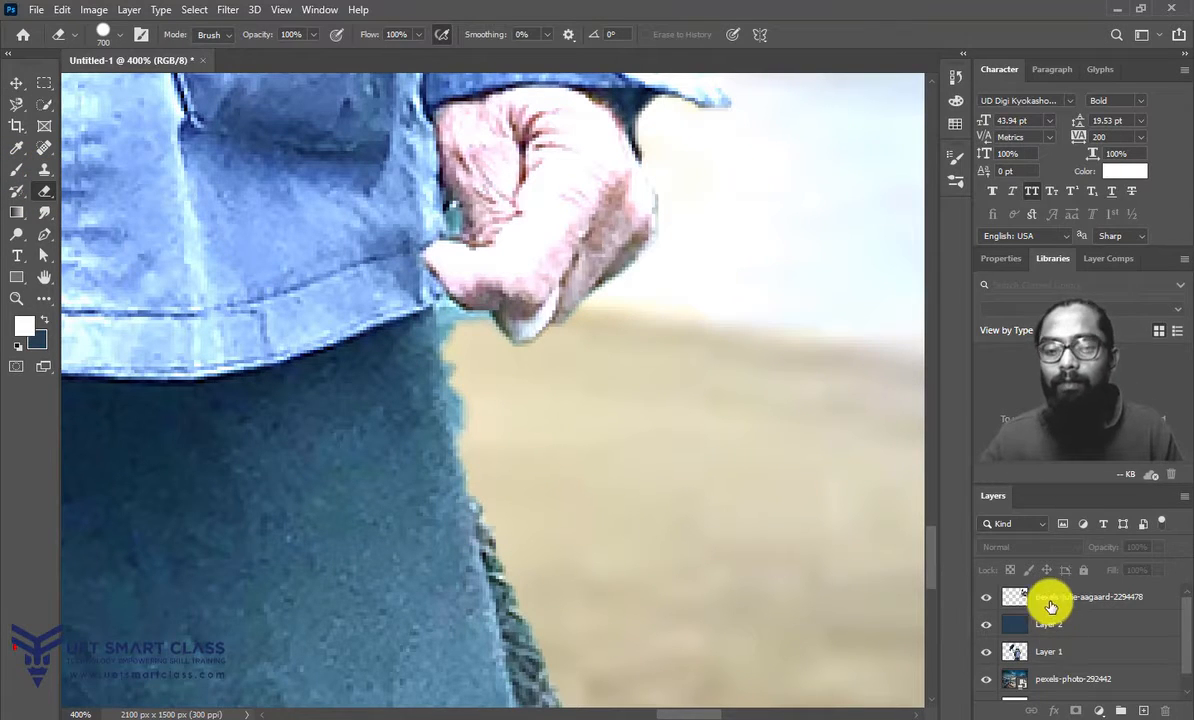
pyautogui.click(1053, 603)
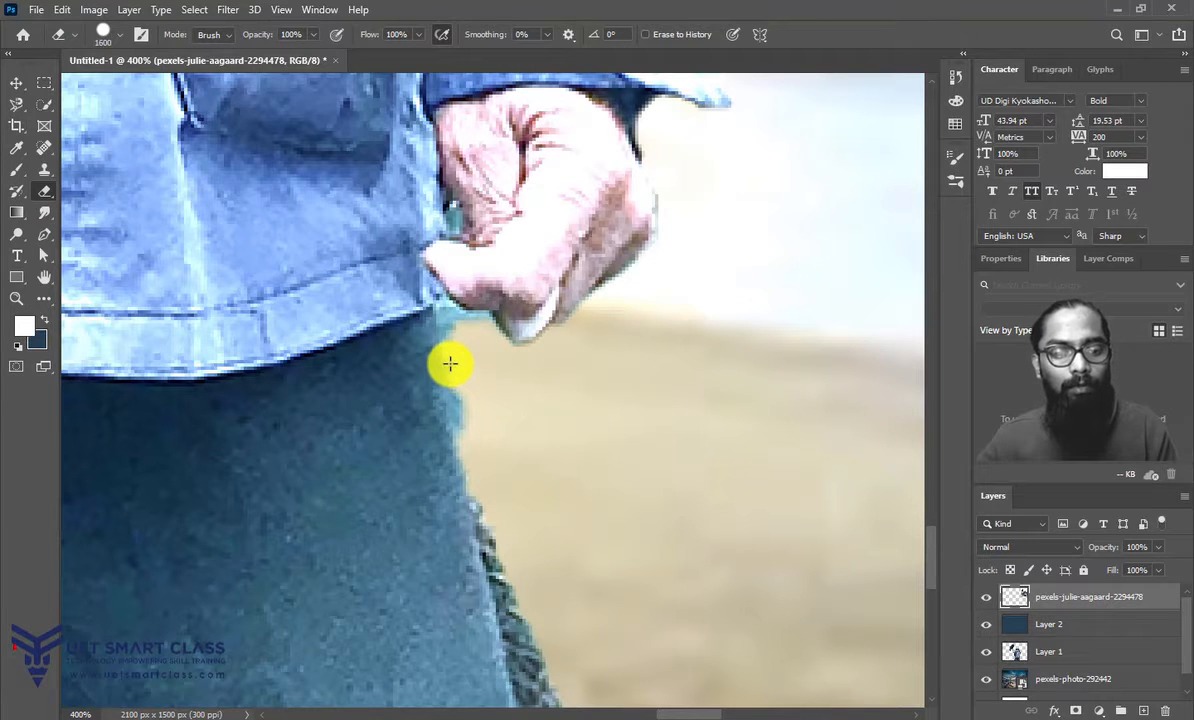
pyautogui.press('[')
pyautogui.press('[')
pyautogui.press('[')
pyautogui.press('[')
pyautogui.press('[')
pyautogui.press('[')
pyautogui.press('[')
pyautogui.press('[')
pyautogui.press('[')
pyautogui.press('[')
pyautogui.press('[')
pyautogui.press('[')
pyautogui.press('[')
pyautogui.press('[')
pyautogui.press('[')
pyautogui.press('[')
pyautogui.press('[')
pyautogui.press('[')
pyautogui.press('[')
pyautogui.press('[')
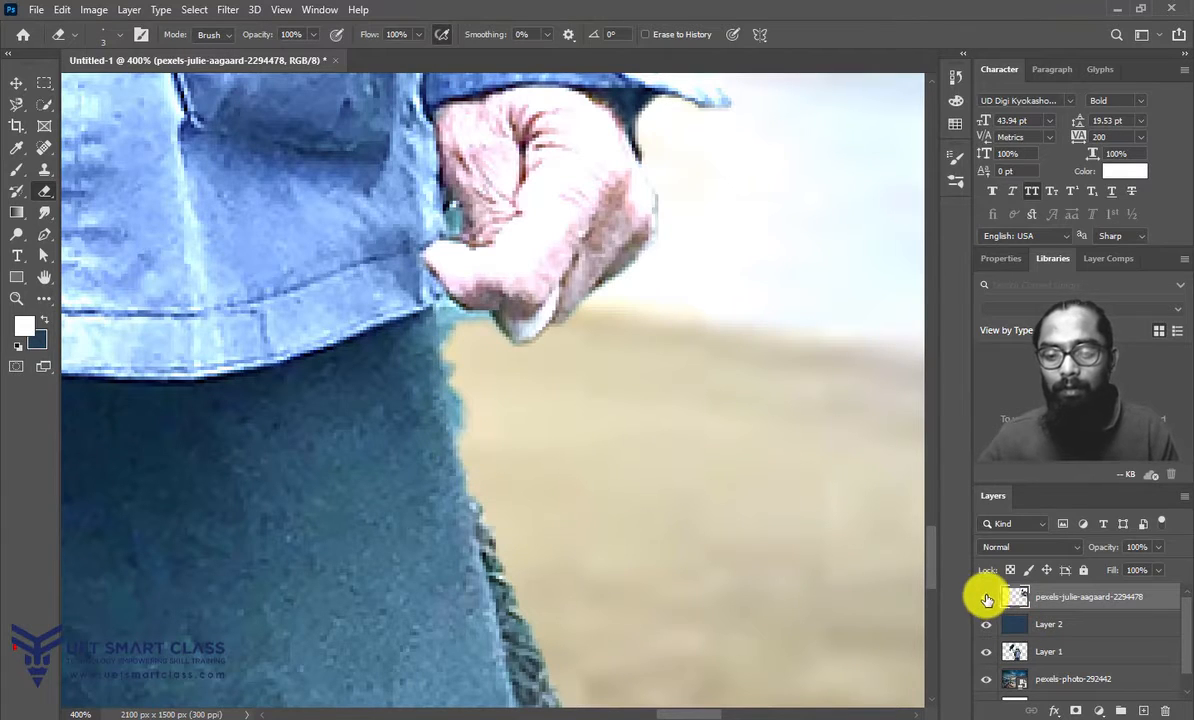
pyautogui.click(986, 600)
pyautogui.click(985, 600)
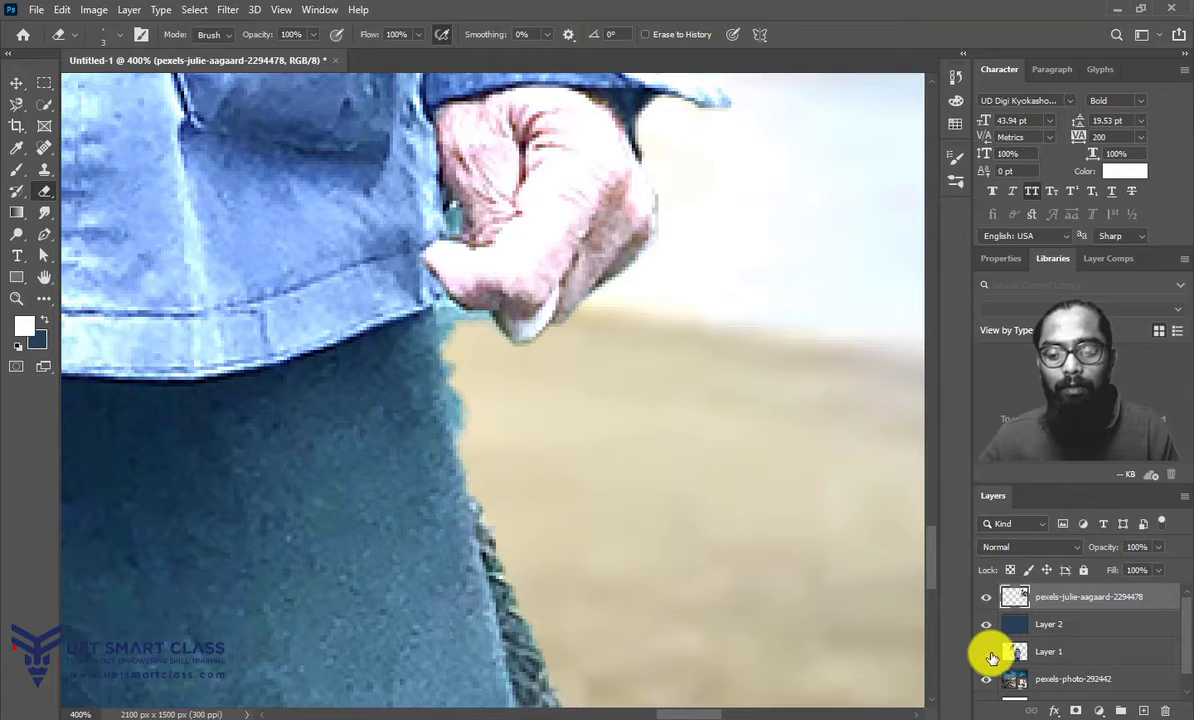
pyautogui.click(988, 650)
pyautogui.click(988, 651)
pyautogui.click(1011, 658)
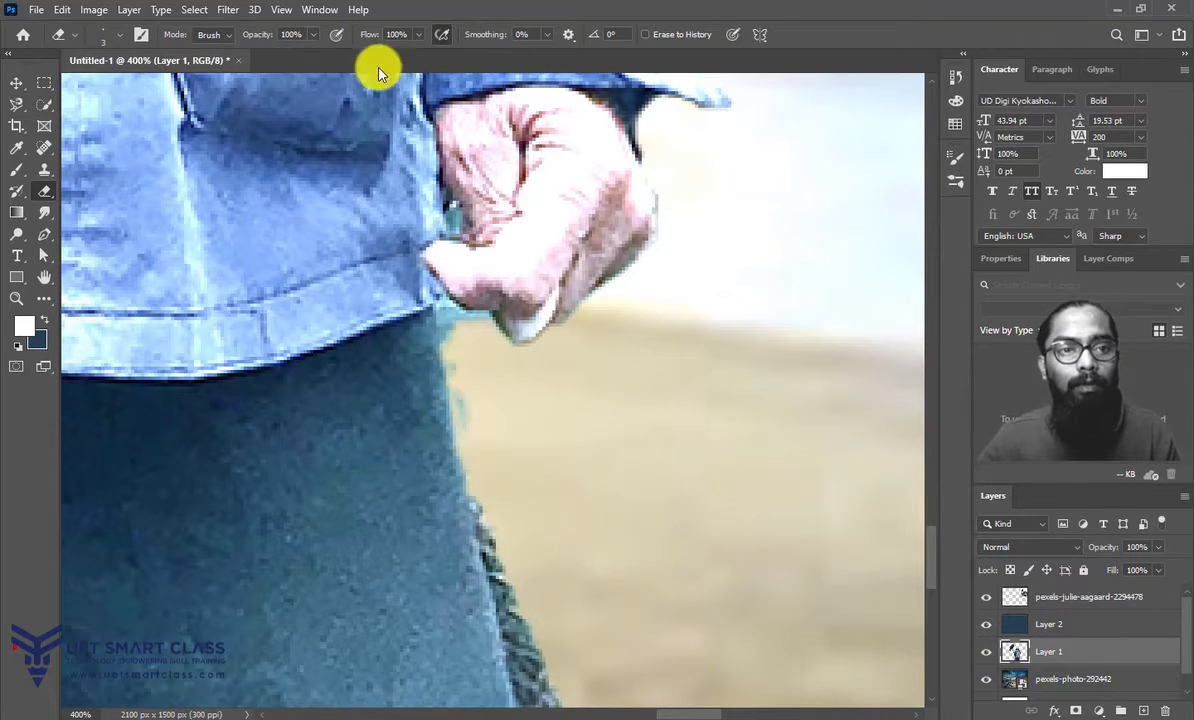
pyautogui.press(']')
pyautogui.press(']')
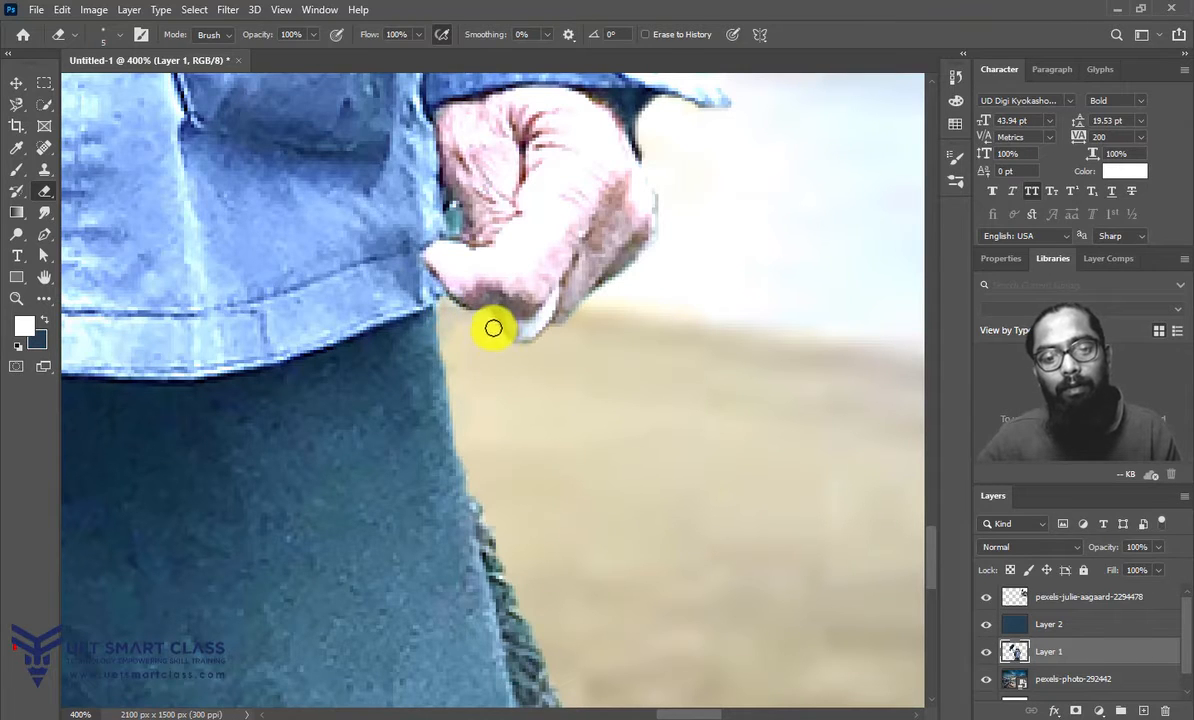
# Step: View the whole canvas to compare the finished composite with the original photo in the corner
pyautogui.hotkey('ctrl', '-')
pyautogui.hotkey('ctrl', '-')
pyautogui.hotkey('ctrl', '-')
pyautogui.hotkey('ctrl', '-')
pyautogui.hotkey('ctrl', '-')
pyautogui.hotkey('ctrl', '-')
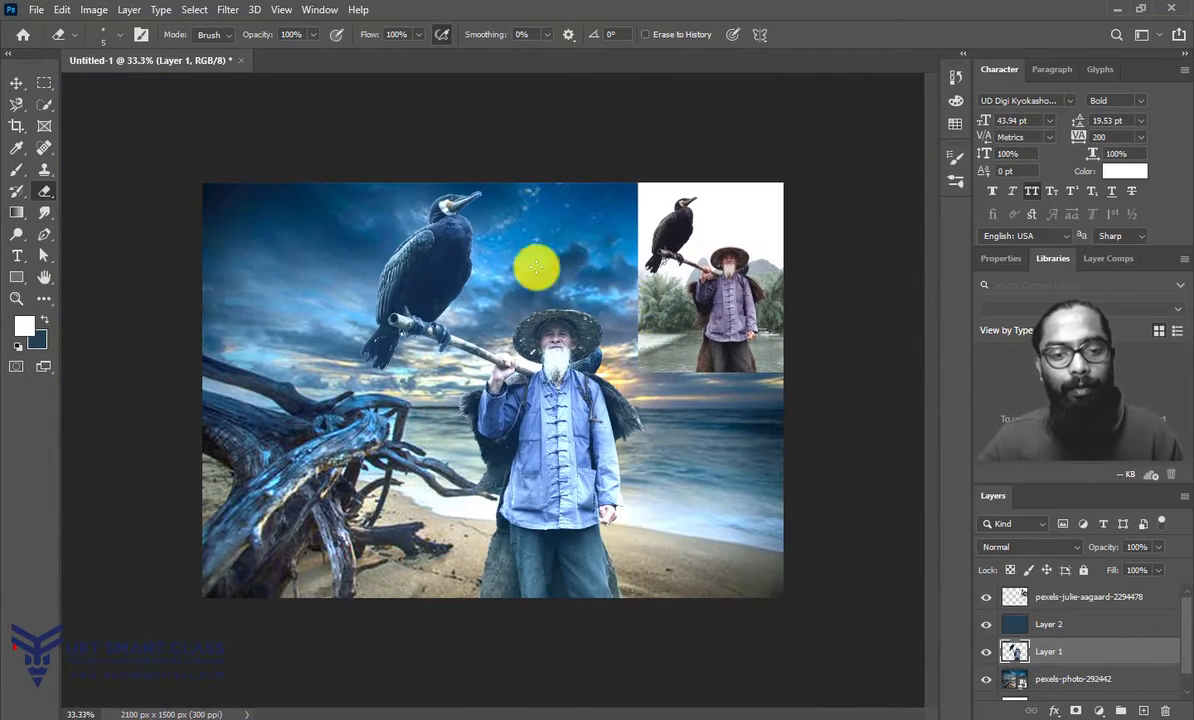
pyautogui.click(16, 83)
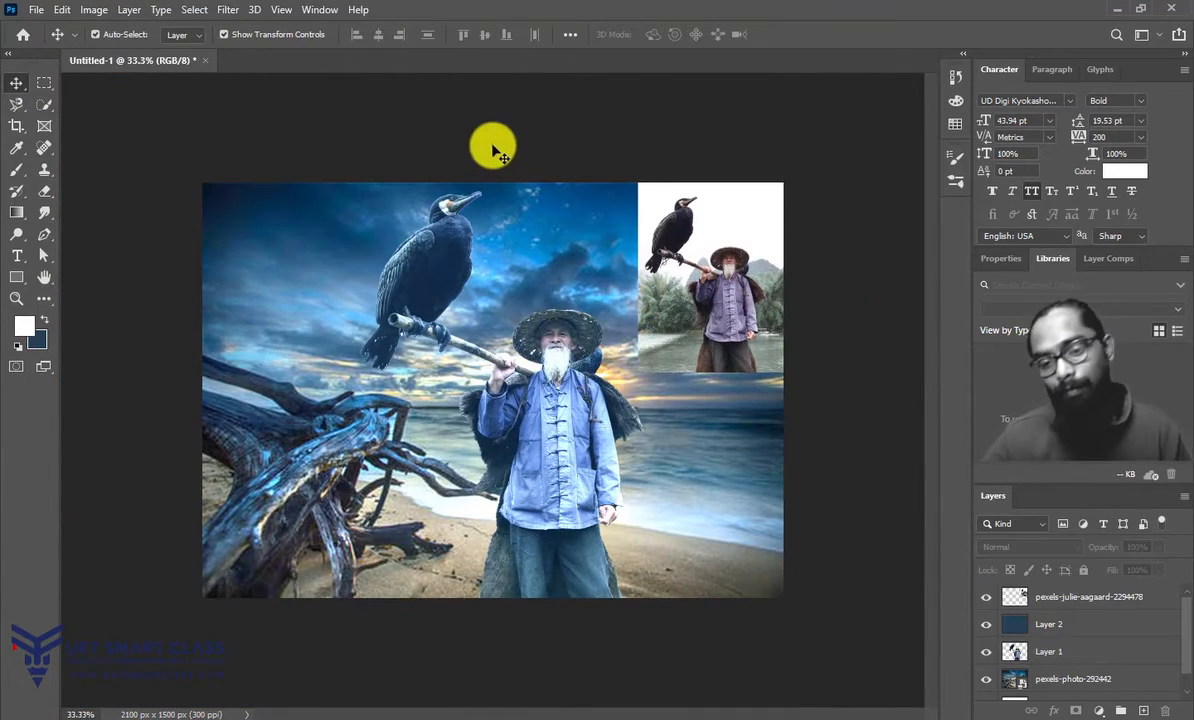
pyautogui.click(297, 145)
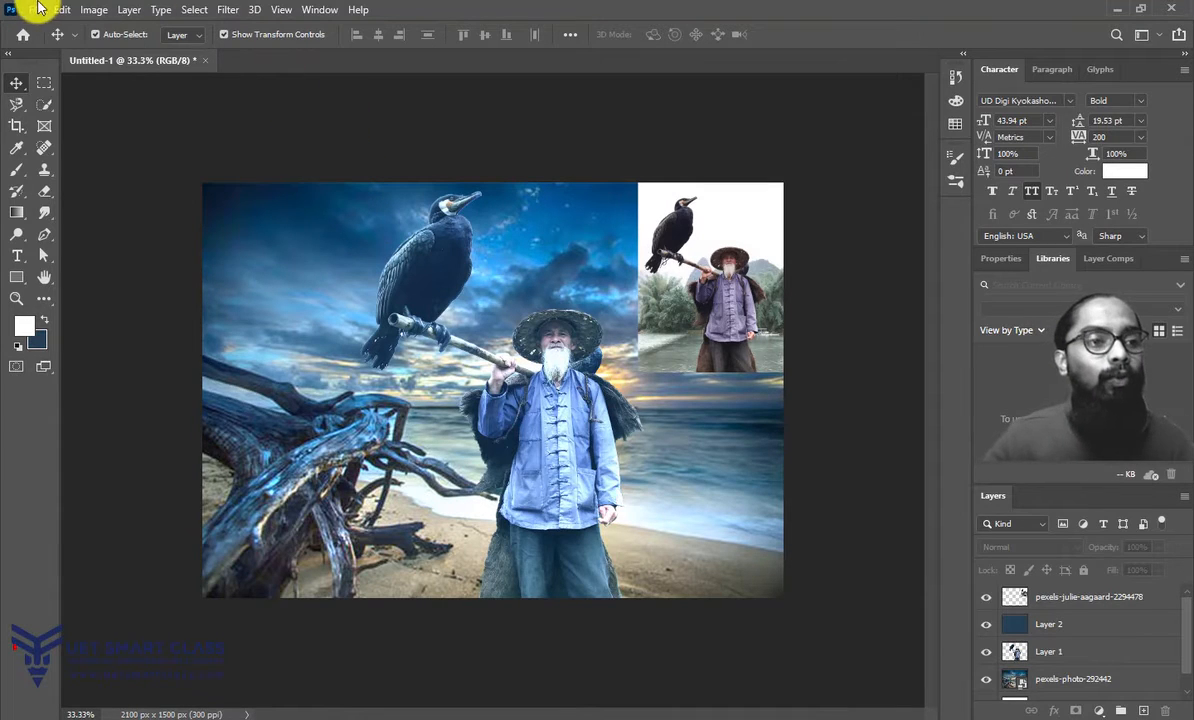
# Step: Start saving the document on the computer with New folder on Local Disk (D:) as the destination
pyautogui.click(36, 9)
pyautogui.click(80, 211)
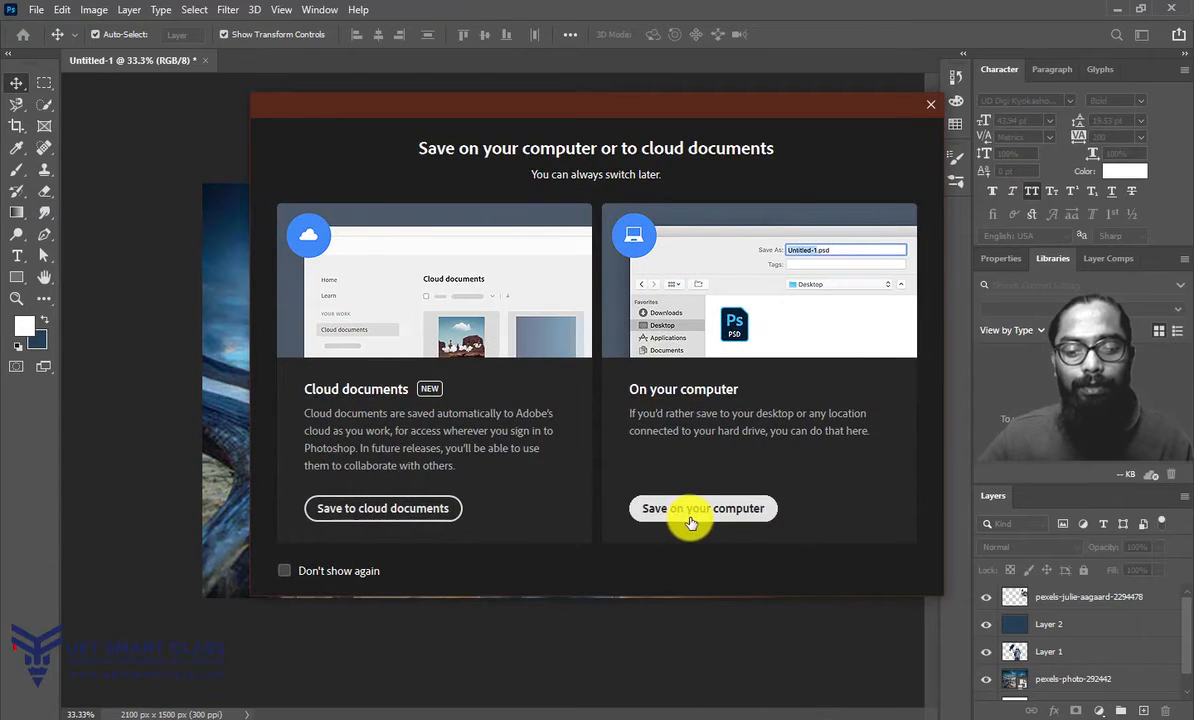
pyautogui.click(693, 510)
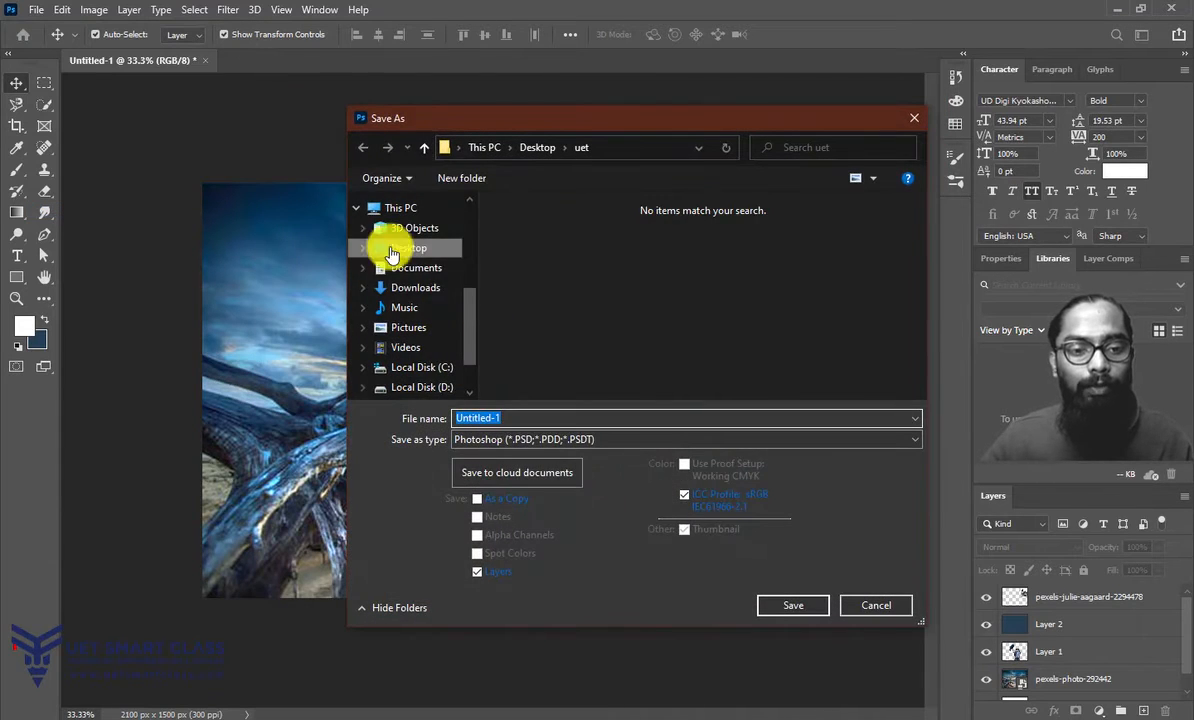
pyautogui.click(433, 369)
pyautogui.click(425, 387)
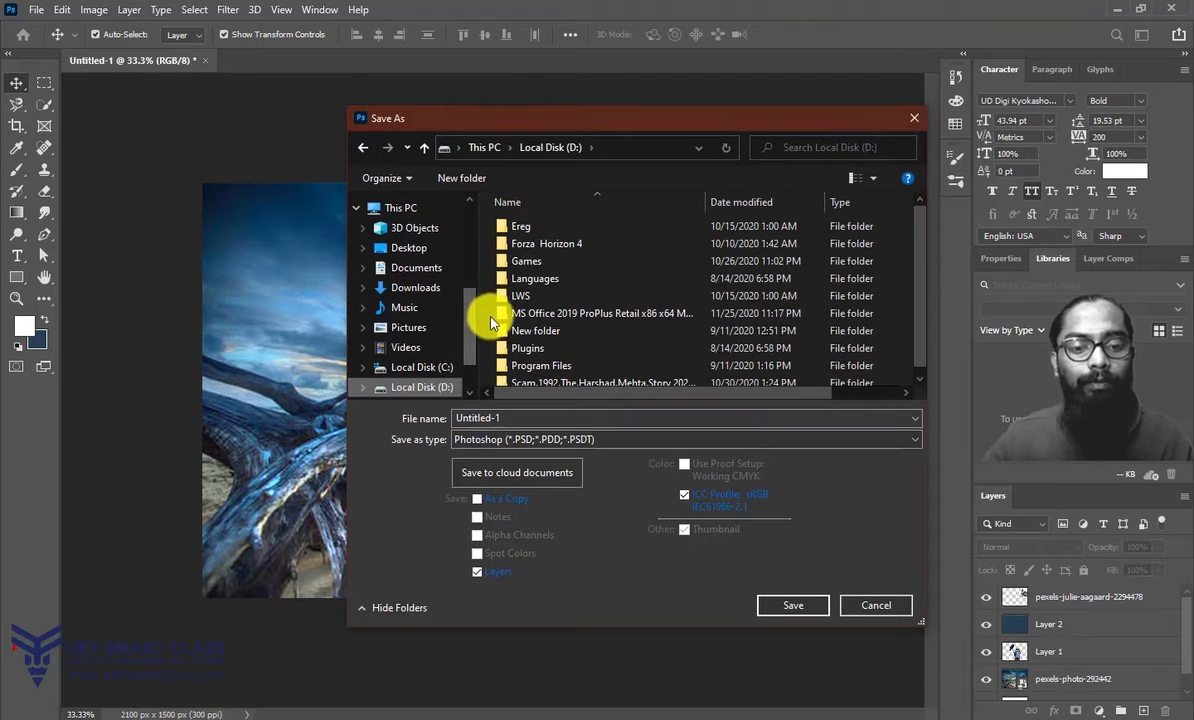
pyautogui.scroll(-1, 921, 296)
pyautogui.click(565, 330)
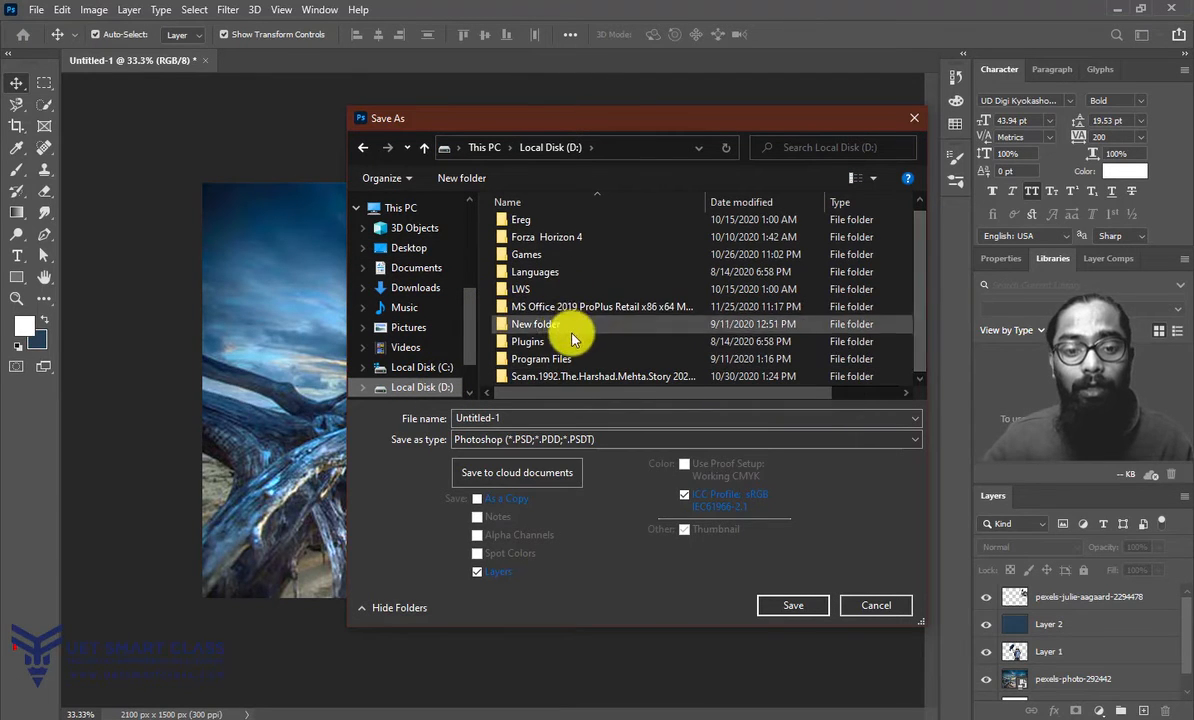
pyautogui.doubleClick(565, 330)
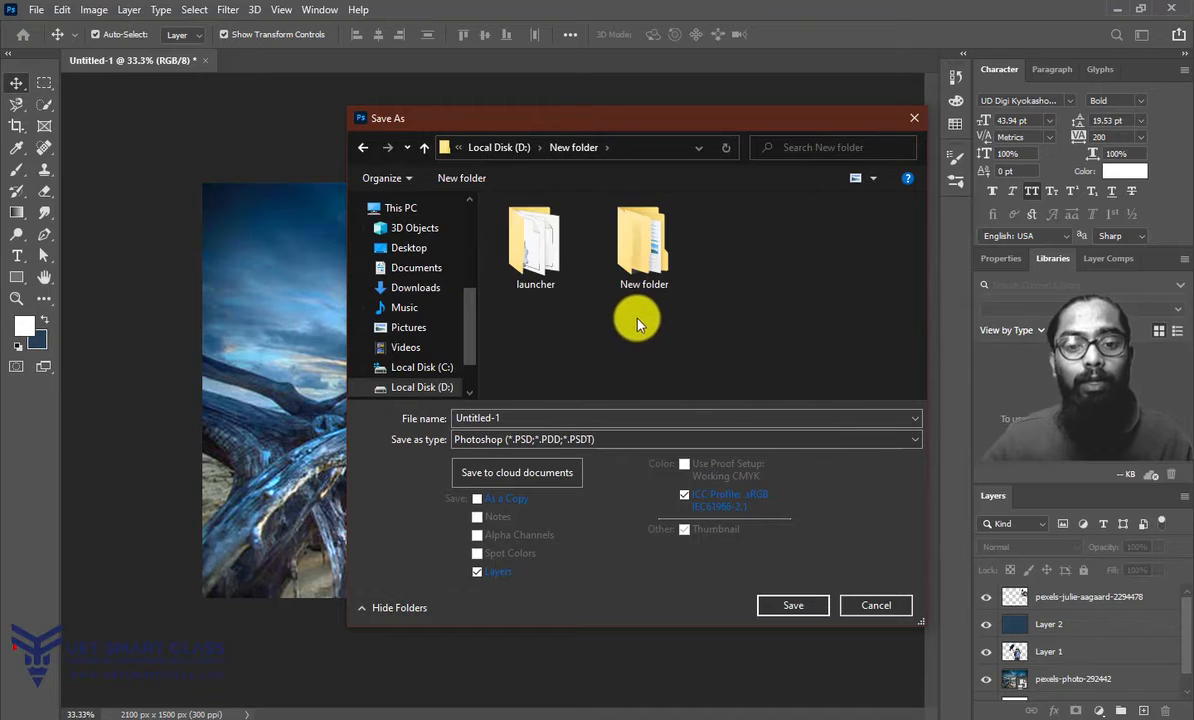
# Step: Name the file XYZ_123 and save it in Photoshop PSD format with Maximize Compatibility on
pyautogui.doubleClick(518, 418)
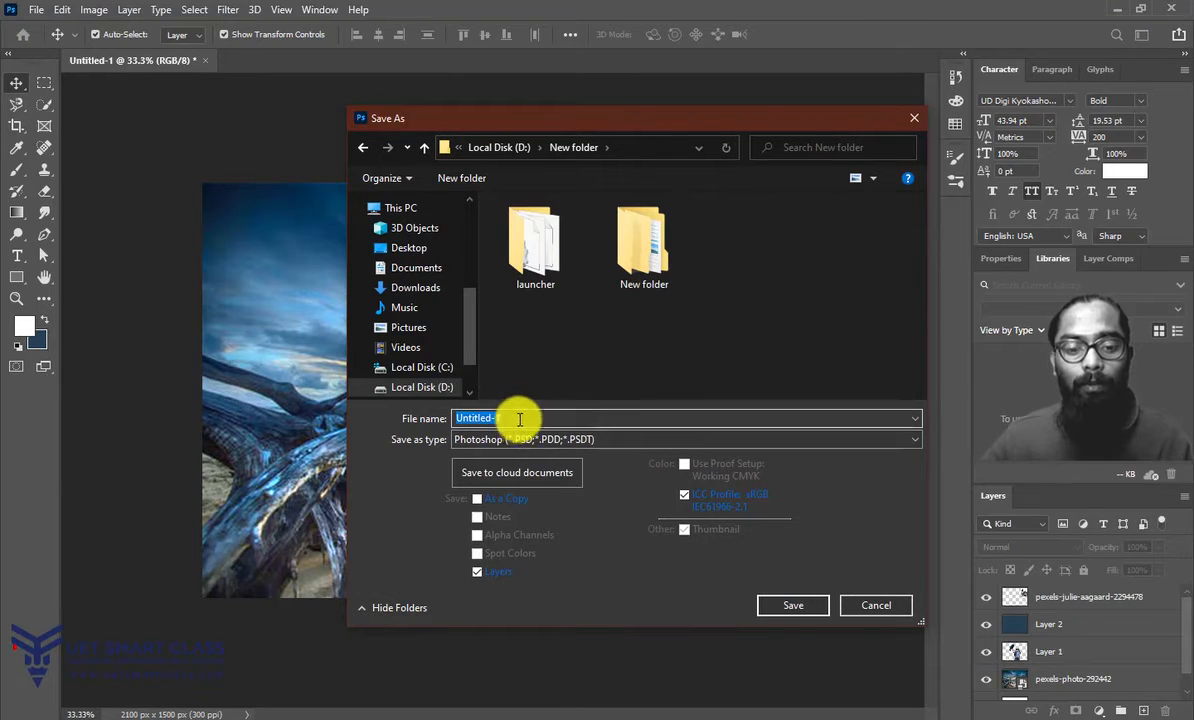
pyautogui.press('BackSpace')
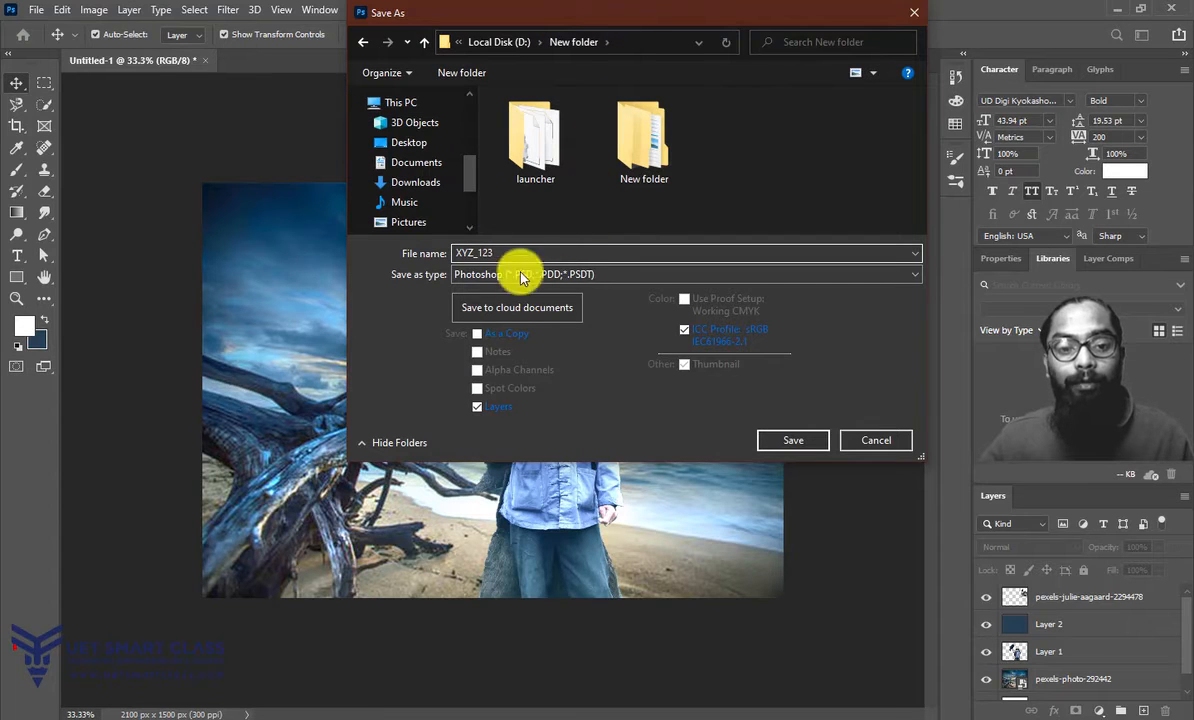
pyautogui.click(791, 442)
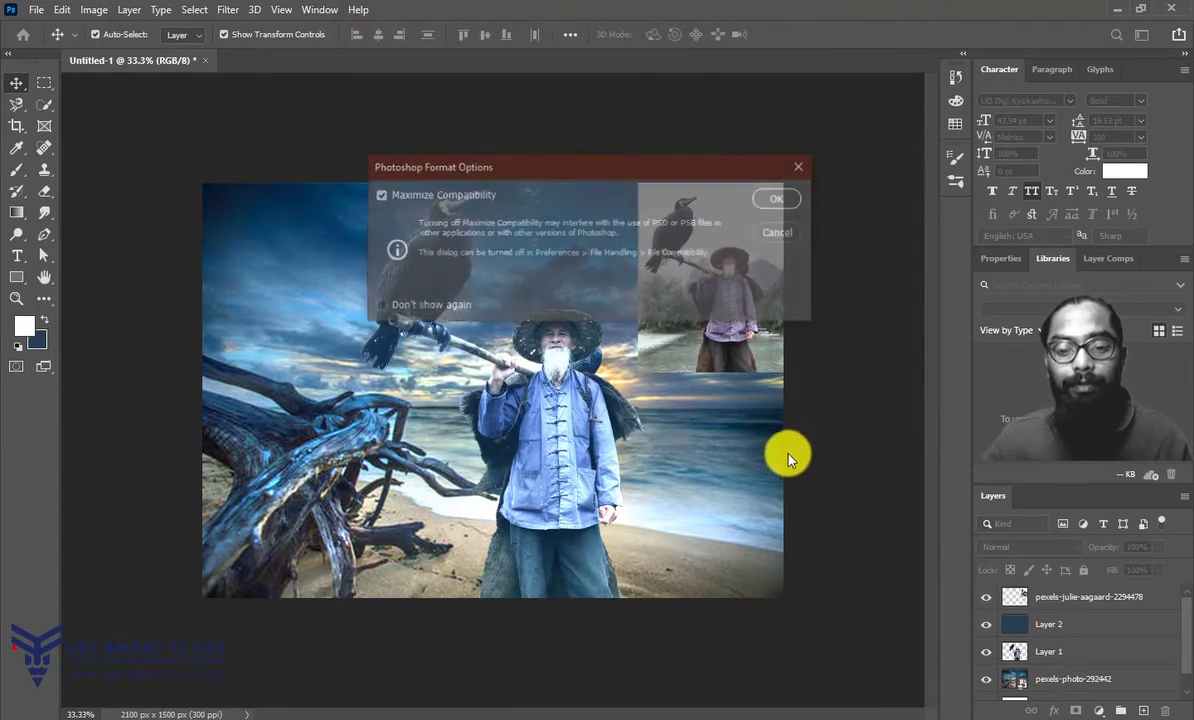
pyautogui.click(779, 198)
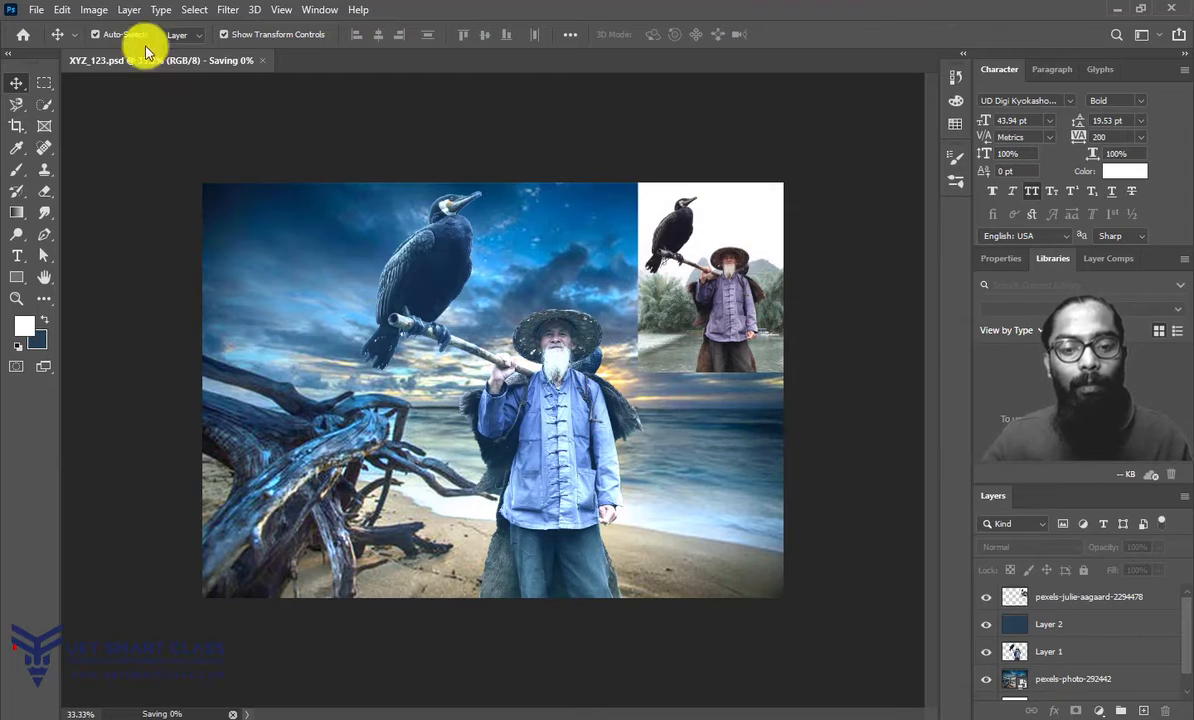
# Step: Save a JPEG copy of the composite as XYZ_123 in the same folder, at Maximum quality 12 in Progressive format
pyautogui.click(40, 10)
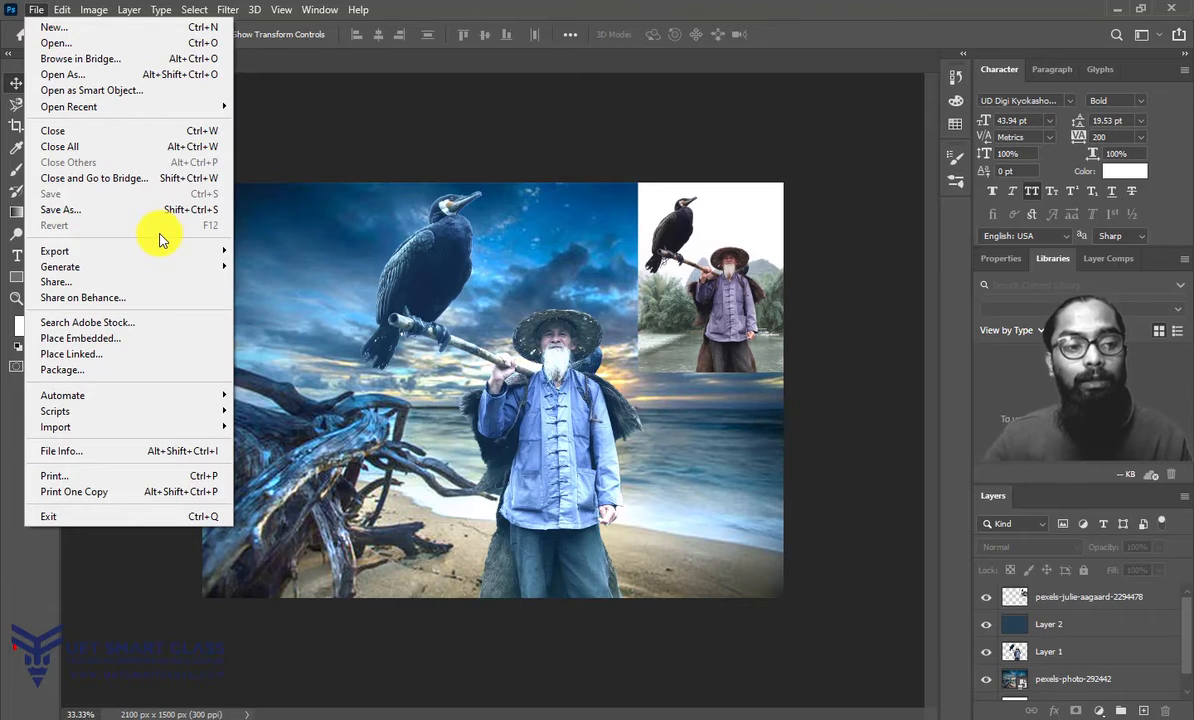
pyautogui.moveTo(161, 249)
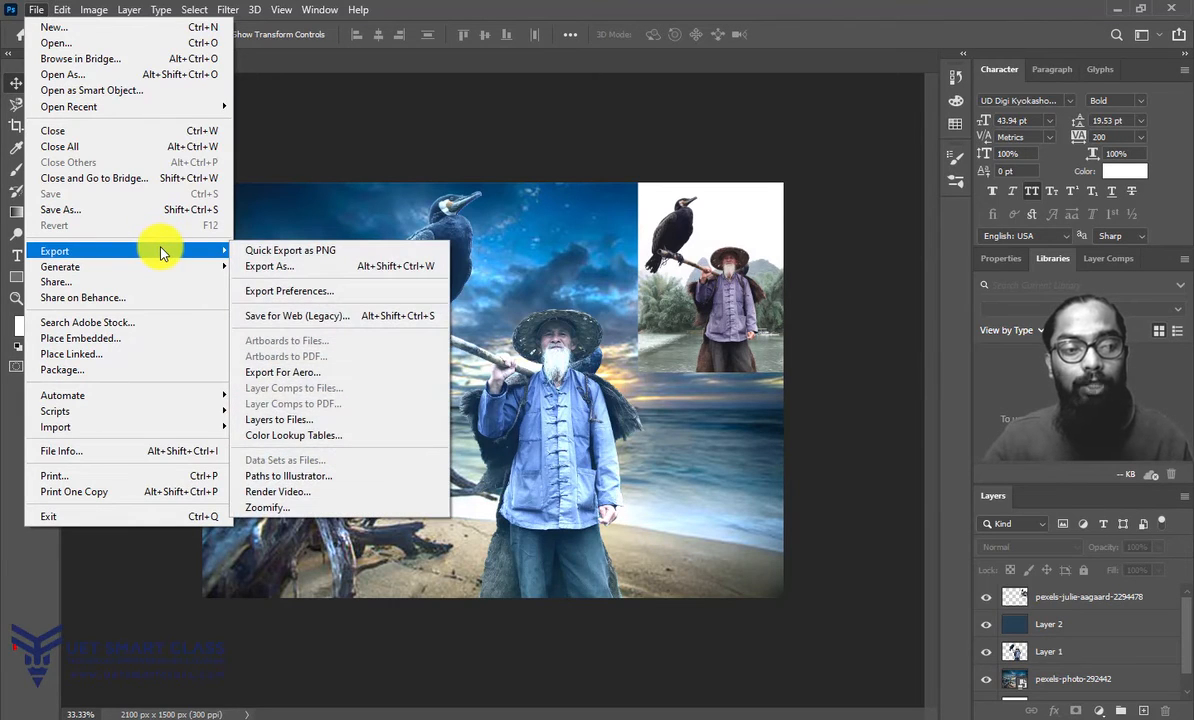
pyautogui.click(135, 208)
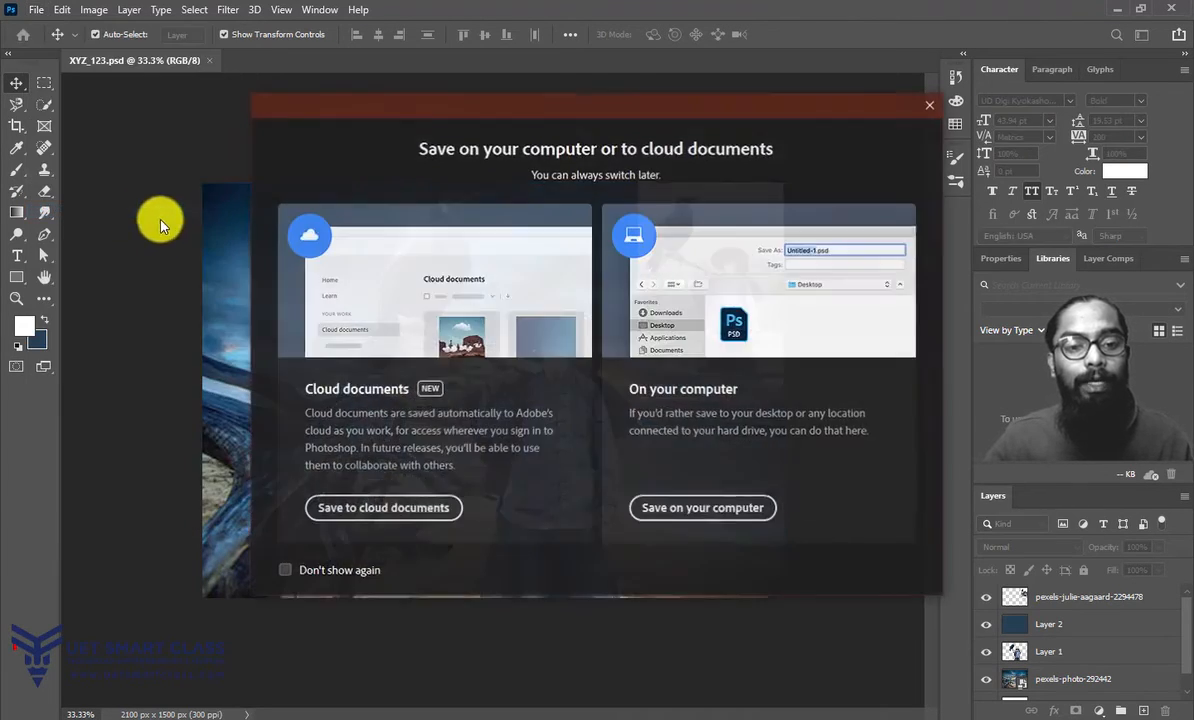
pyautogui.click(690, 510)
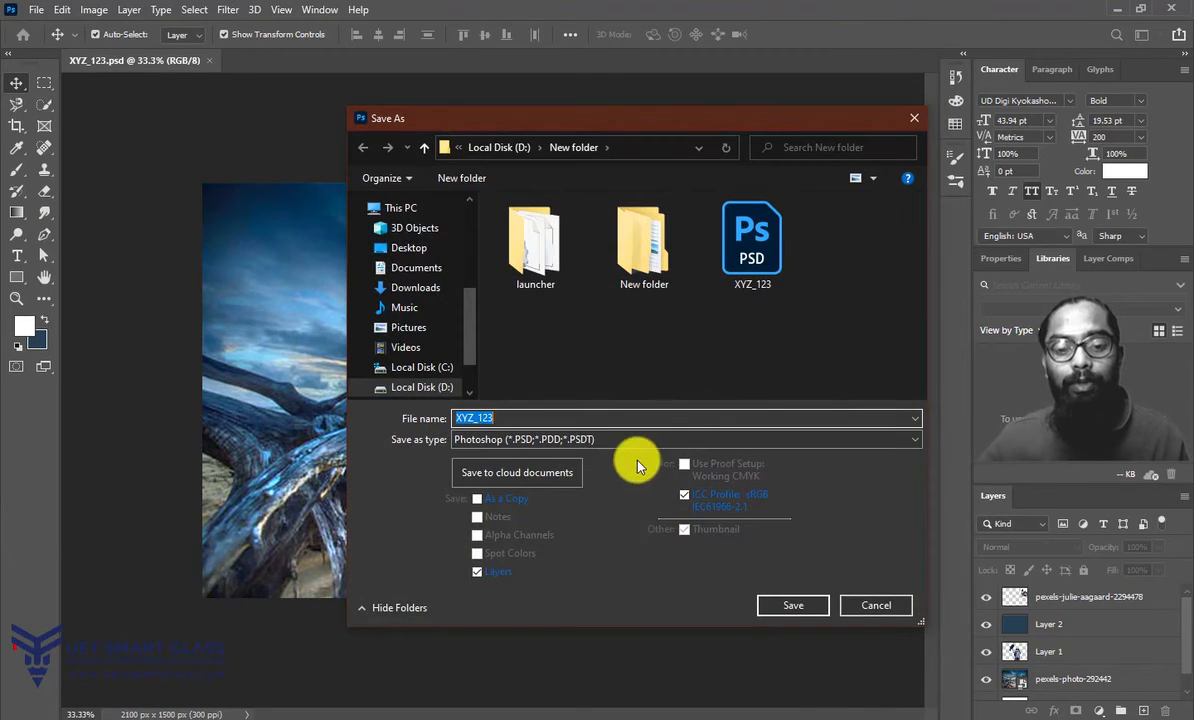
pyautogui.click(607, 443)
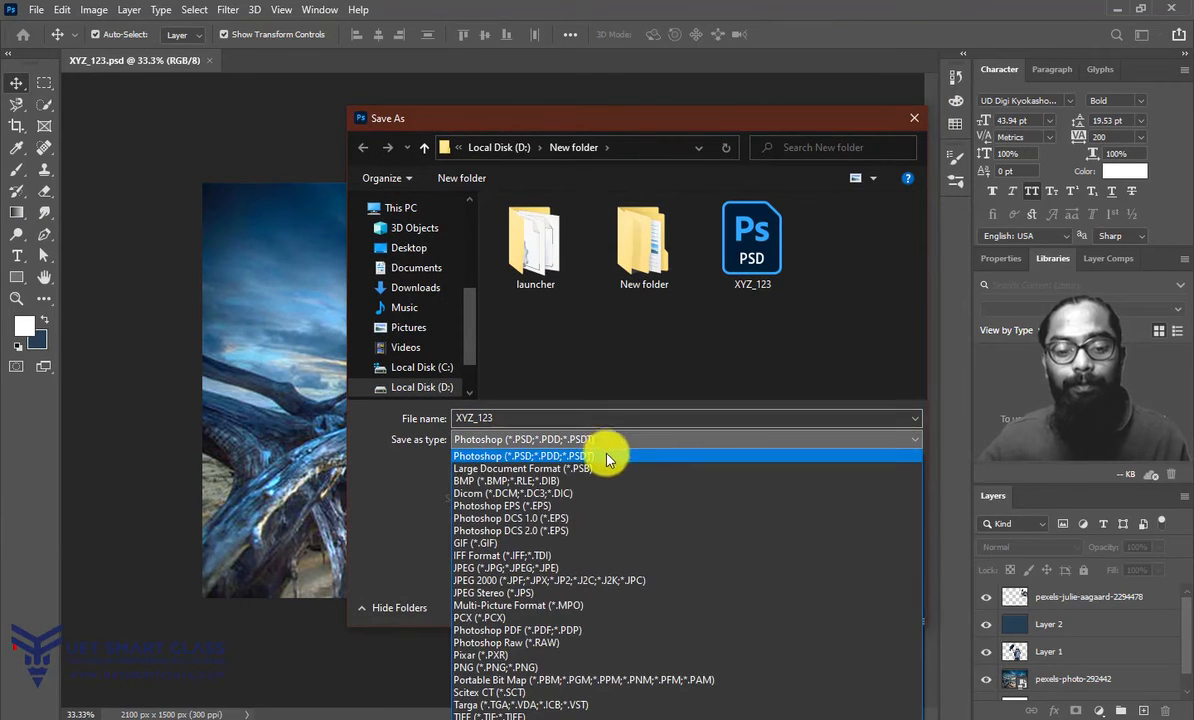
pyautogui.click(556, 570)
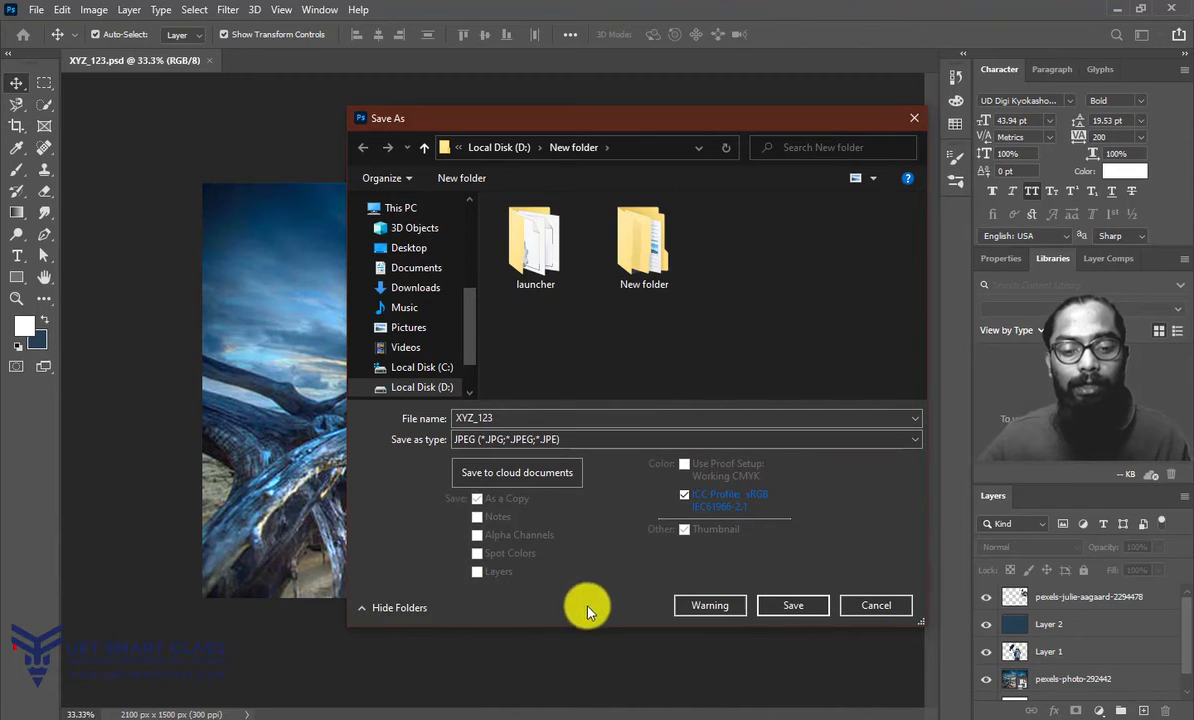
pyautogui.click(793, 605)
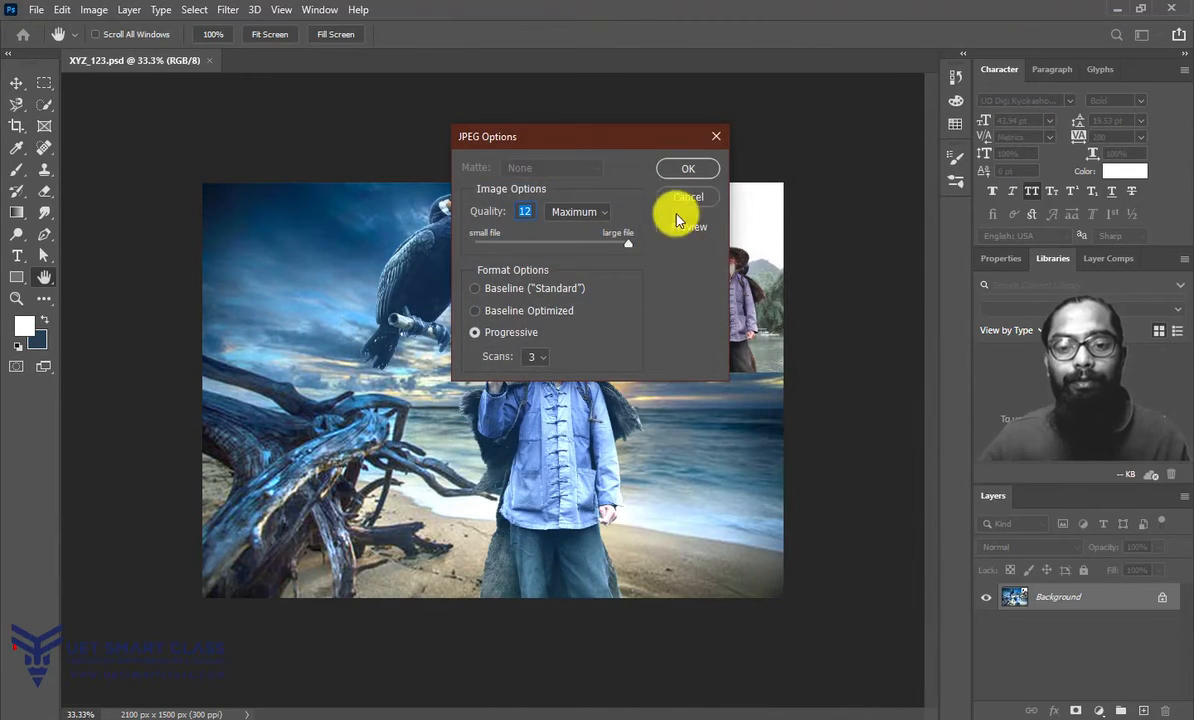
pyautogui.click(690, 168)
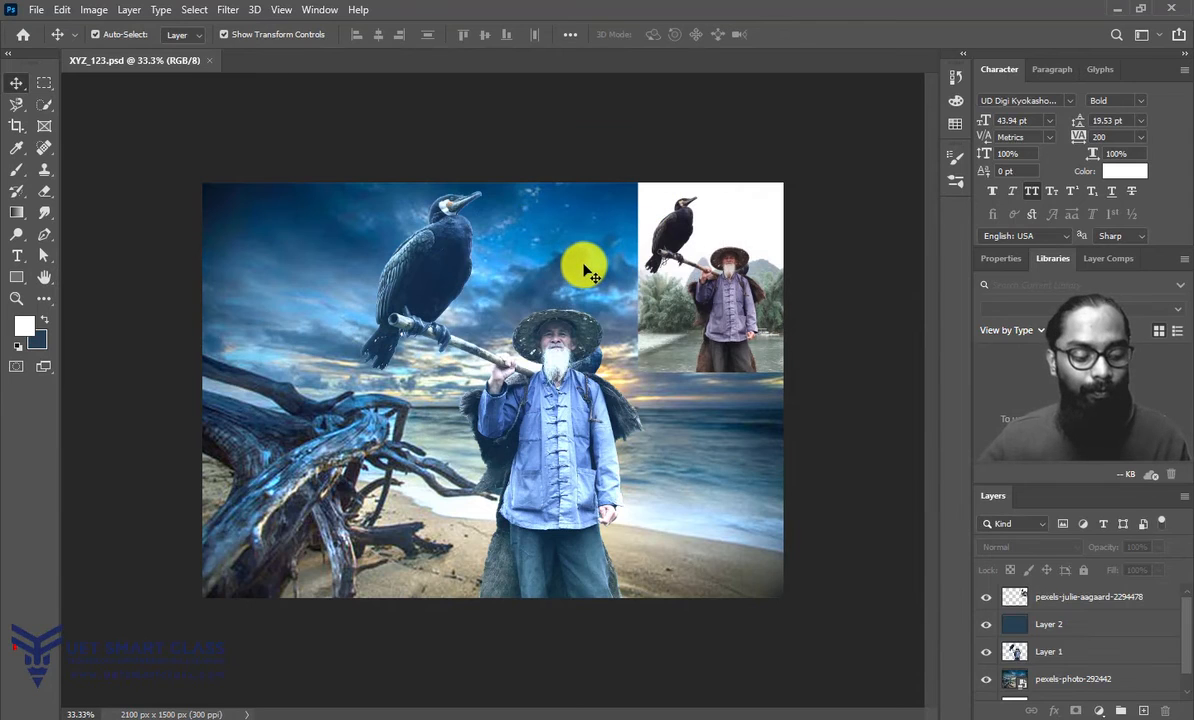
# Step: Switch to File Explorer, open New folder on Local Disk (D:), and check the saved JPEG and PSD files
pyautogui.press('super+e')
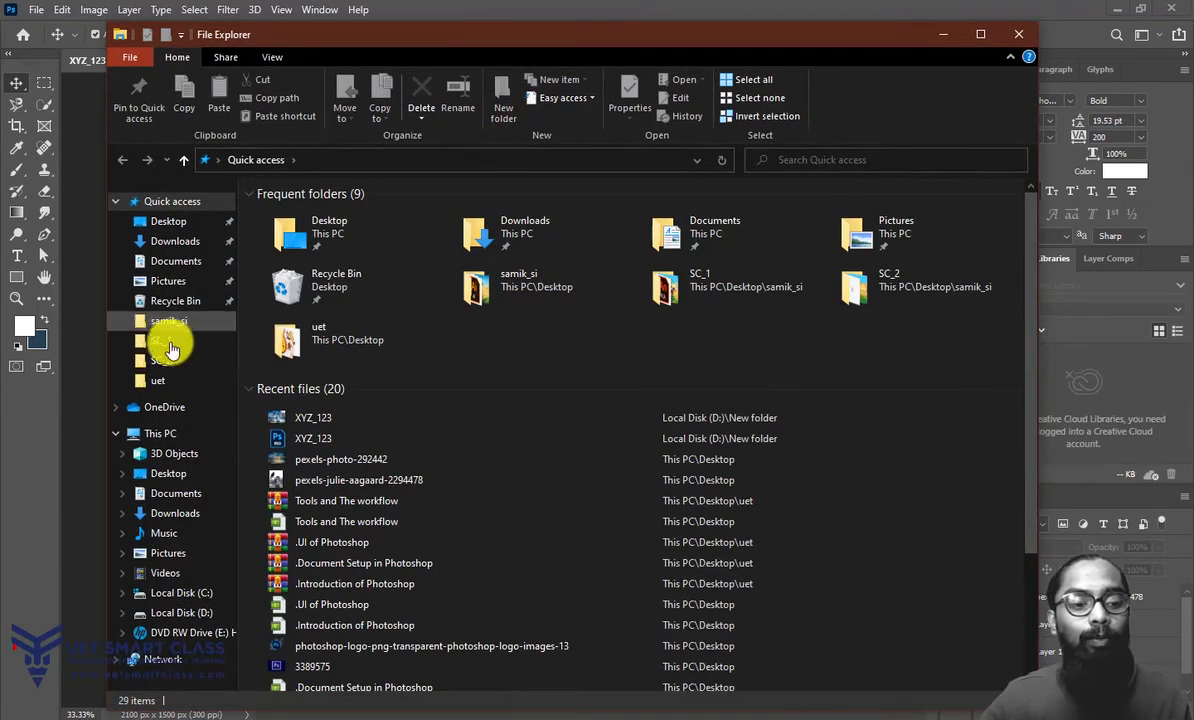
pyautogui.click(175, 612)
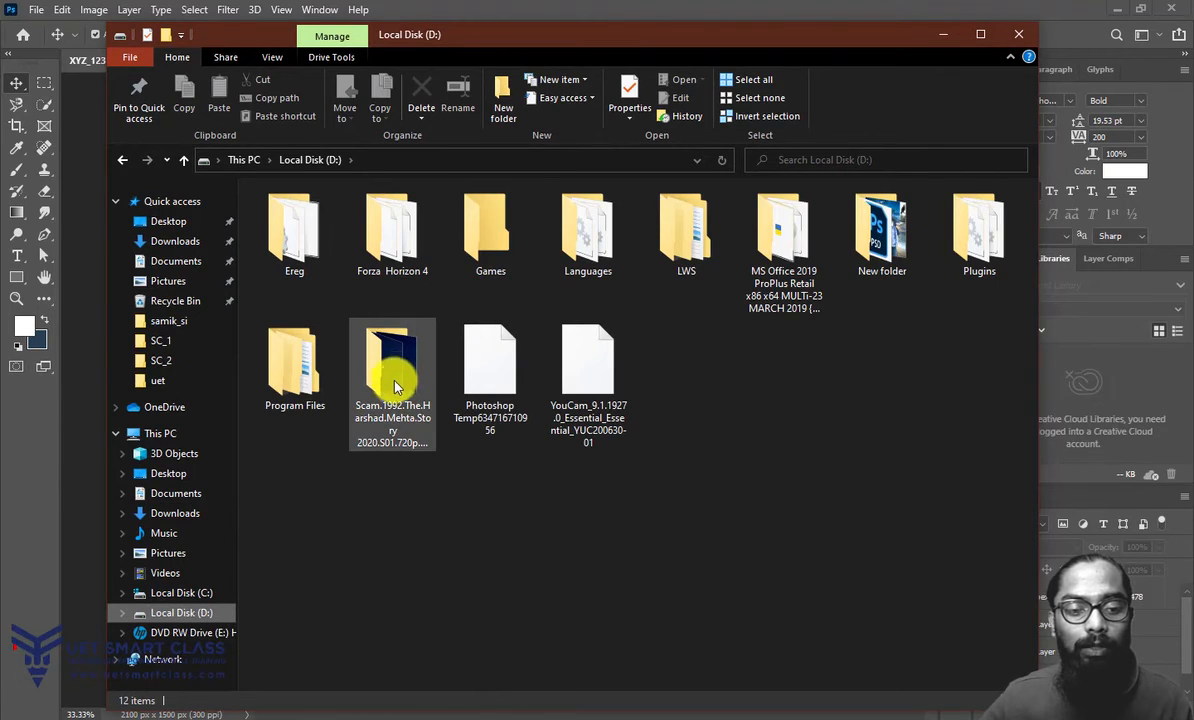
pyautogui.doubleClick(880, 232)
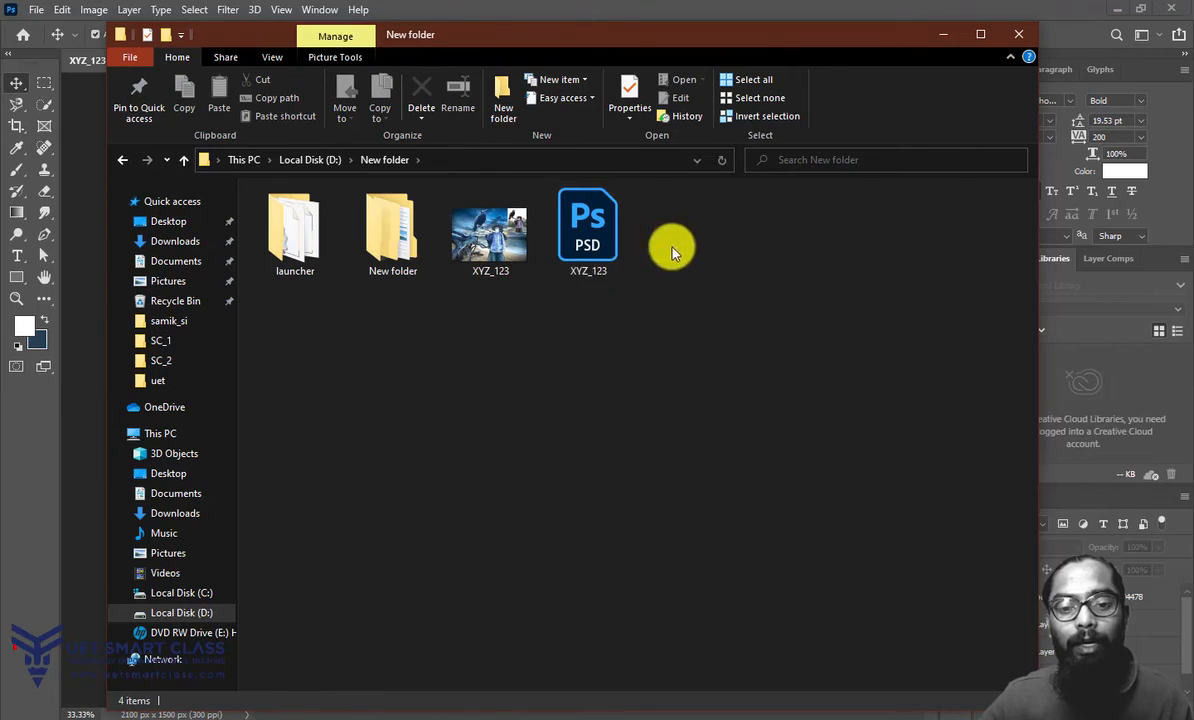
pyautogui.click(595, 255)
pyautogui.click(505, 246)
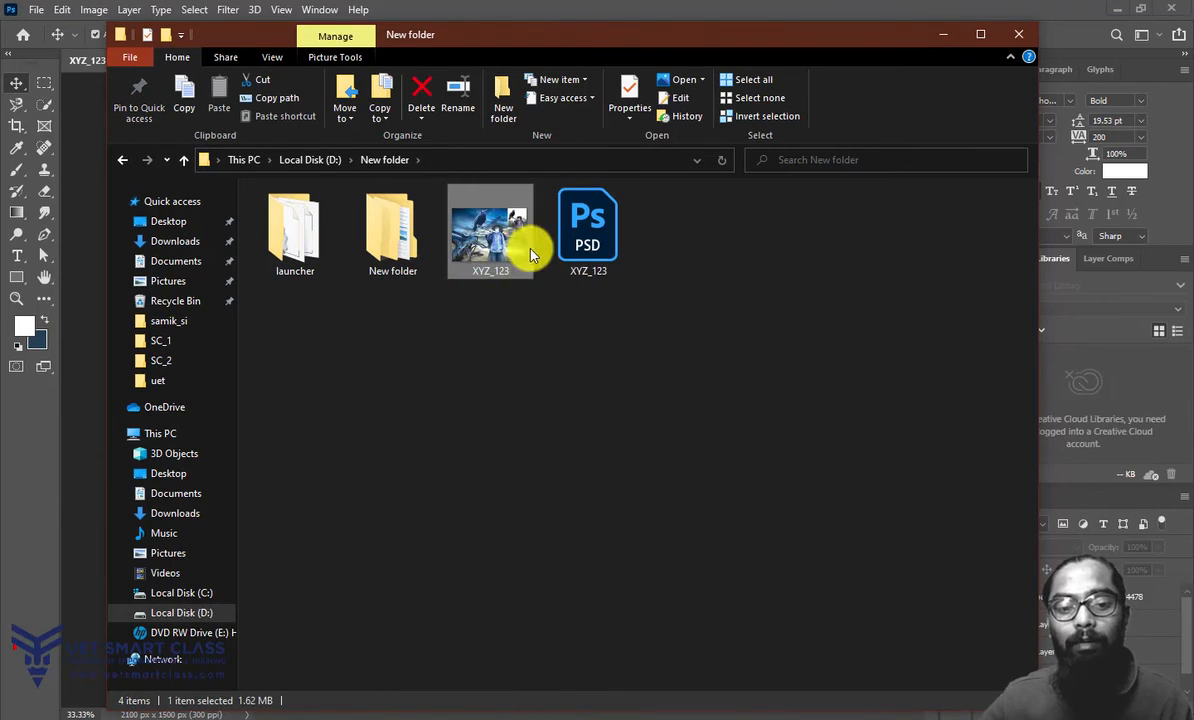
pyautogui.click(591, 238)
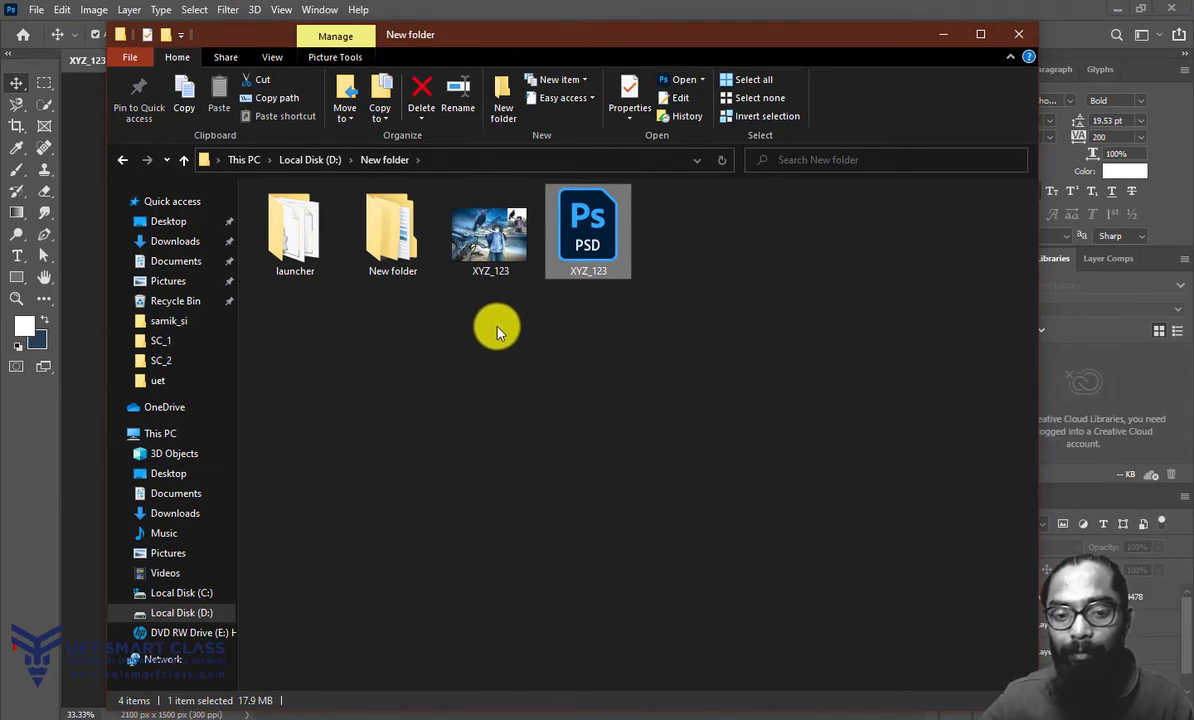
# Step: Open the XYZ_123 JPEG in Photos and view the finished composite beside the original photo
pyautogui.click(490, 230)
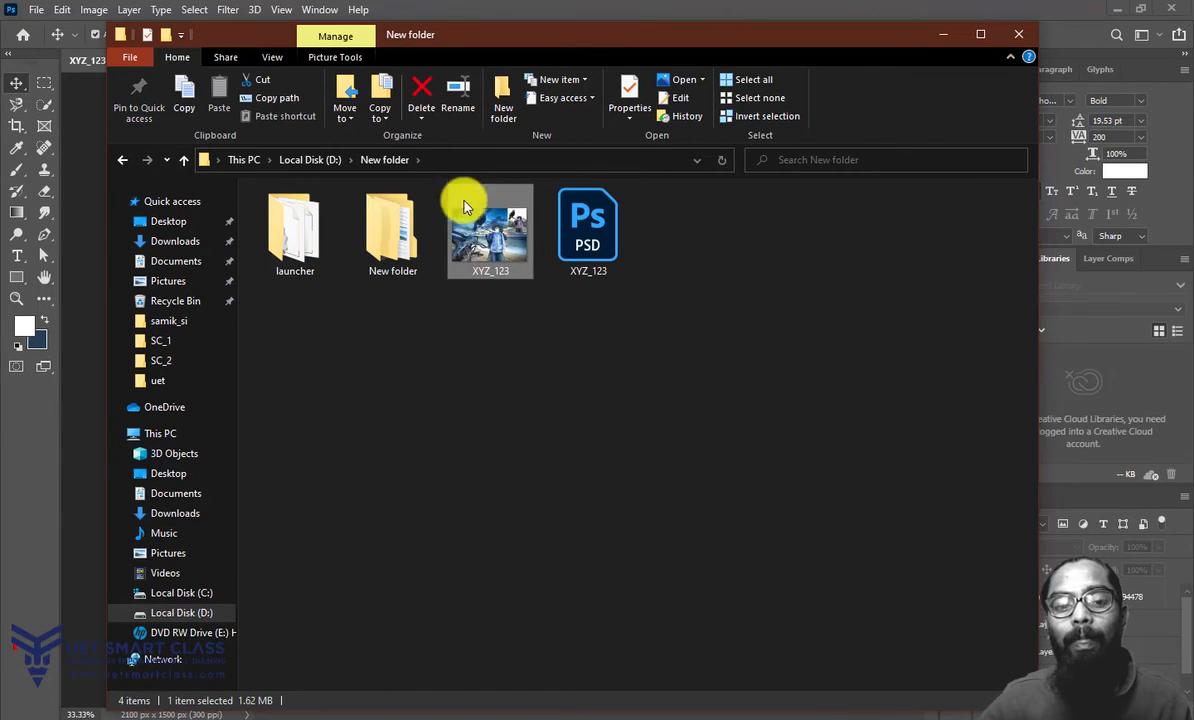
pyautogui.doubleClick(476, 240)
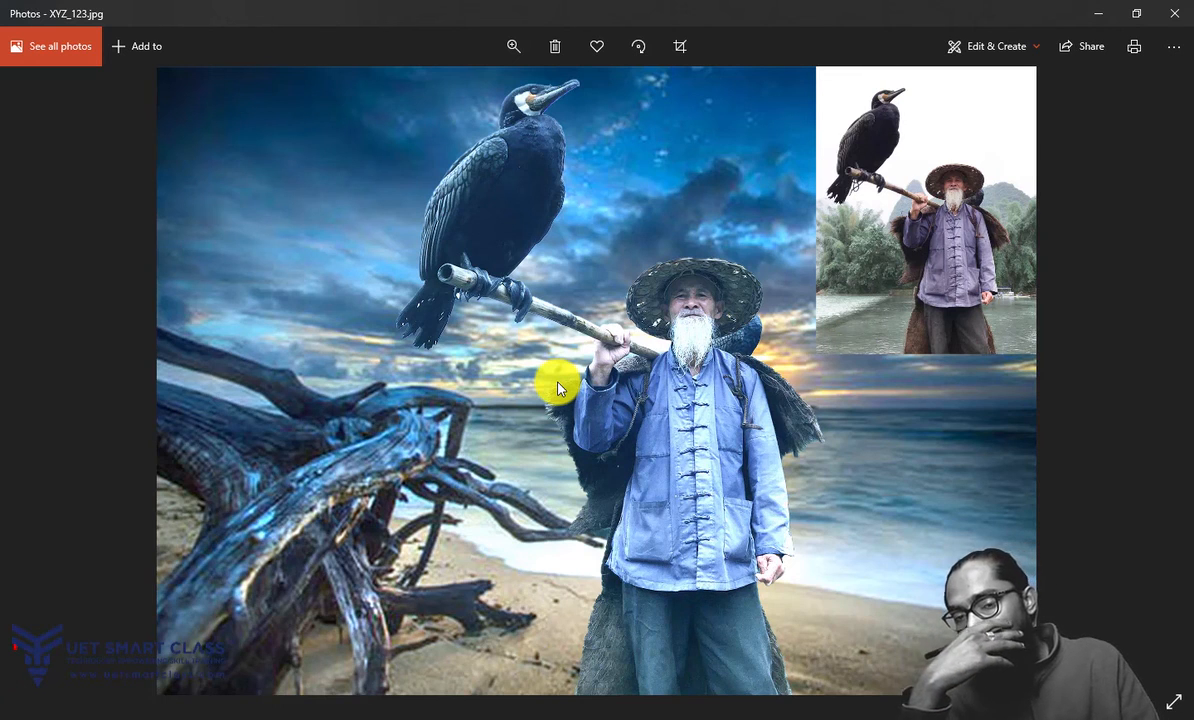
pyautogui.click(560, 389)
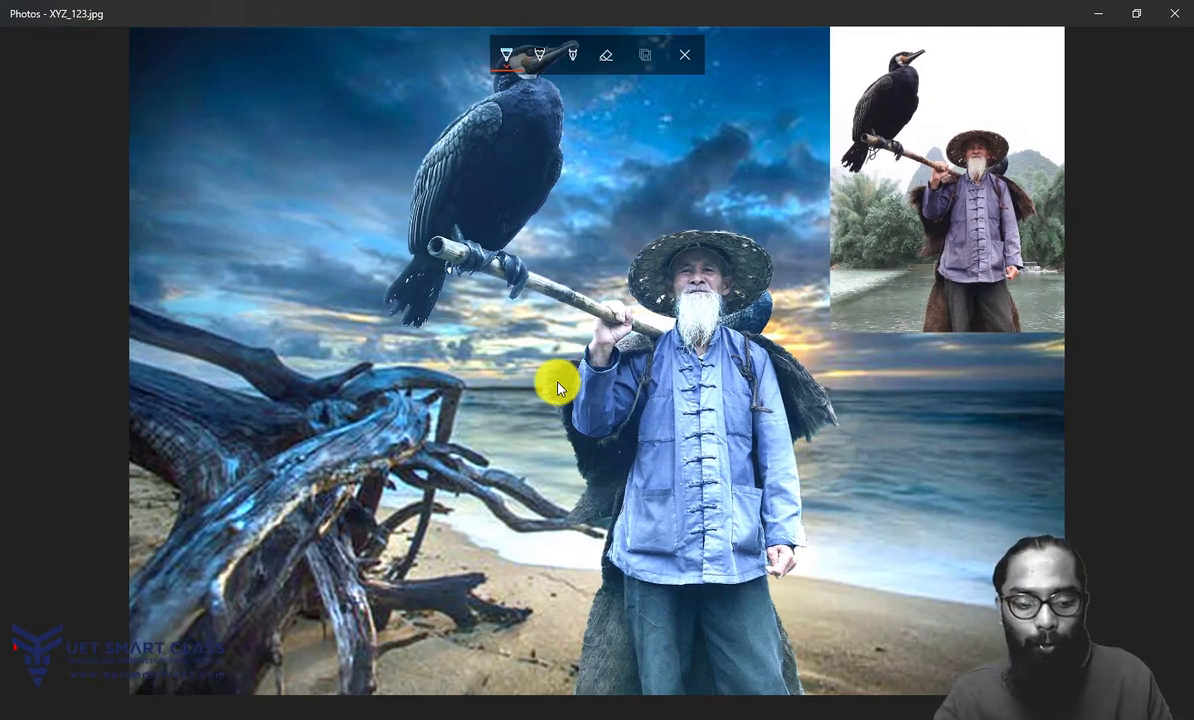